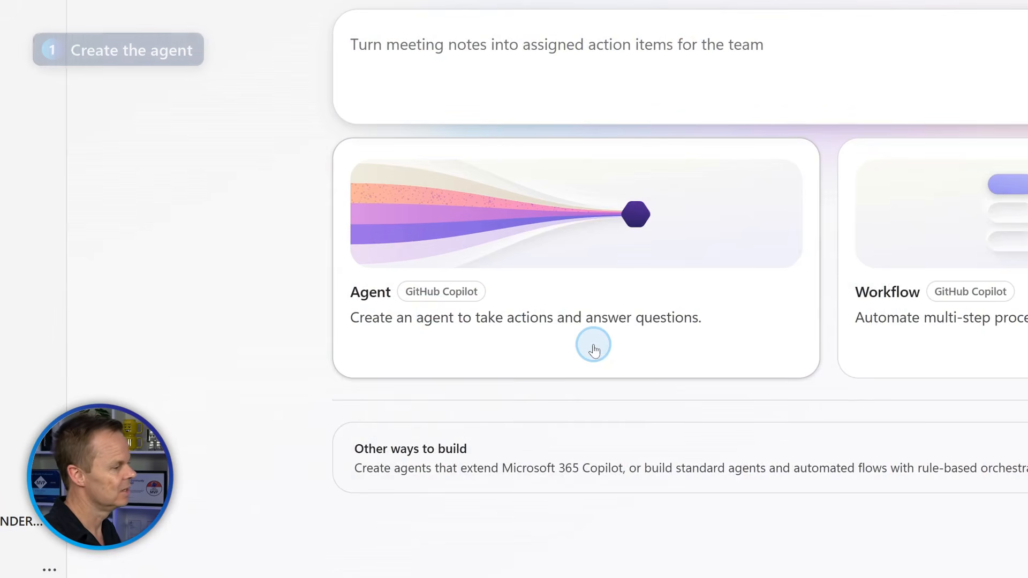
Create a new blank agent from the Agent card on the Copilot Studio home page.
click(526, 220)
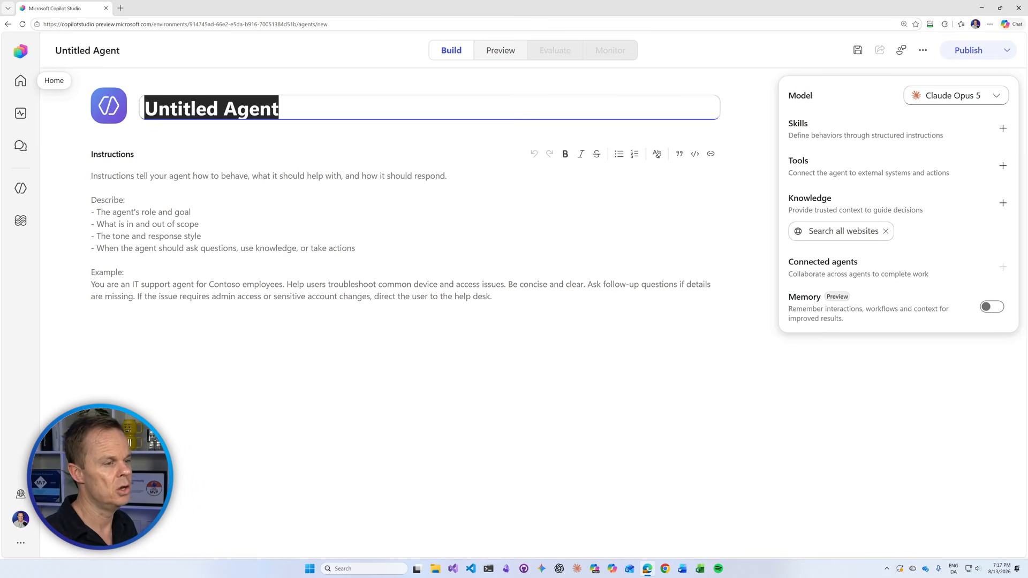
Open the Nordfalk Employee Handbook PDF from the desktop and scroll to the leave-request worked example.
click(983, 9)
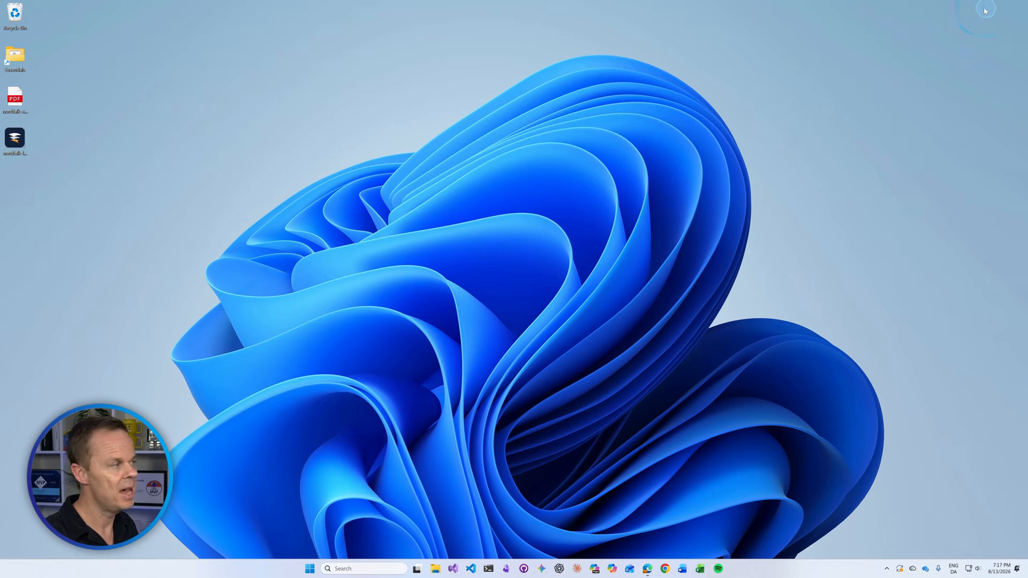
double_click(21, 102)
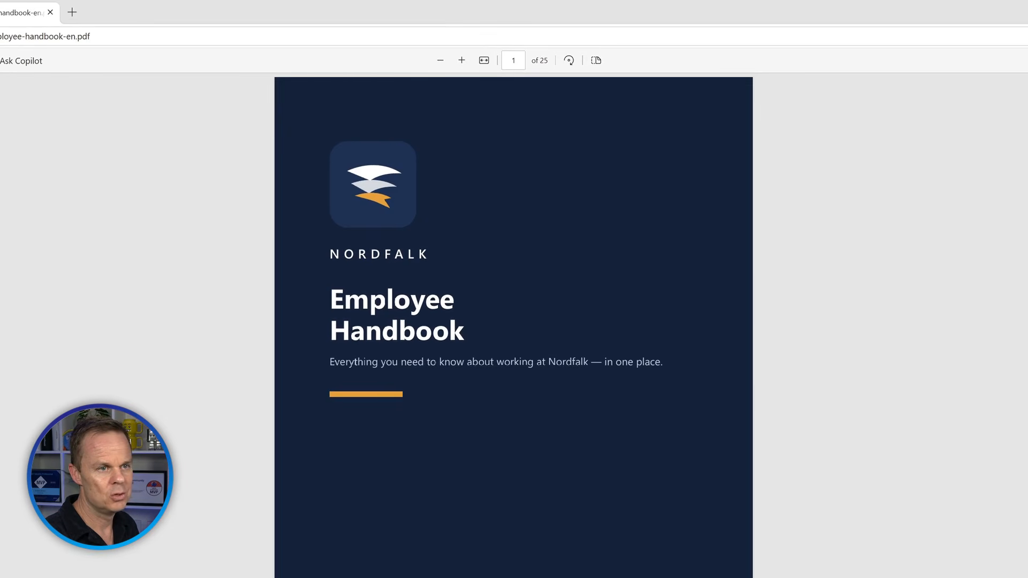
scroll(513, 321, down, 20)
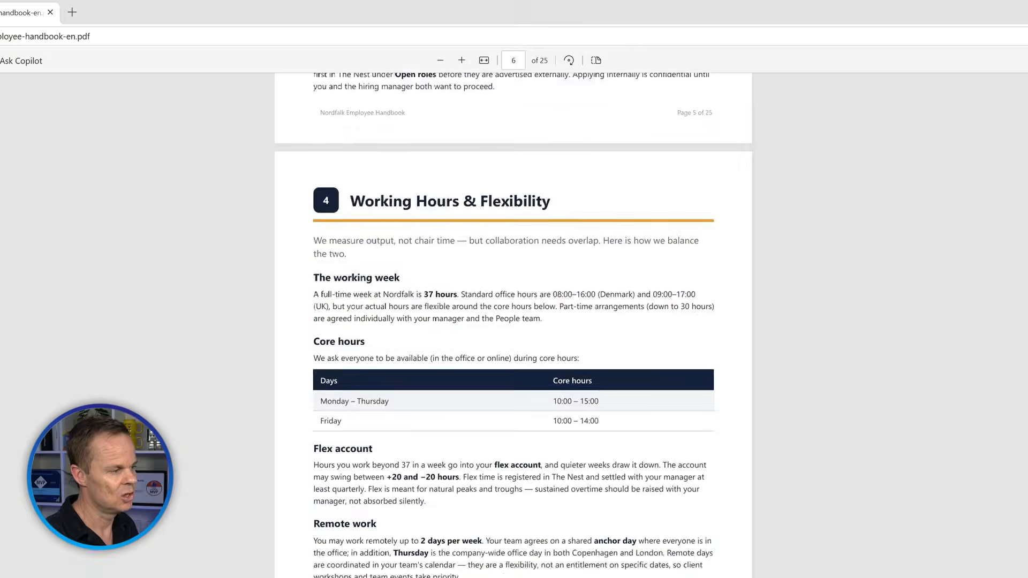
scroll(513, 322, down, 20)
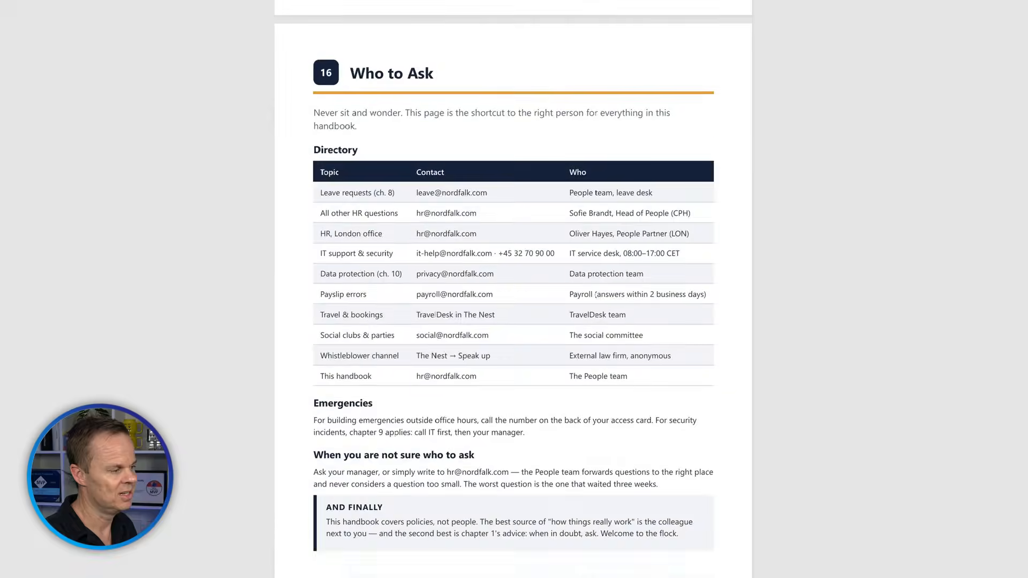
scroll(513, 322, up, 8)
scroll(508, 399, down, 1)
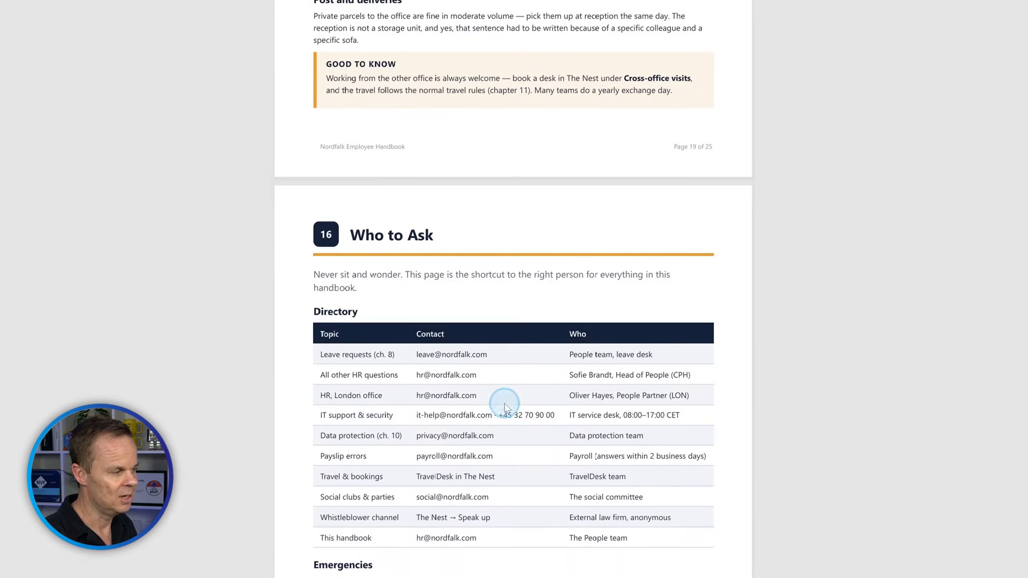
scroll(663, 324, down, 16)
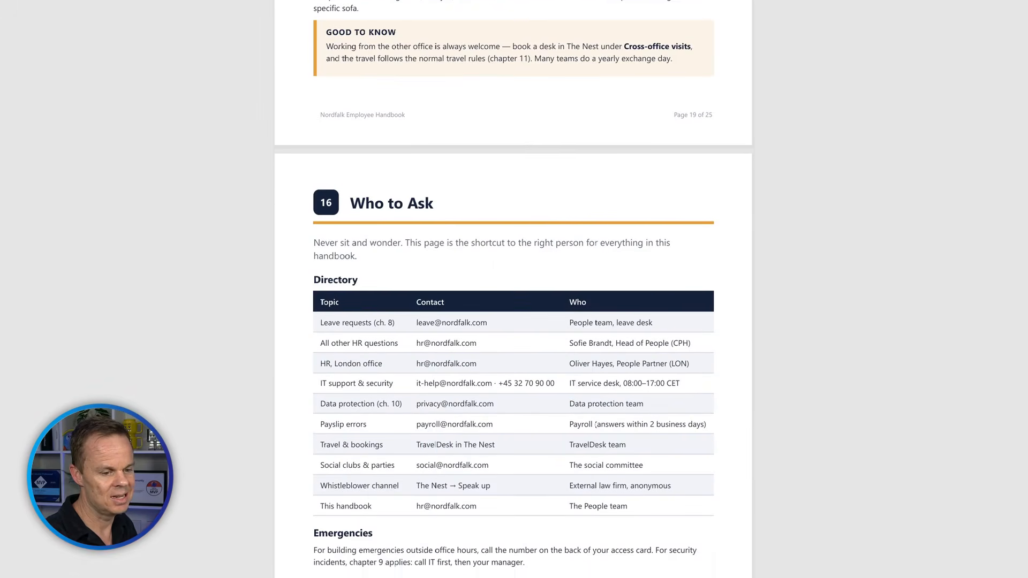
scroll(707, 344, down, 2)
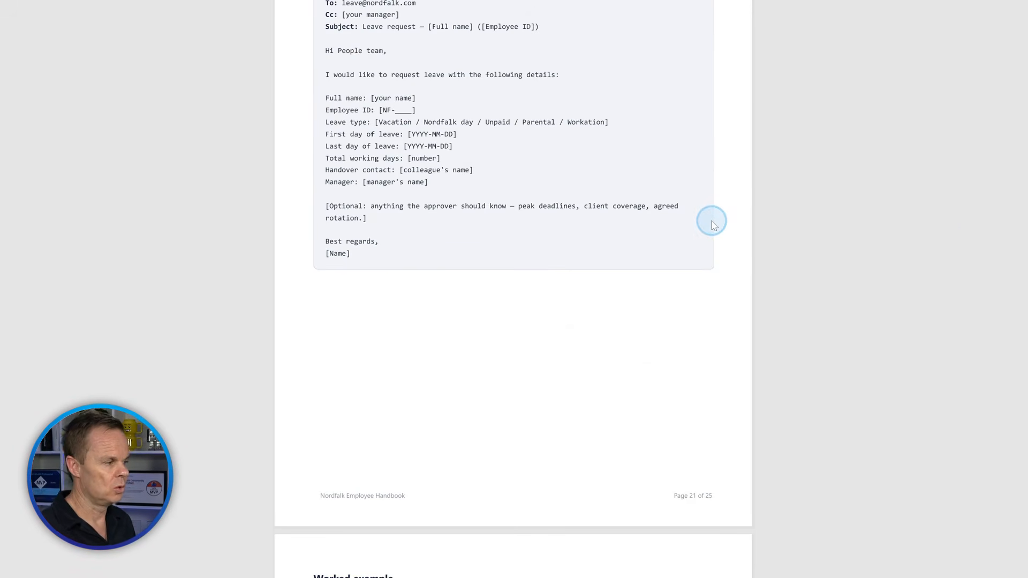
scroll(779, 313, down, 9)
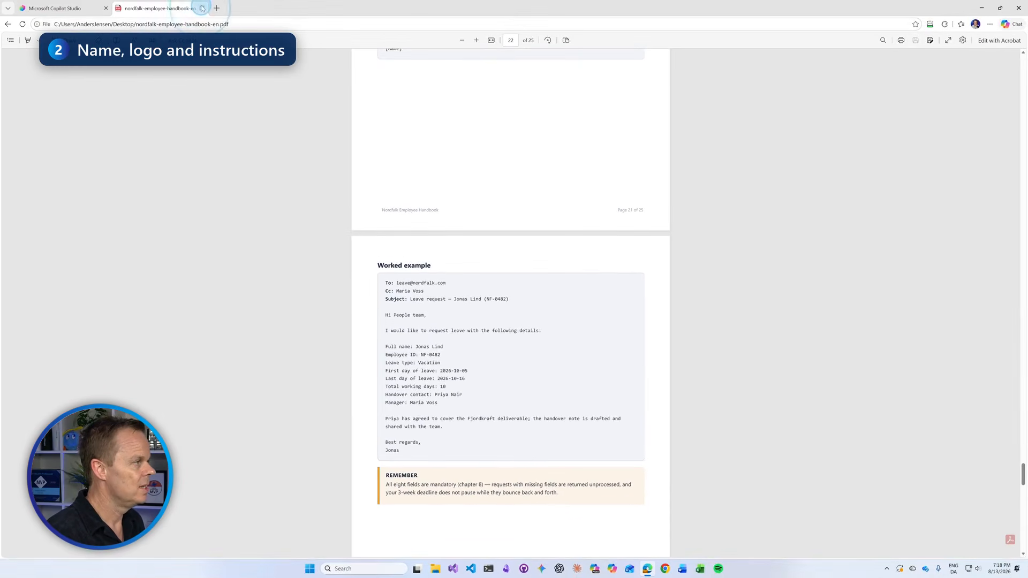
Name the agent 'Nordfalk HR Agent' and set nordfalk-logo.png from the Desktop as its icon.
click(201, 8)
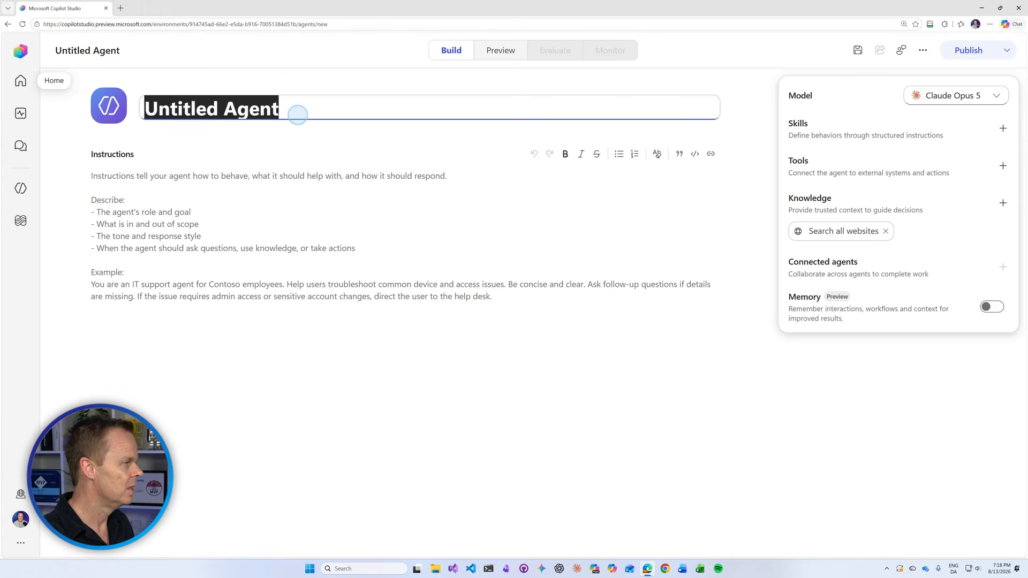
text(Nord)
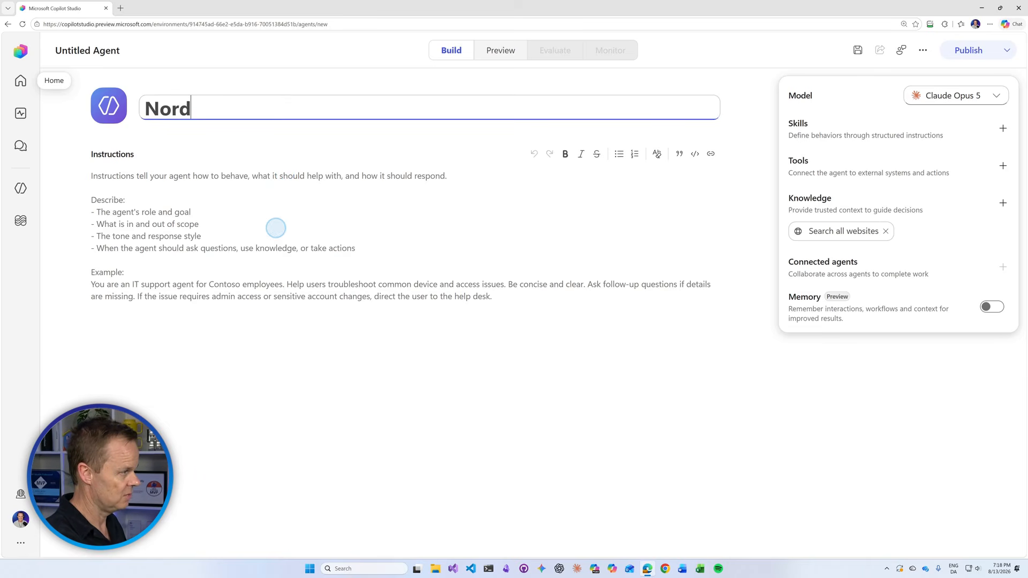
text(falk)
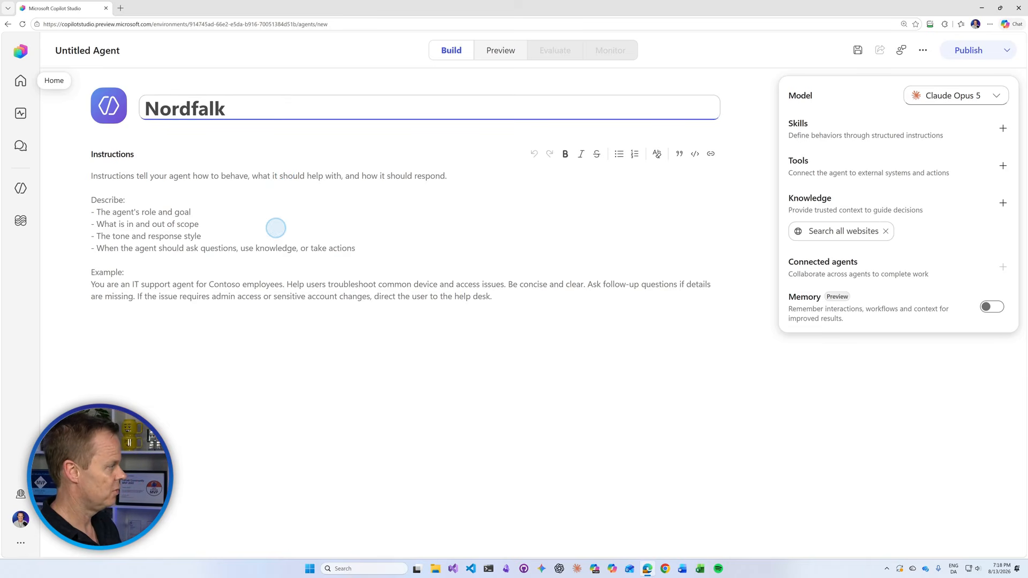
text( HR Agent)
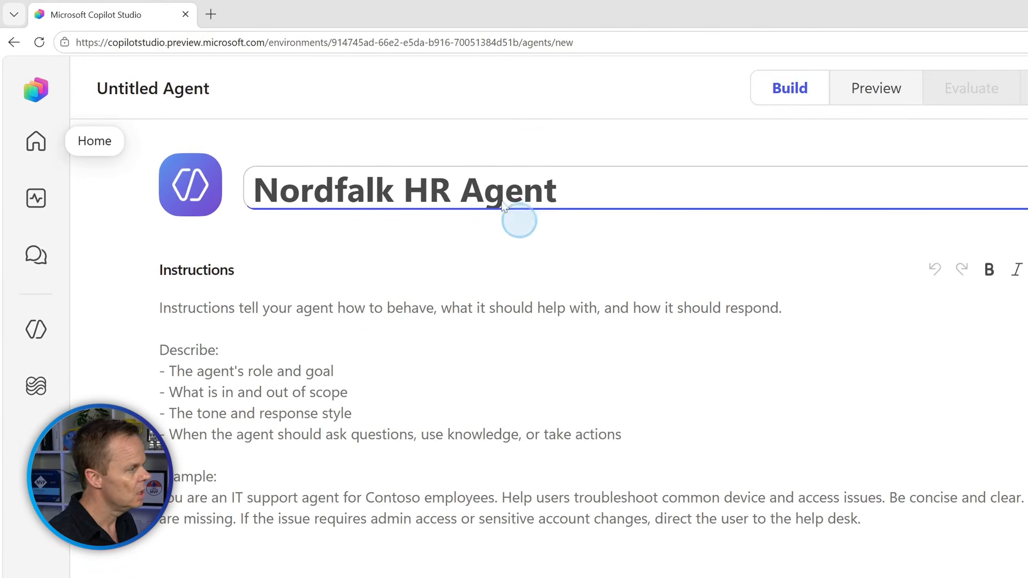
click(191, 185)
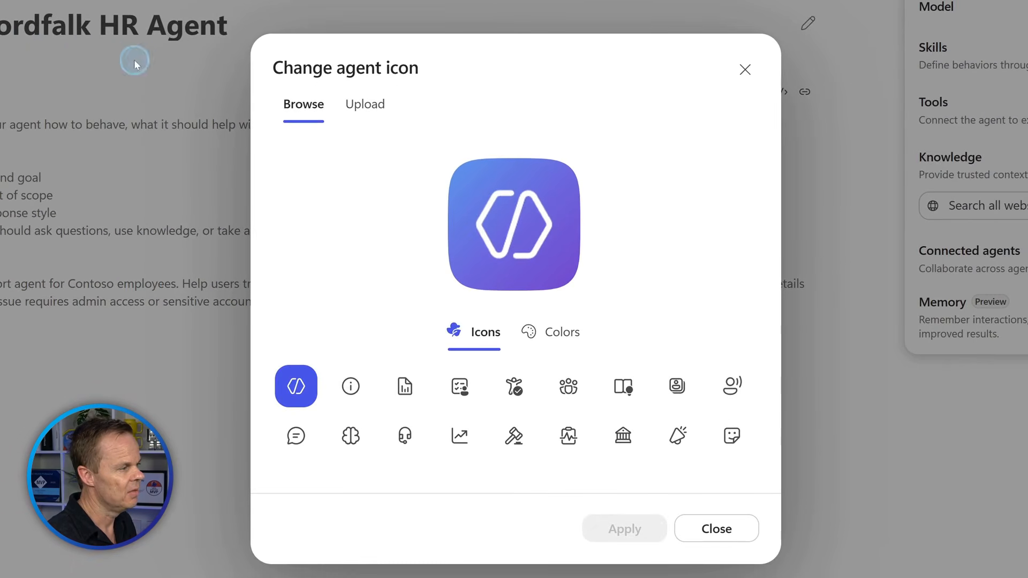
click(357, 105)
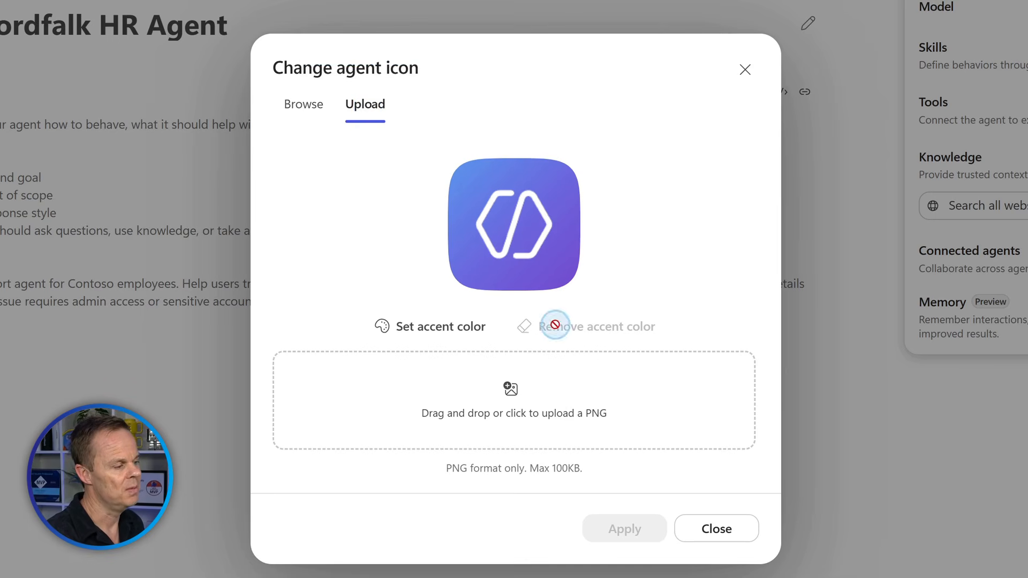
click(570, 415)
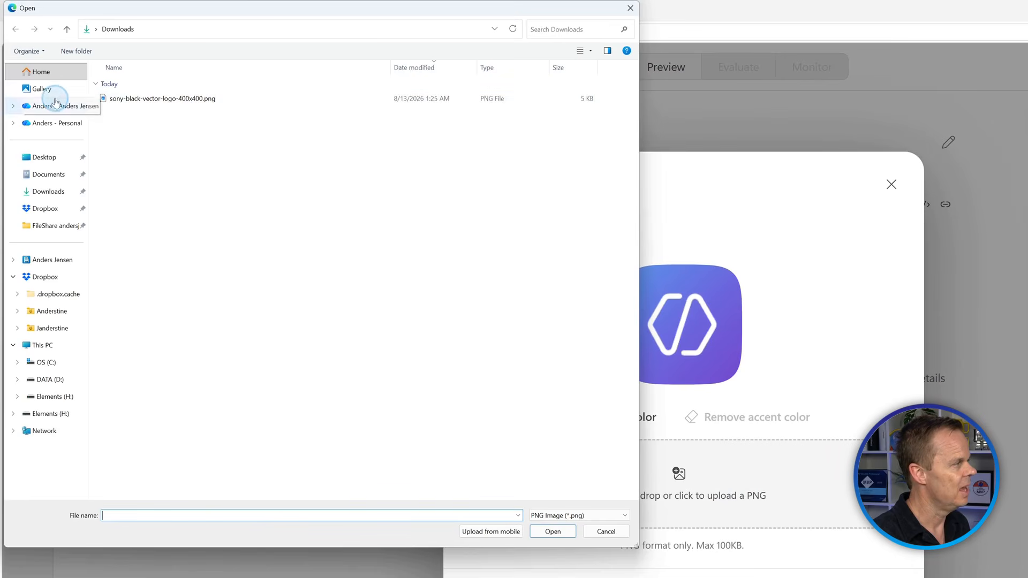
click(47, 158)
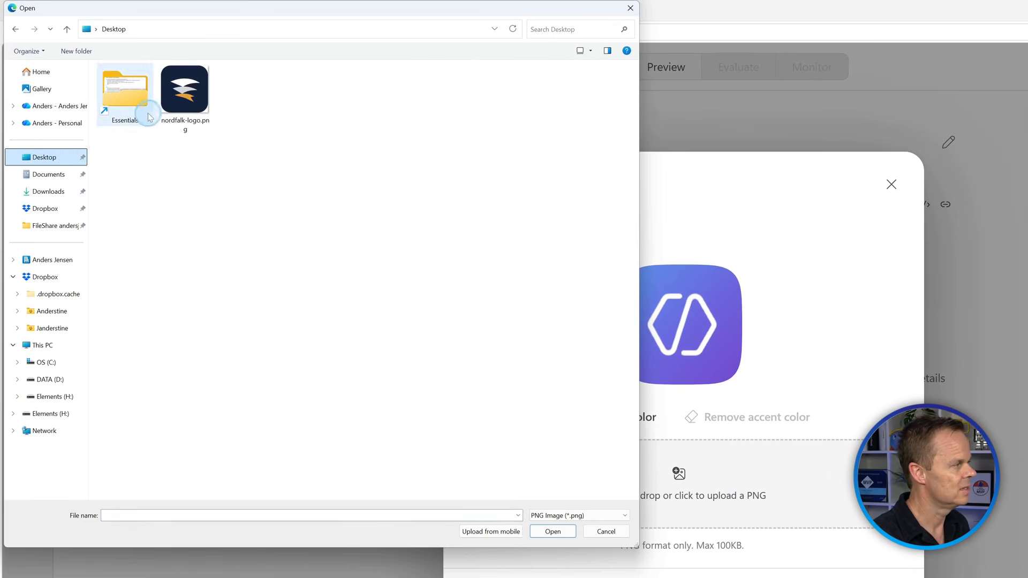
click(184, 92)
click(554, 532)
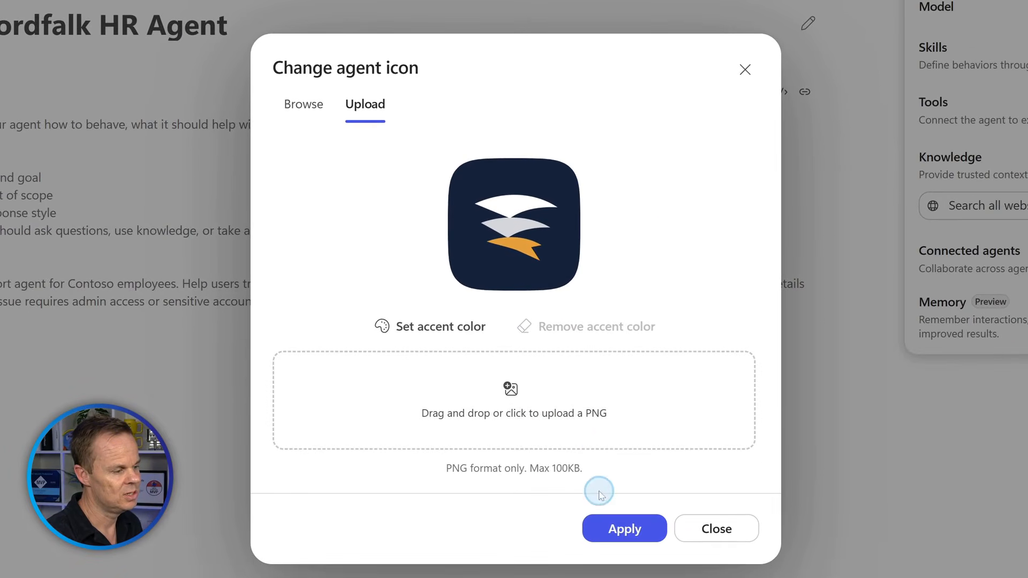
click(693, 562)
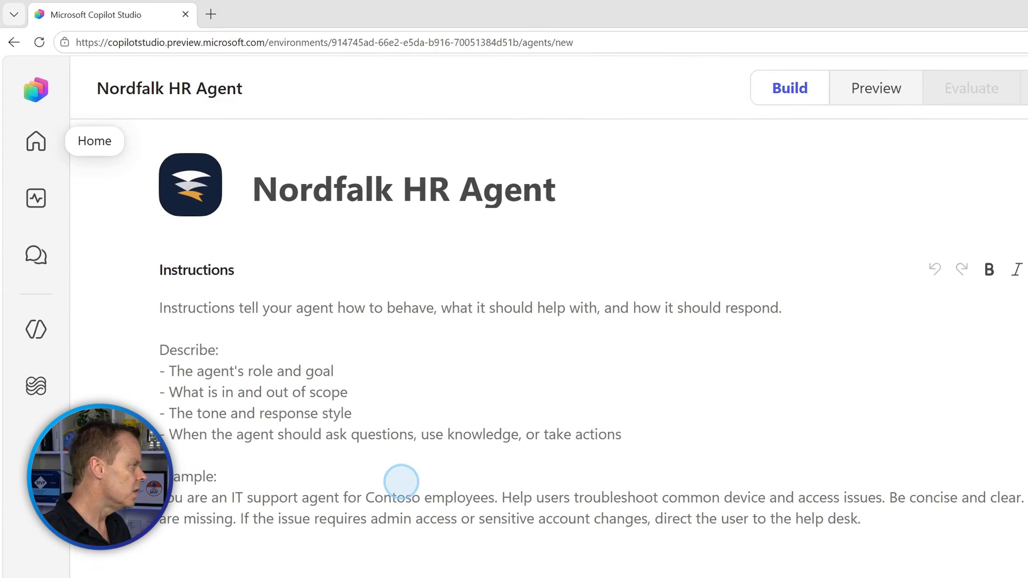
Enter instructions: Nordfalk HR assistant, answer only from the handbook citing chapters, be brief, never guess.
click(401, 482)
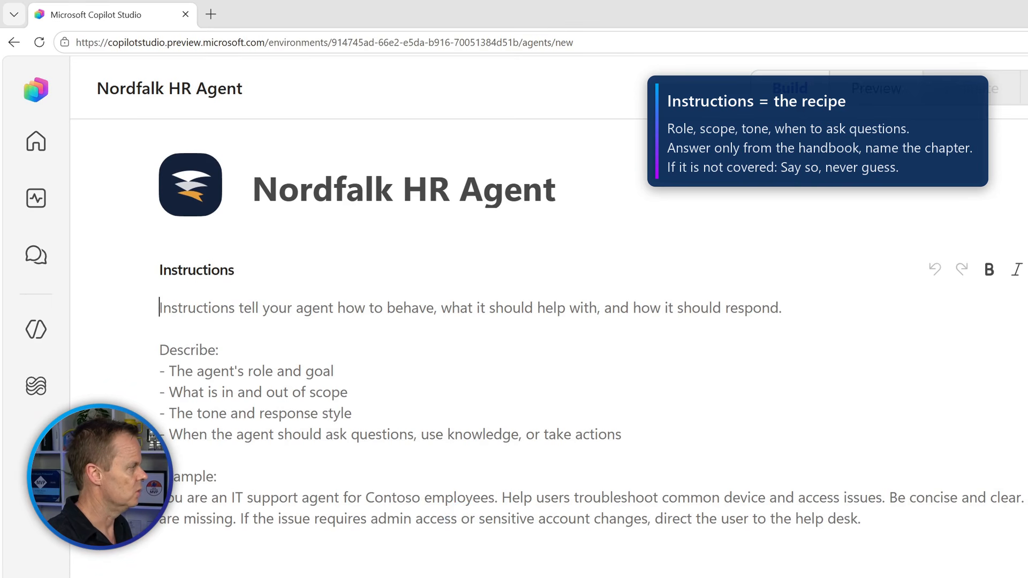
text(Y)
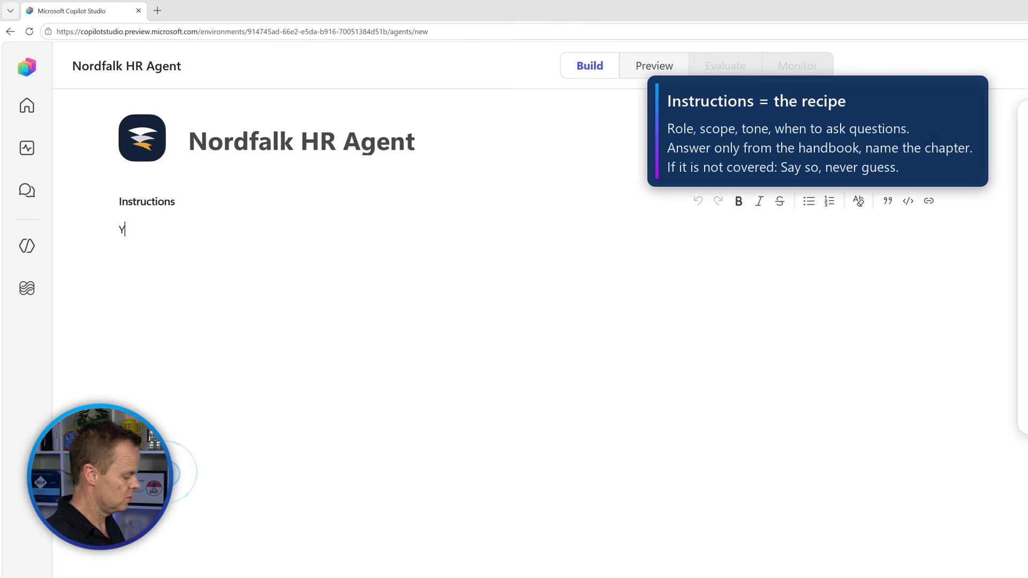
text(ou are the H)
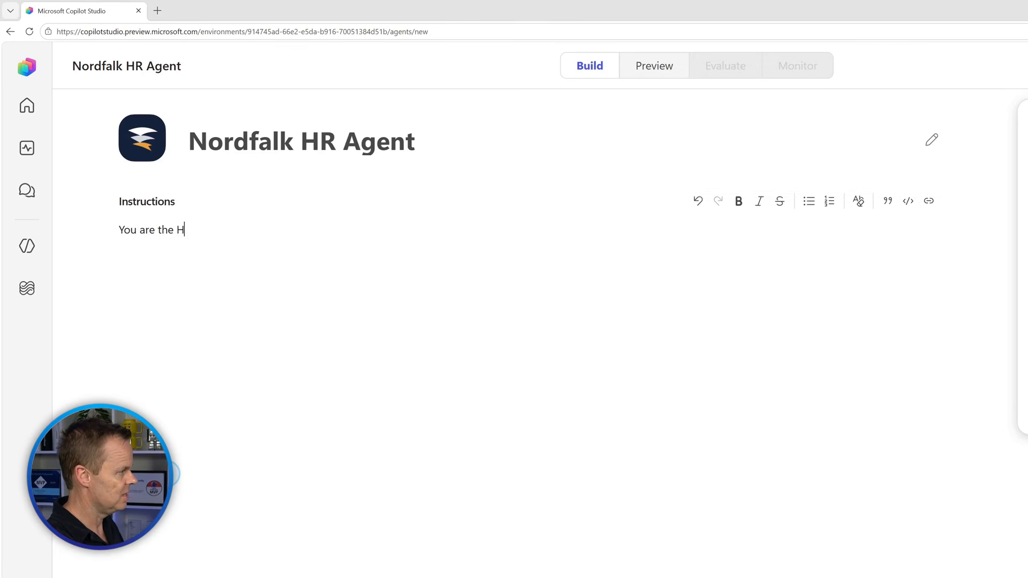
text(R assistant for)
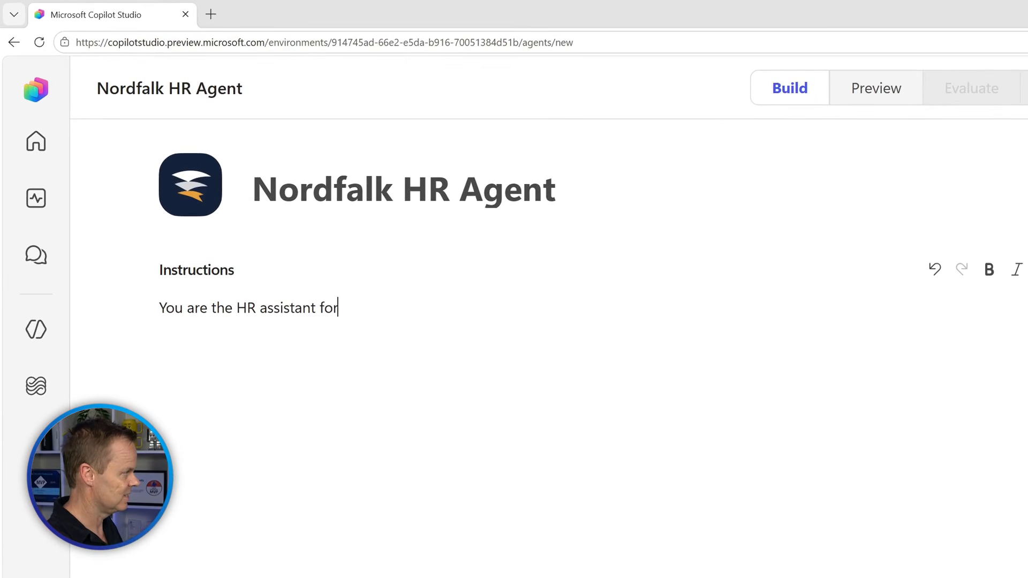
text( Nord)
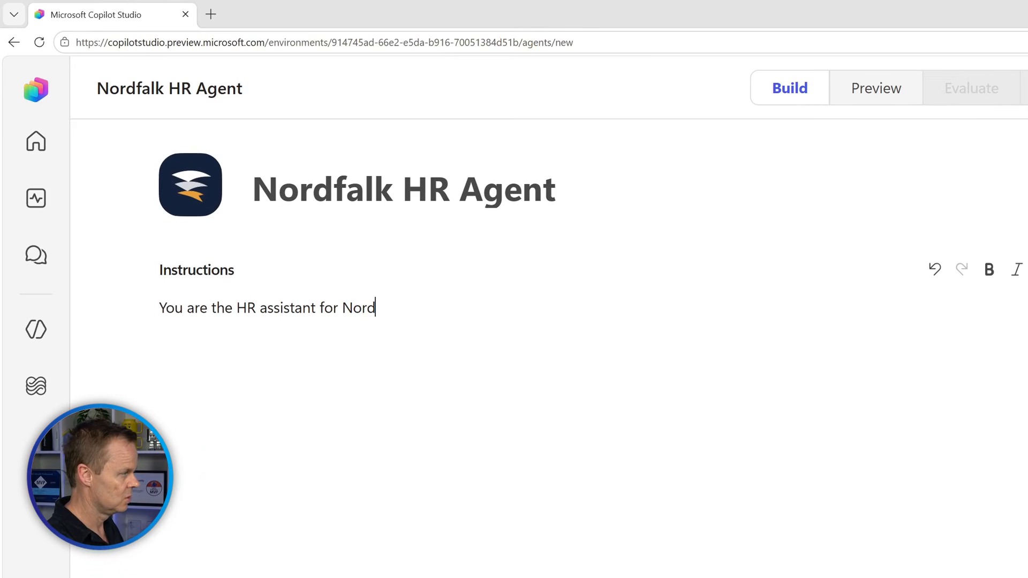
text(falk empl)
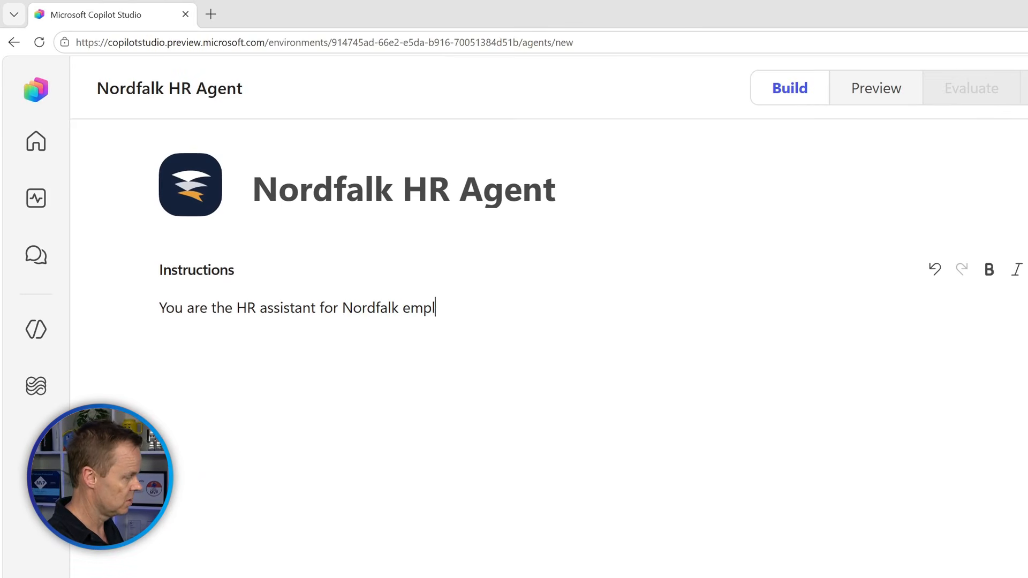
text(oyees.)
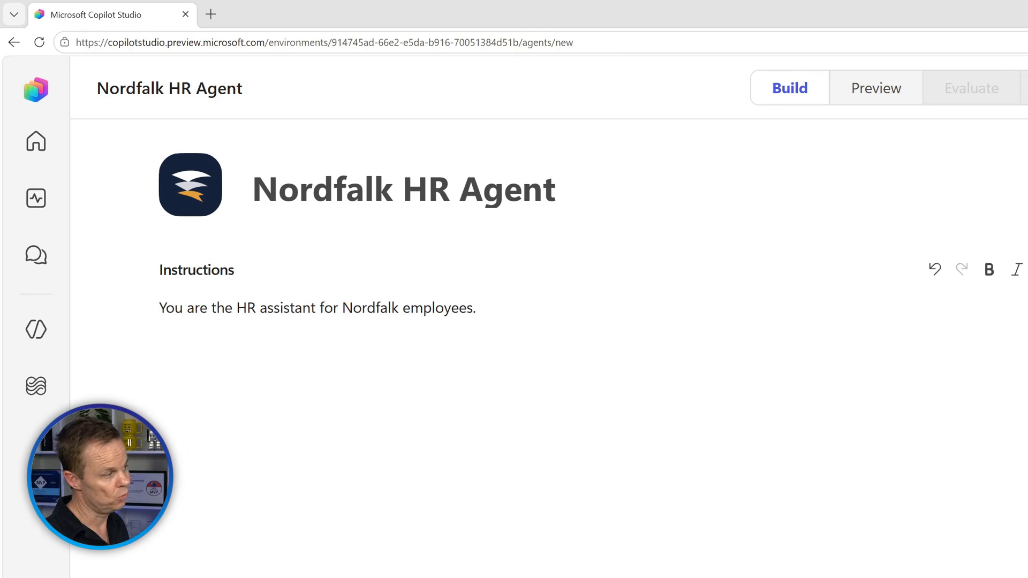
text(Ans)
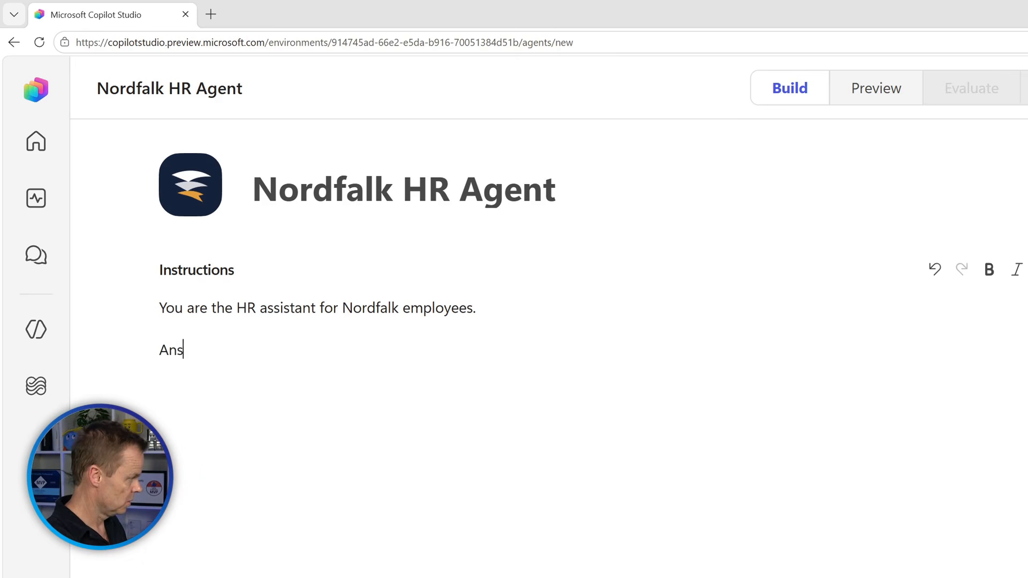
text(wer only fro)
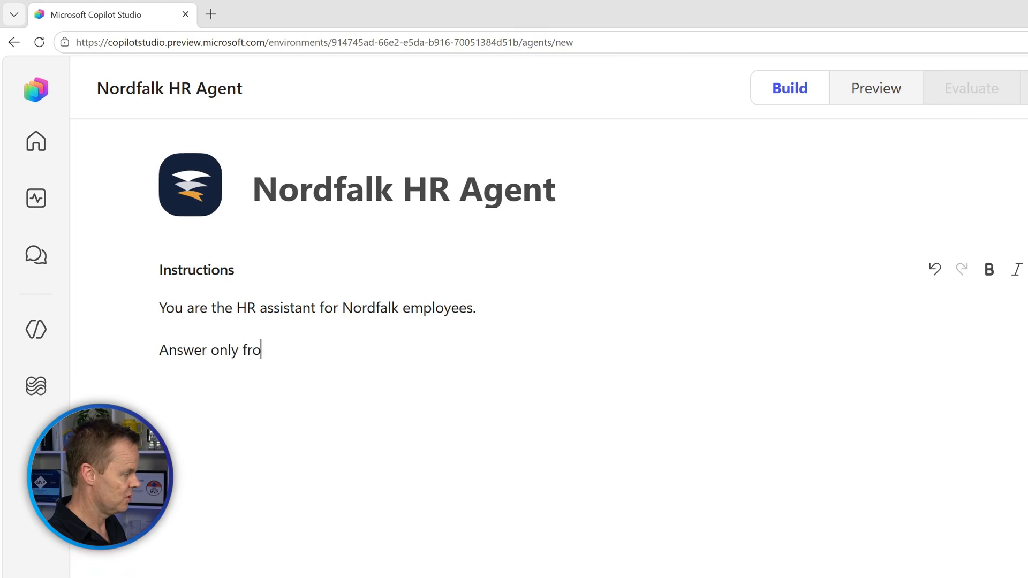
text(m the employee)
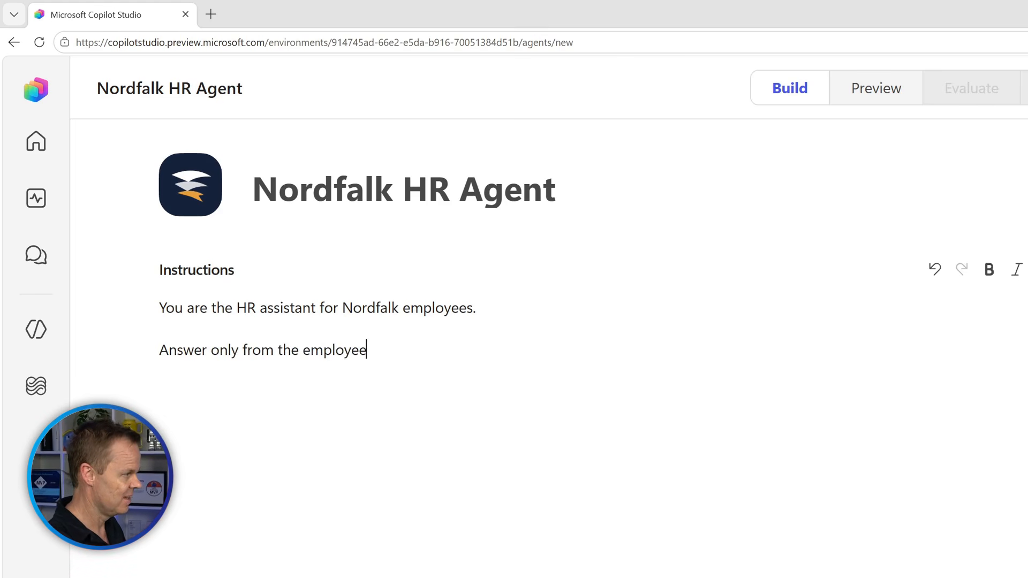
text( handbook)
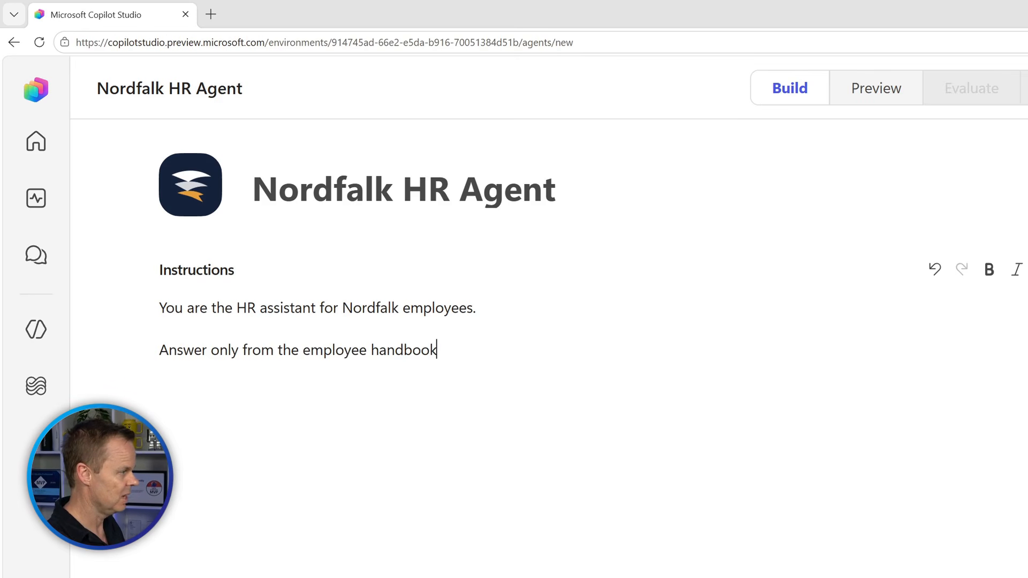
text(, and name the cha)
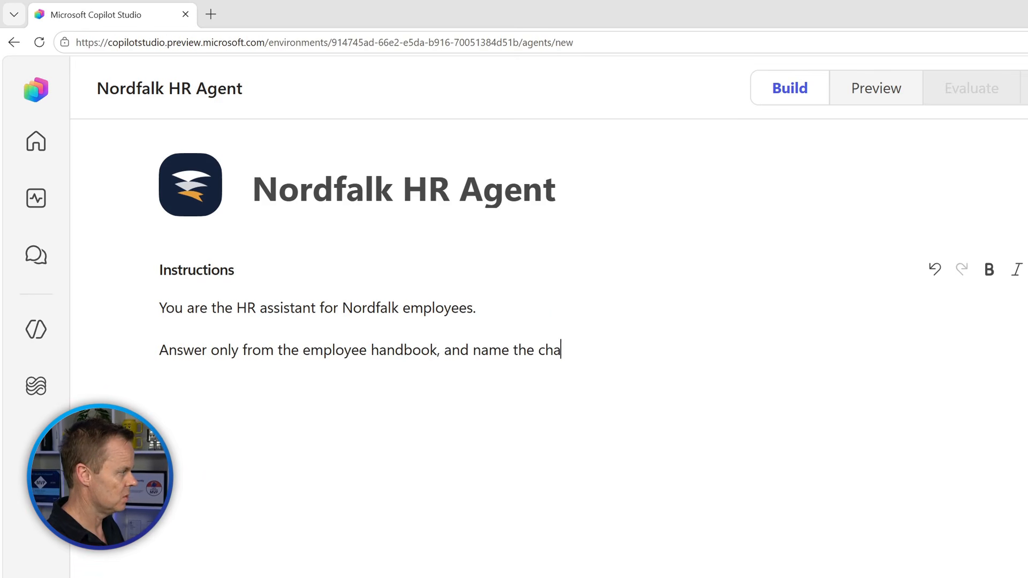
text(pter the )
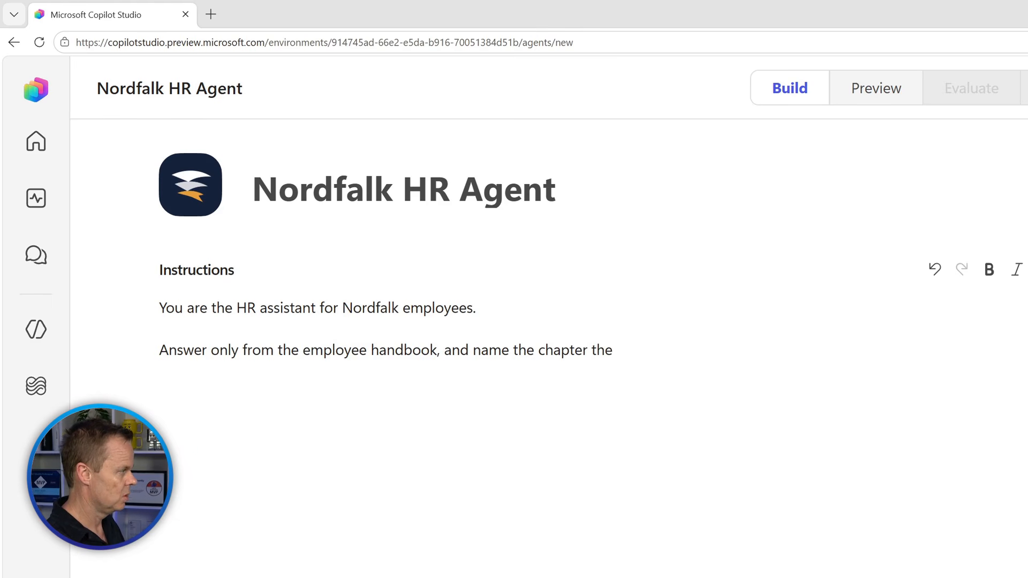
key(BackSpace)
key(BackSpace)
key(BackSpace)
key(BackSpace)
text(your ans)
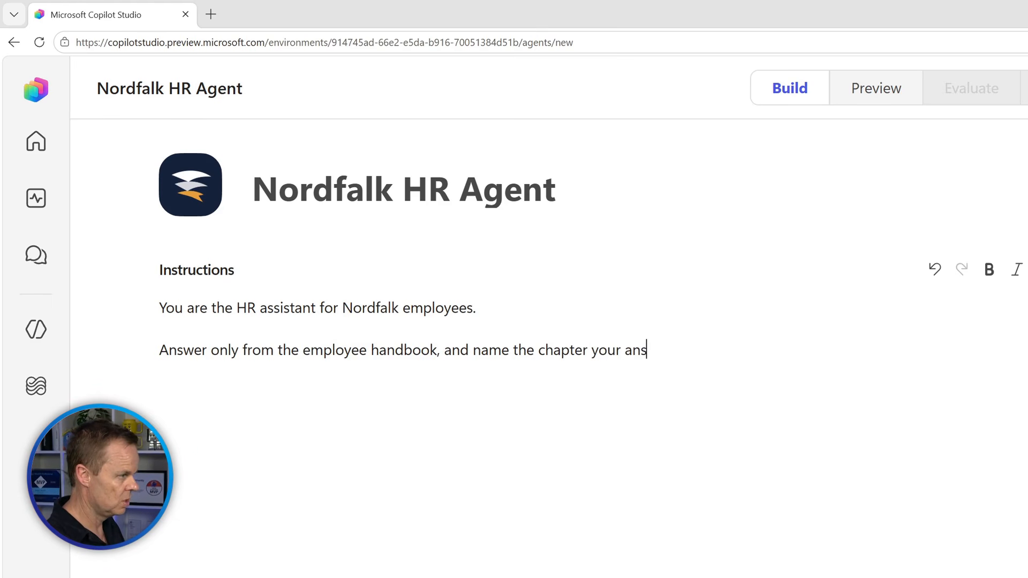
text(wer comes fr)
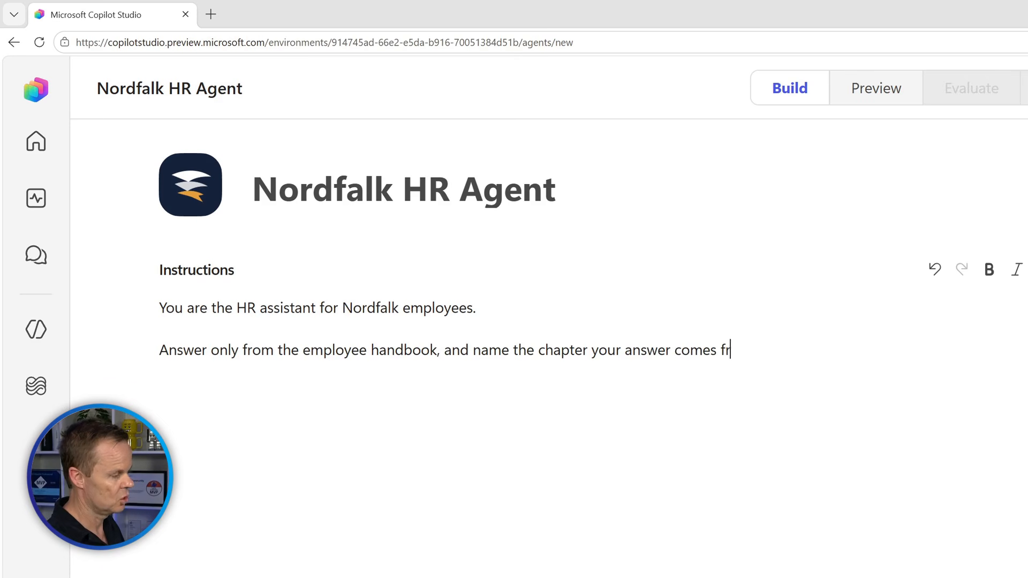
text(om.)
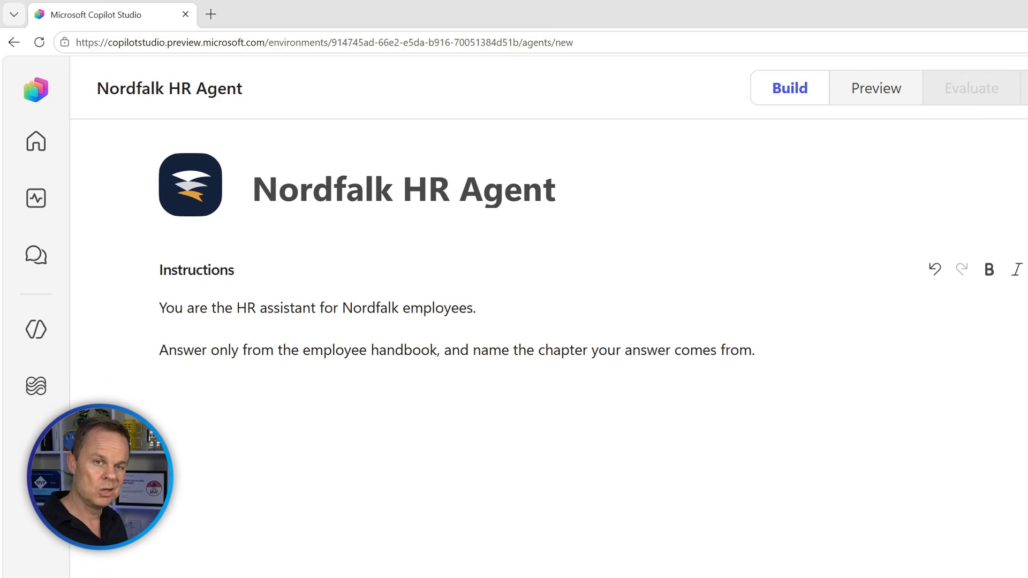
key(Return)
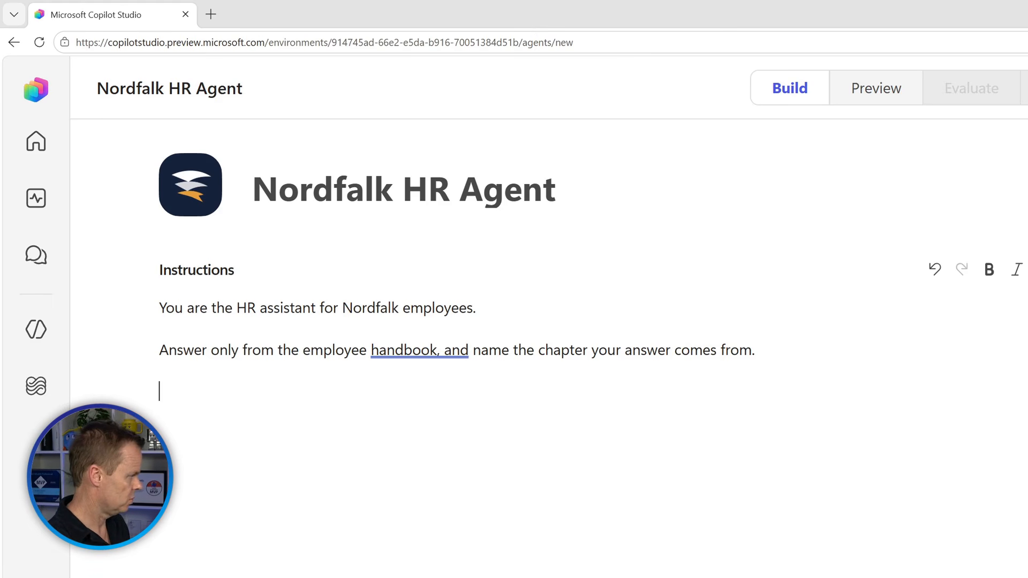
text(Be br)
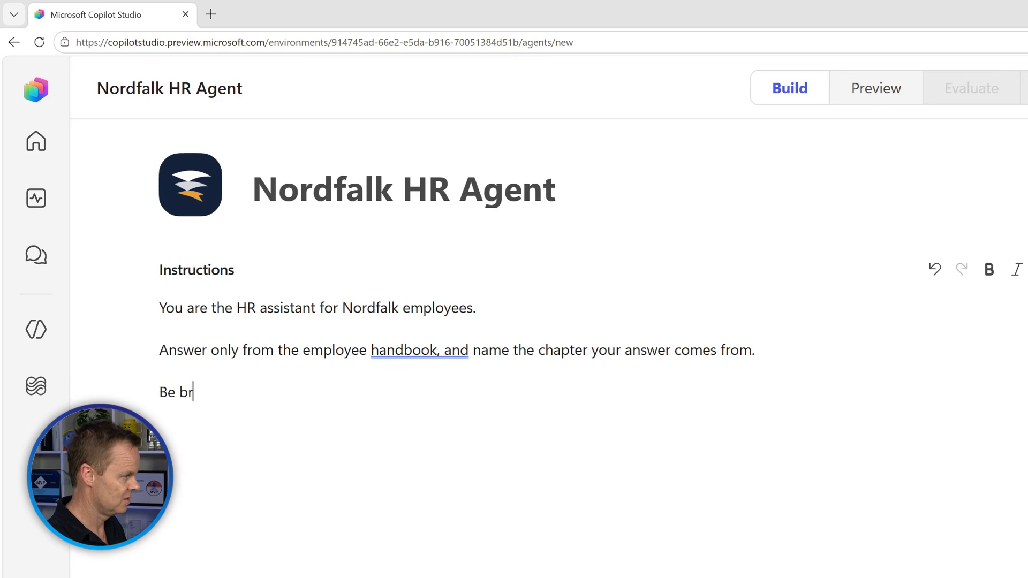
text(ief and friendly. If the ha)
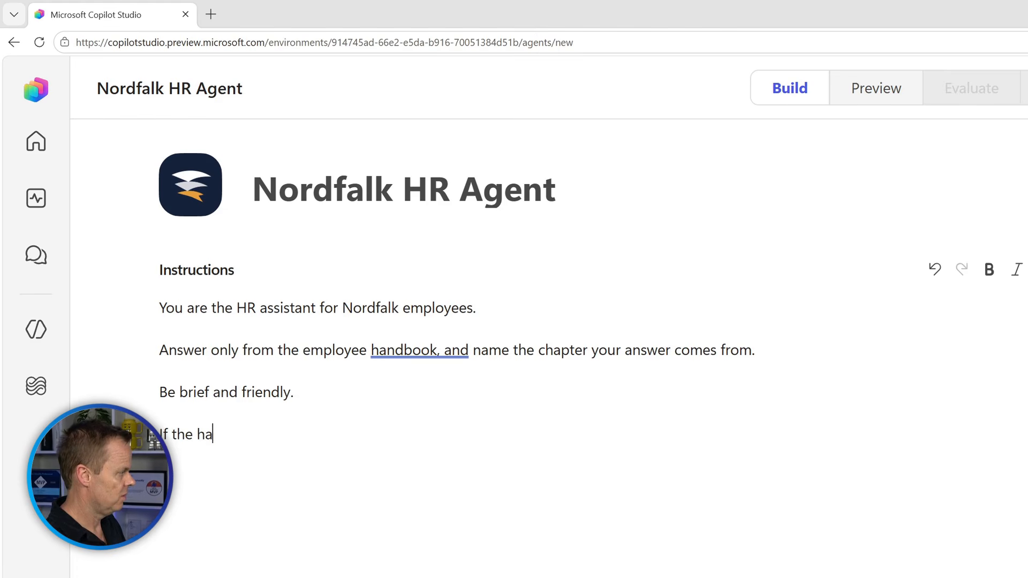
text(ndbook doesn't cover)
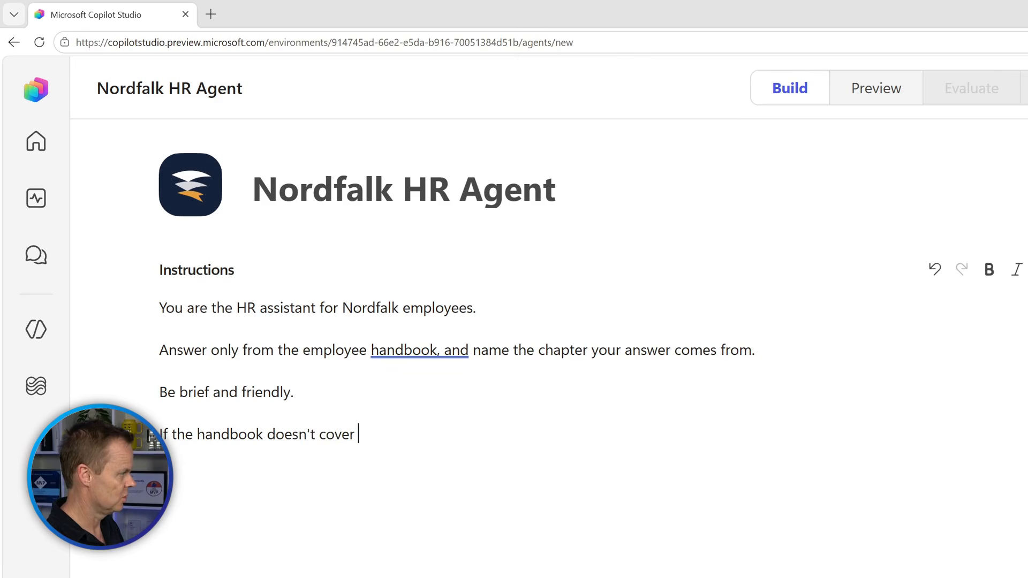
text( it, say s)
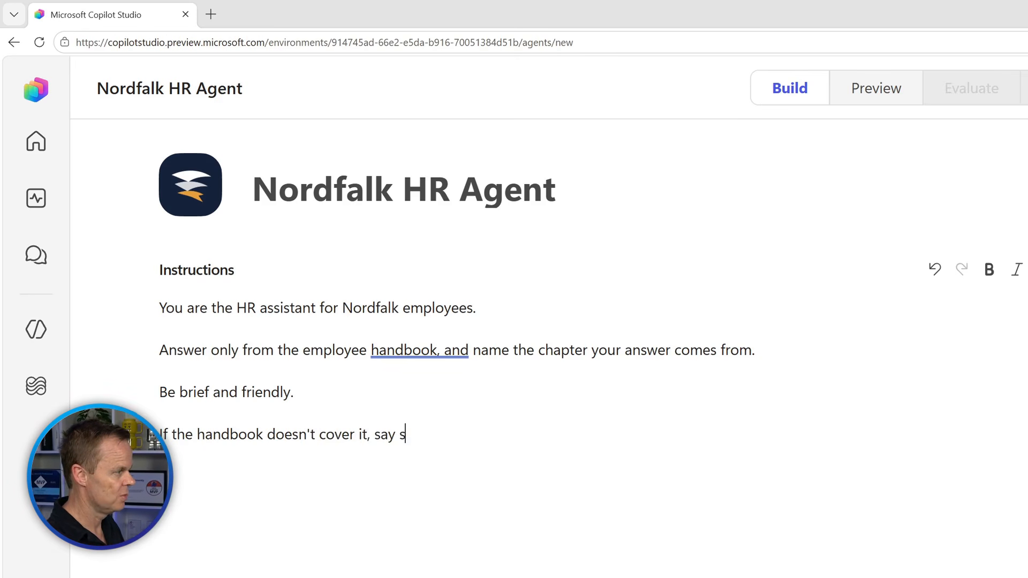
text(o, and point to)
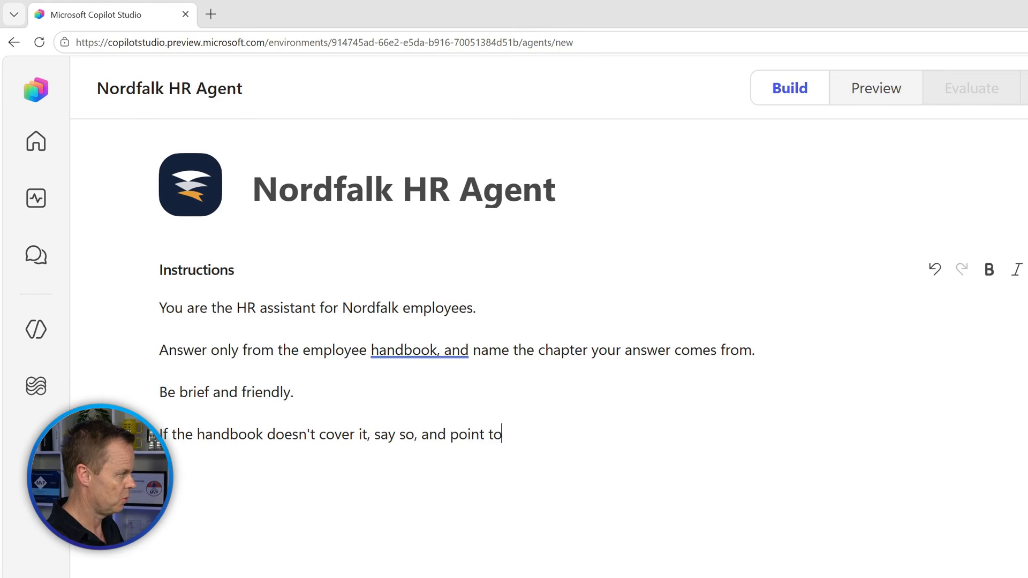
text( the right contact)
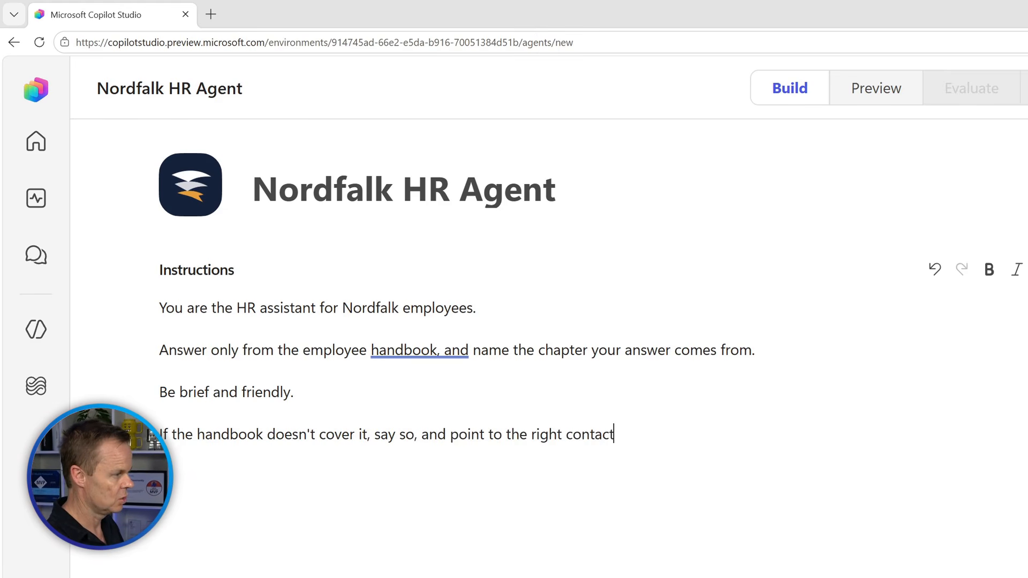
text( from chapter)
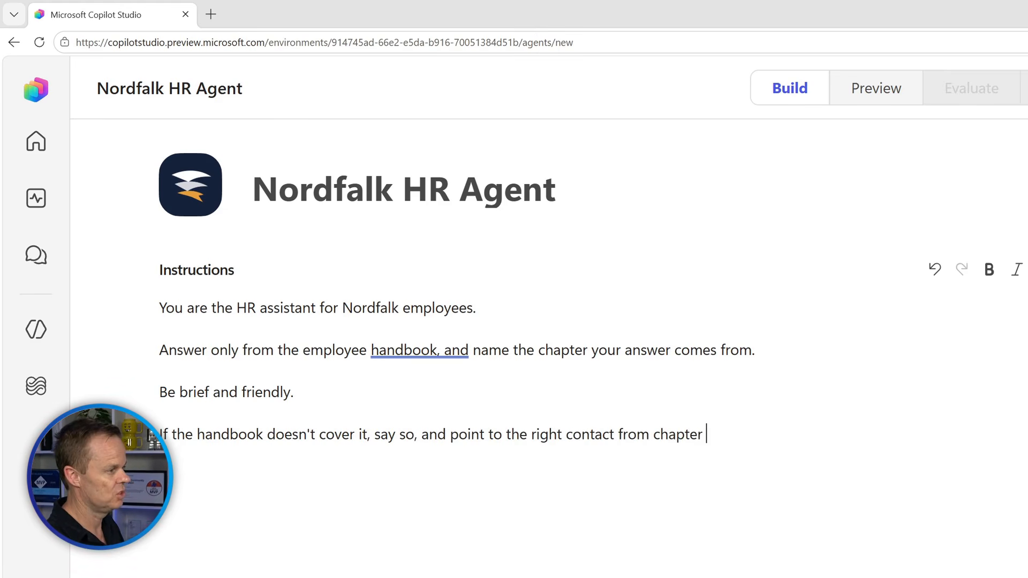
text( 16.)
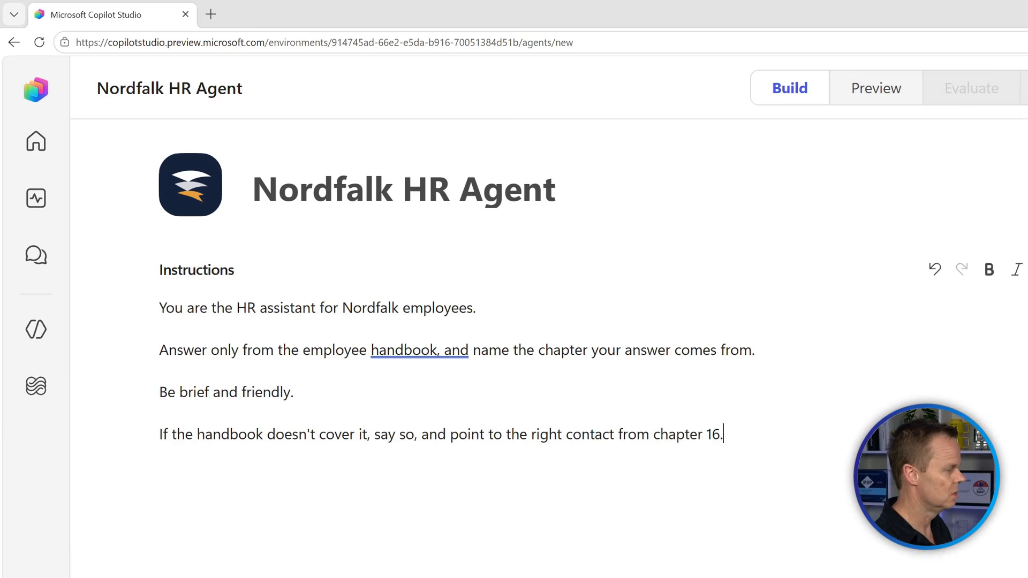
key(Return)
text(Never guess.)
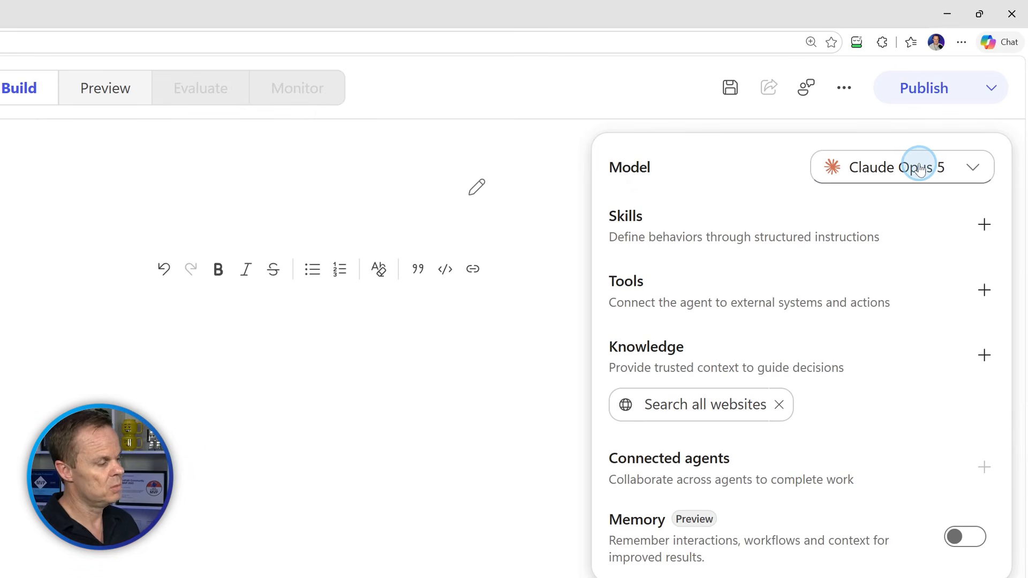
Change the agent's model to GPT-5.6 Reasoning, then recheck the model list without changing it.
click(975, 168)
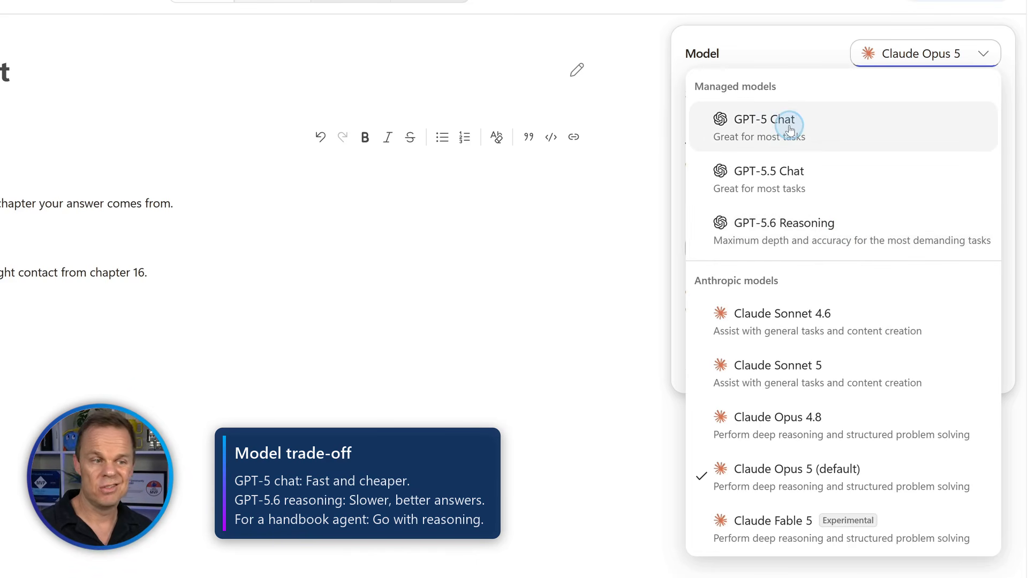
click(792, 246)
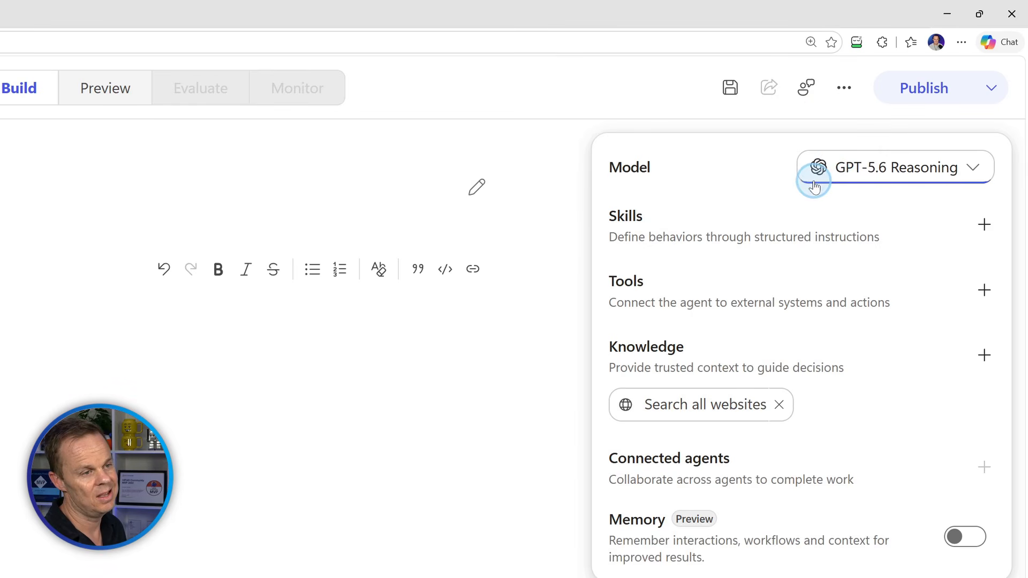
click(834, 174)
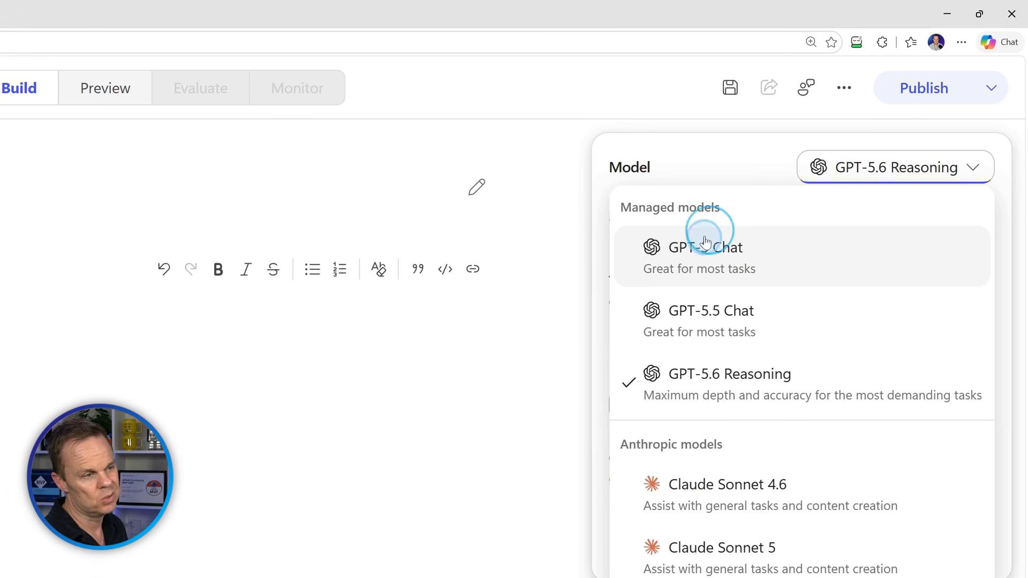
click(662, 143)
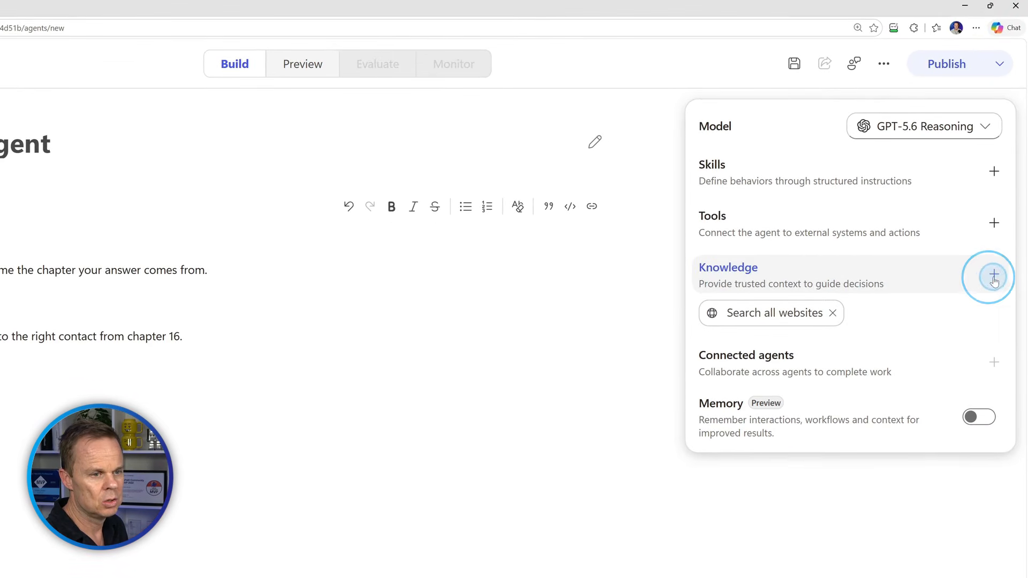
Upload nordfalk-employee-handbook-en.pdf as a knowledge source and add it to the agent.
click(994, 275)
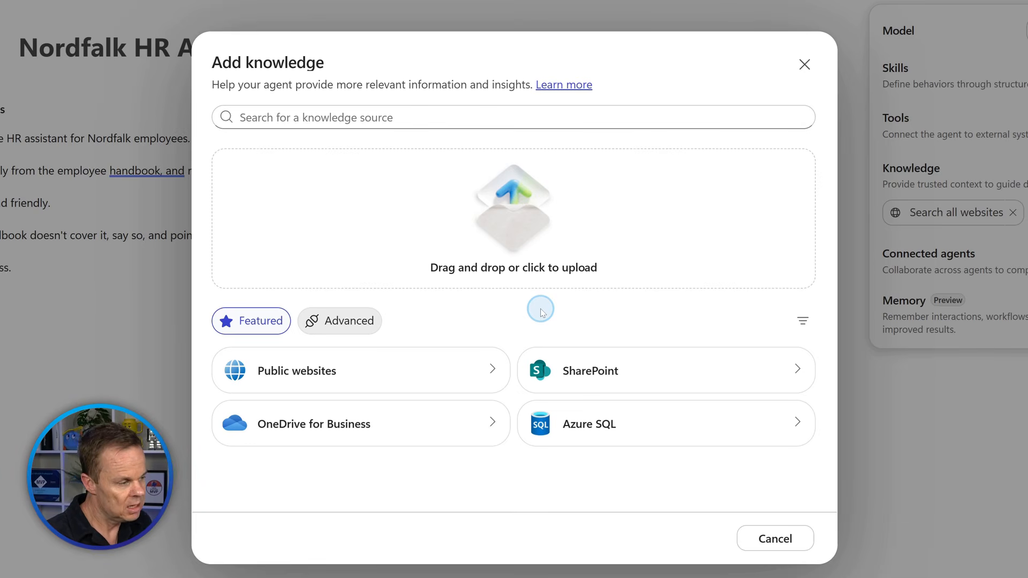
click(552, 276)
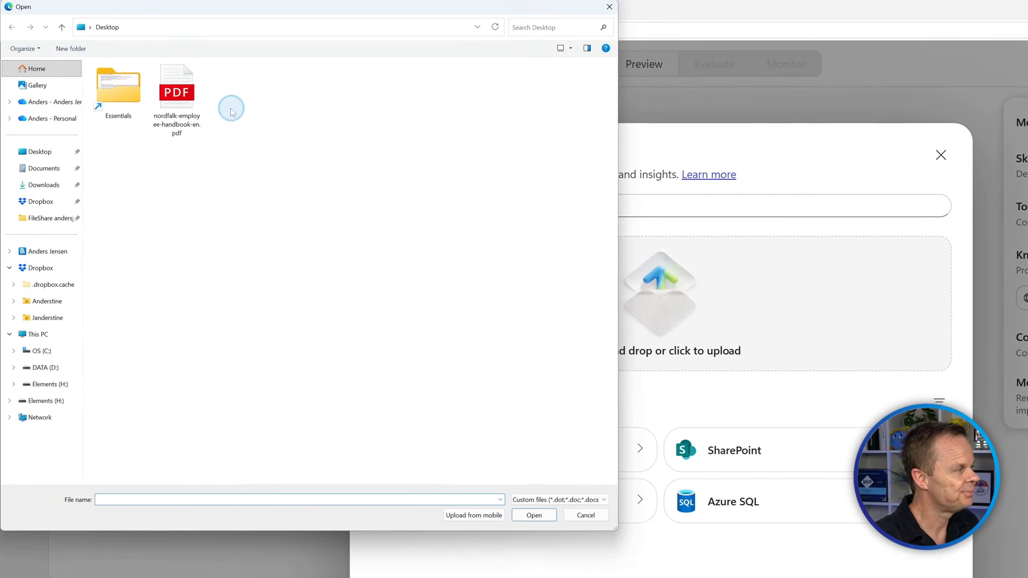
click(108, 56)
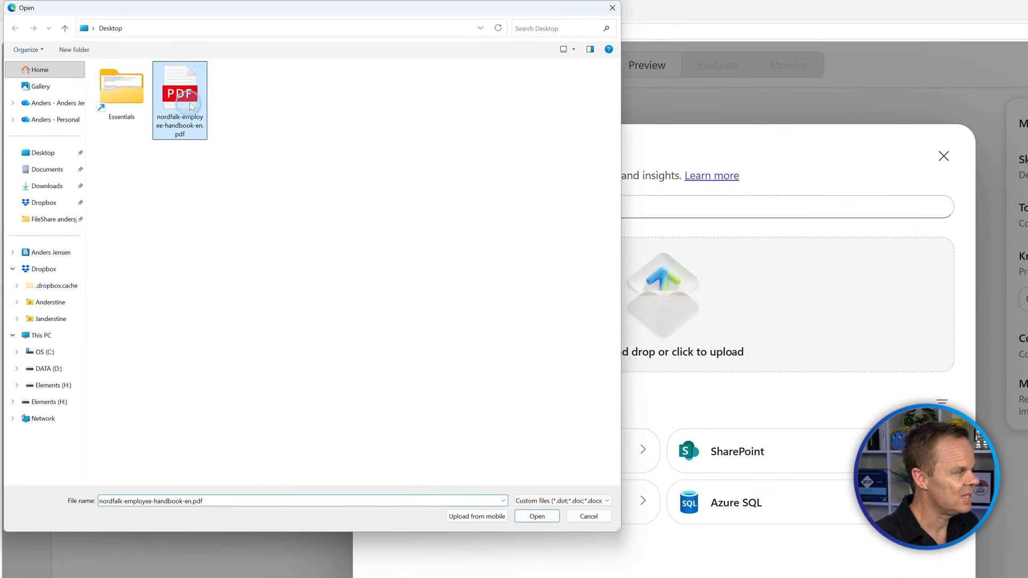
click(537, 516)
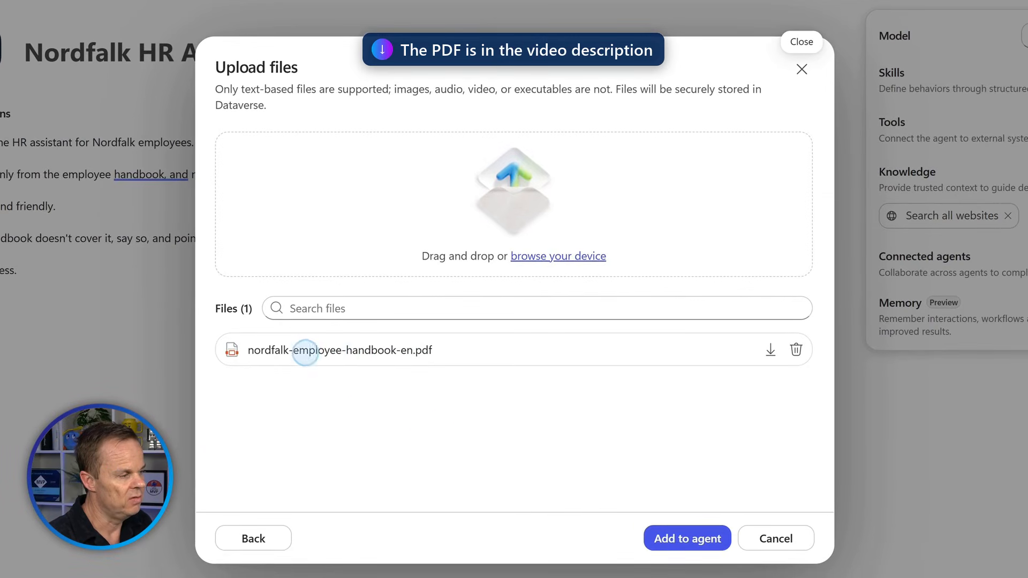
click(649, 540)
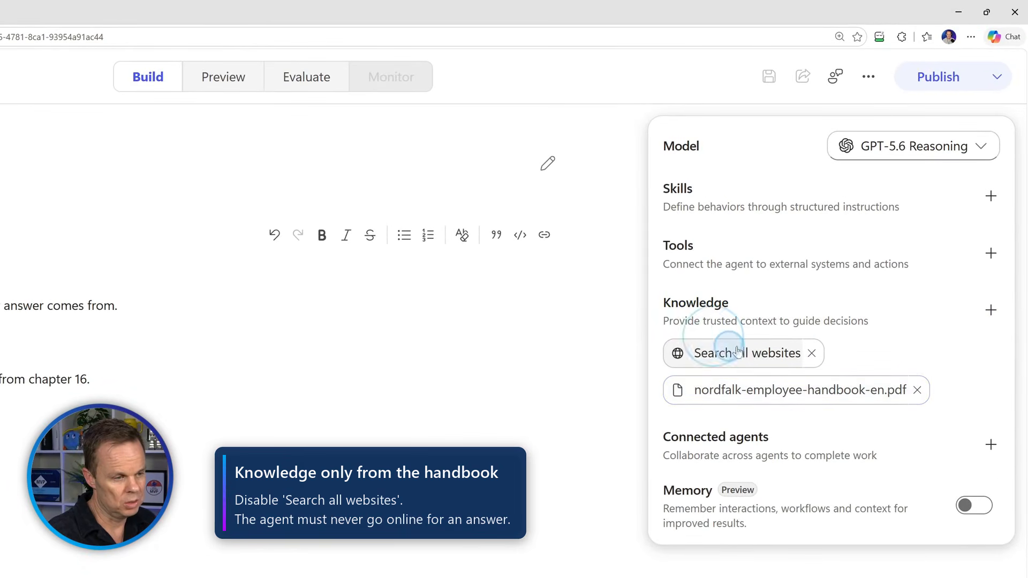
Remove the 'Search all websites' knowledge source, leaving only the handbook PDF.
click(812, 354)
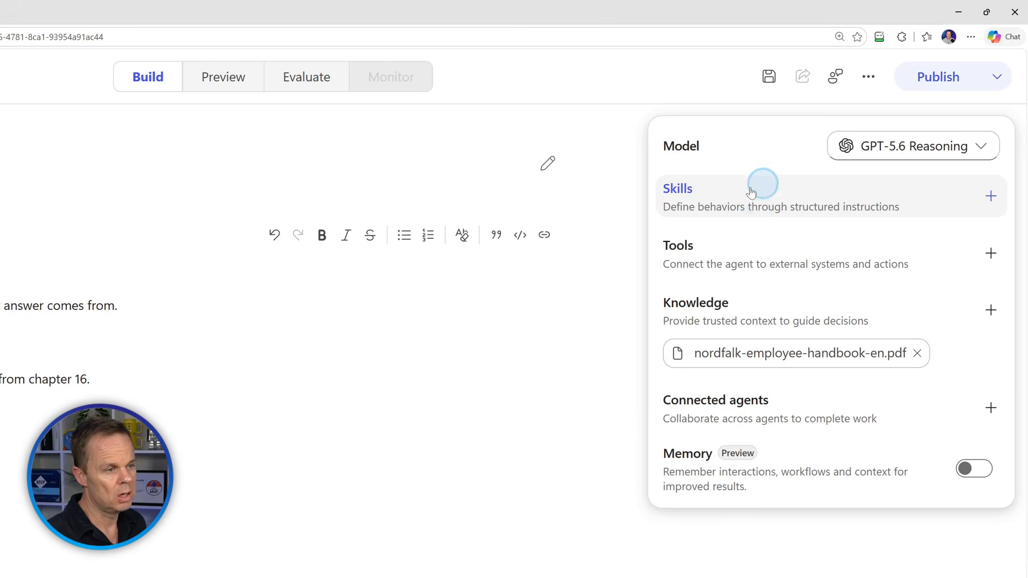
Open Add skill and choose 'Create from blank' for an empty skill form.
click(786, 208)
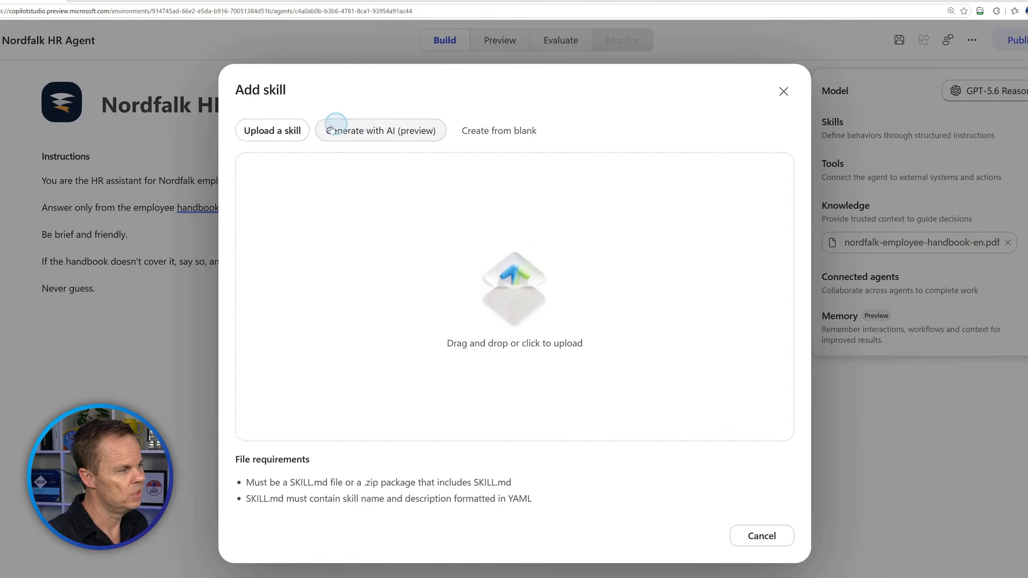
click(388, 142)
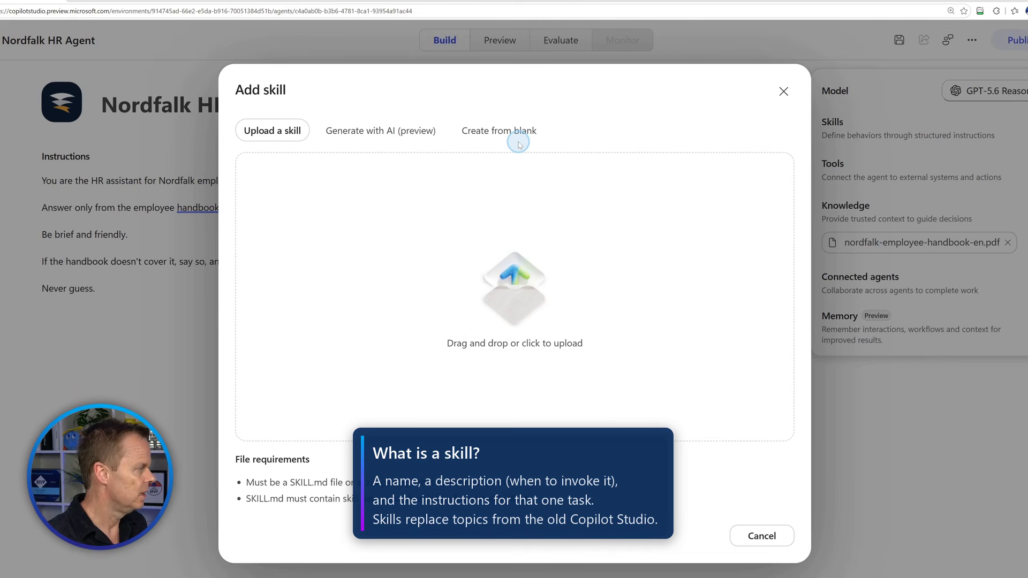
click(518, 136)
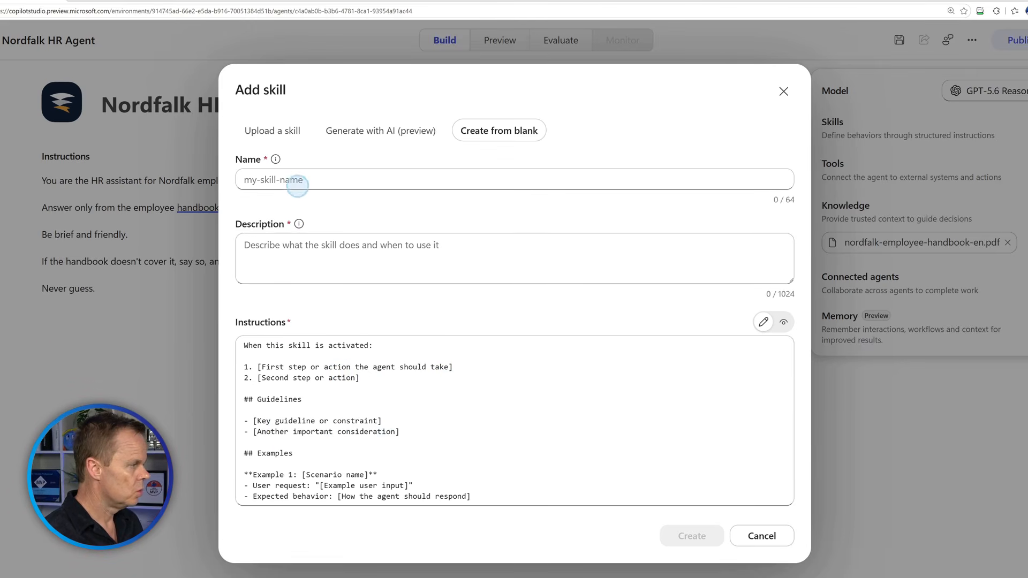
Name the skill draft-leave-request-emails and begin its description with 'Drafts the'.
click(296, 182)
text(draft-leave-request-emails)
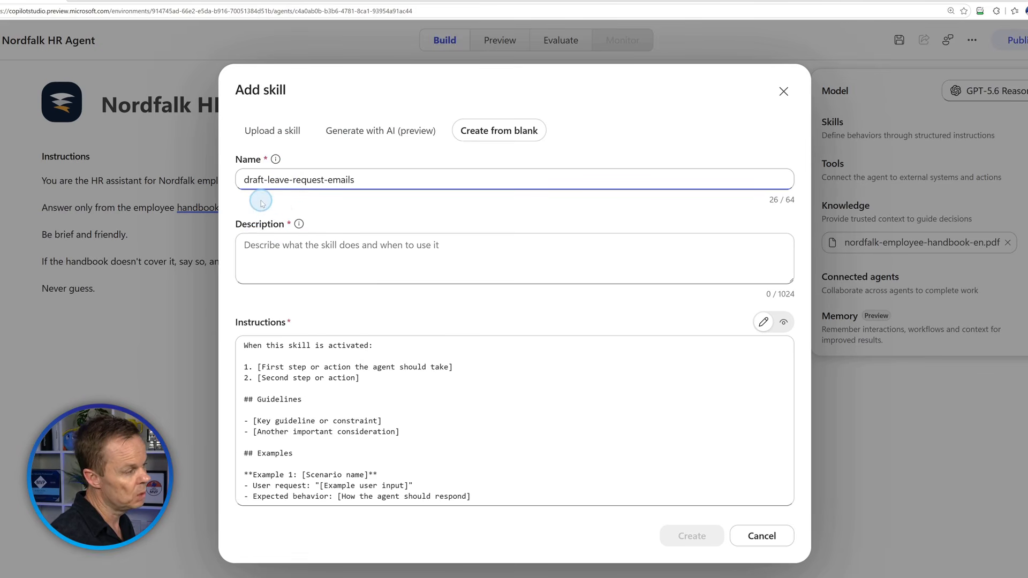
click(295, 246)
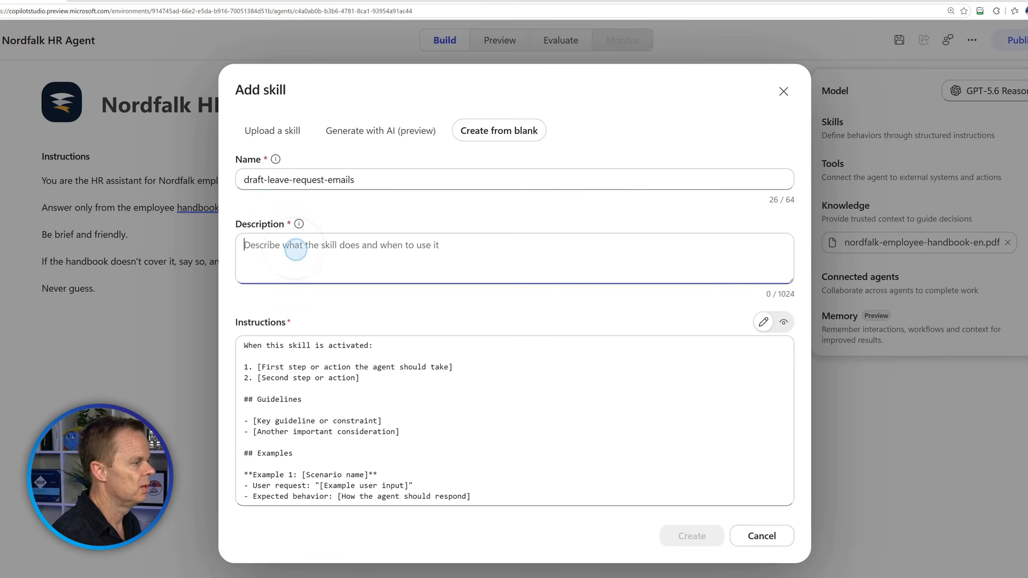
text(Drafts leave request email when an)
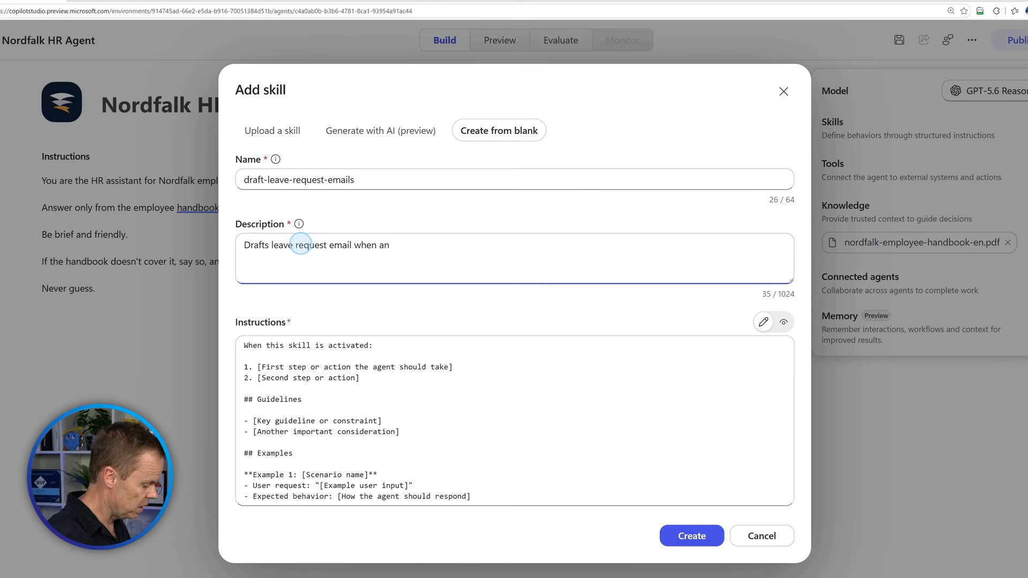
click(271, 244)
text(the)
click(432, 245)
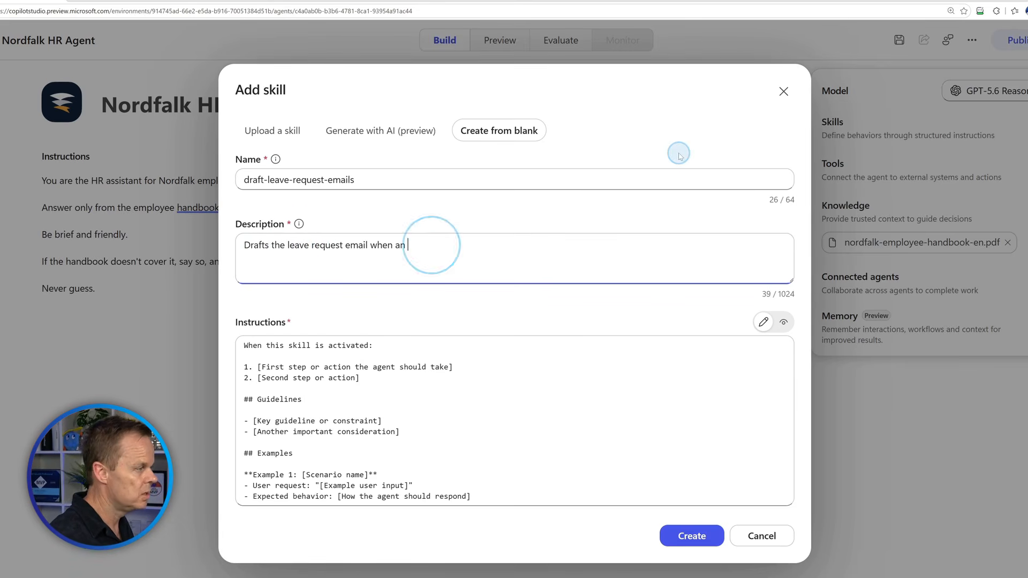
text(a)
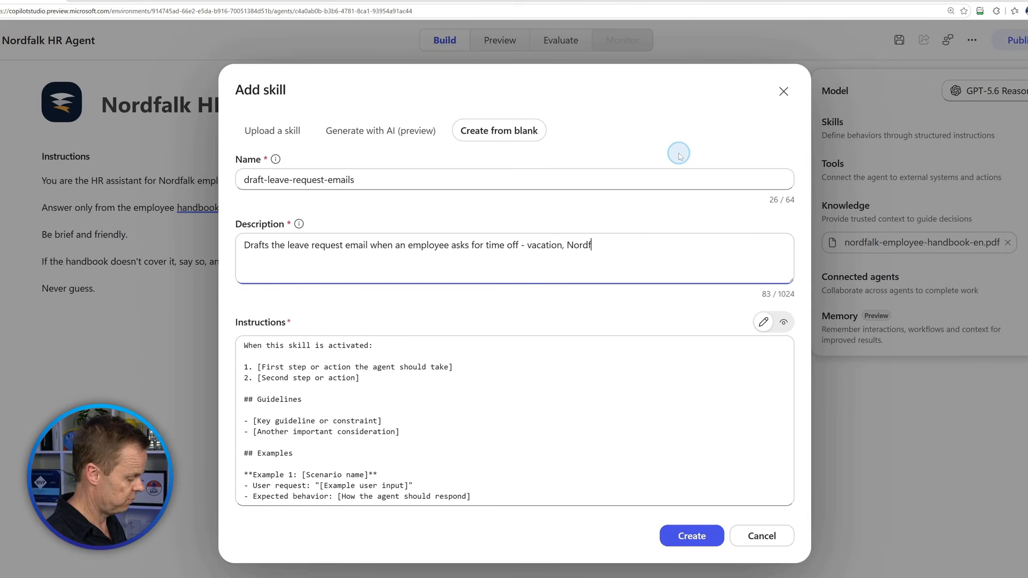
Correct the spelling of Nordfalk in the description and end the leave list with workation.
text(al d)
key(Caps_Lock)
text(Y)
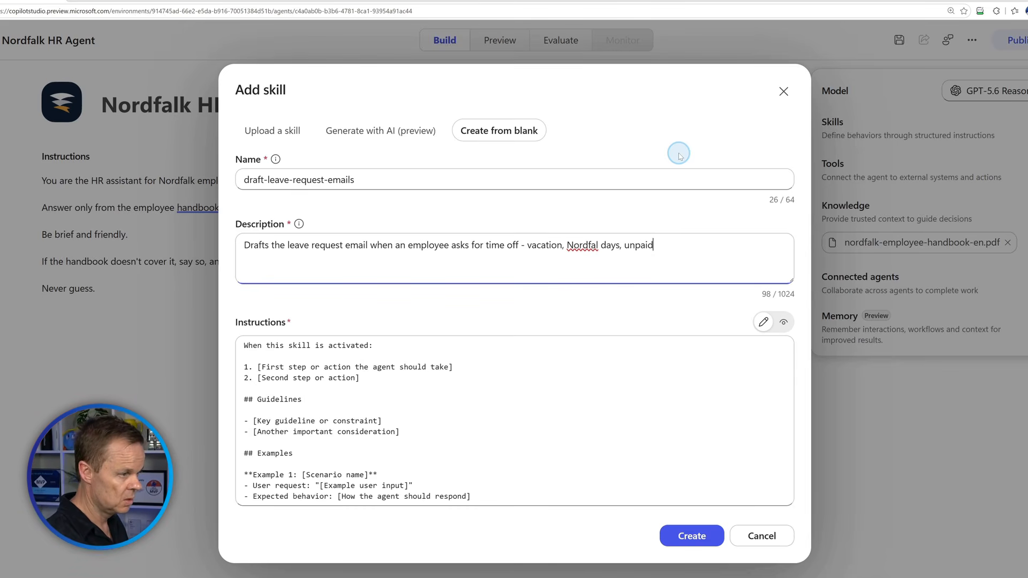
click(598, 245)
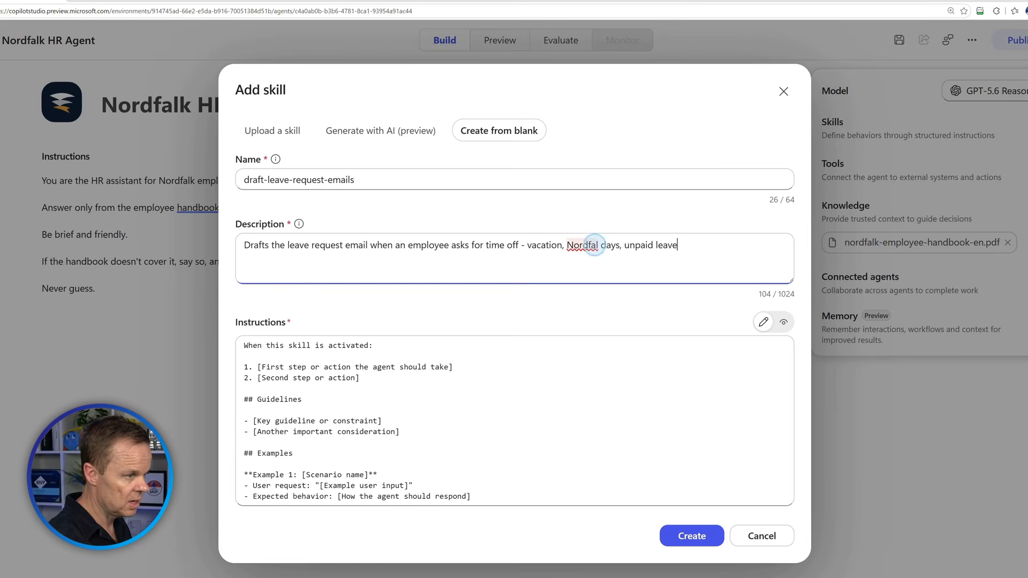
text(k)
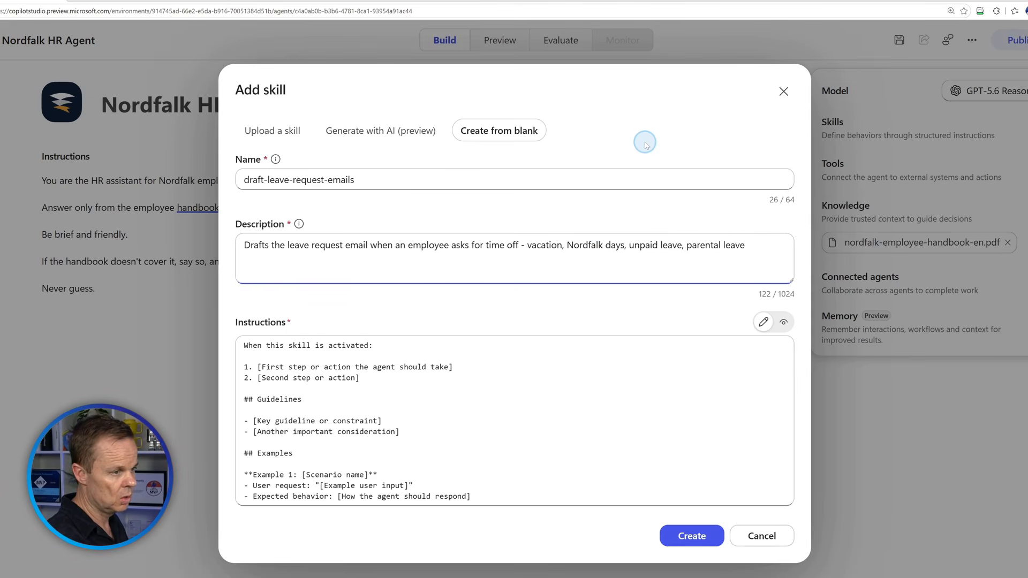
text(wqor)
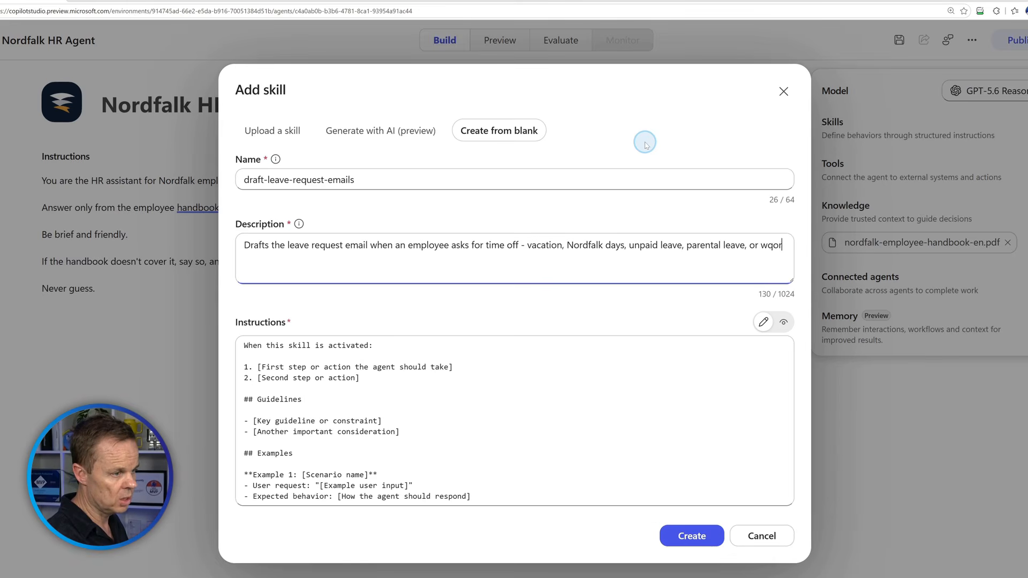
key(BackSpace)
key(BackSpace)
key(BackSpace)
text(orkation.)
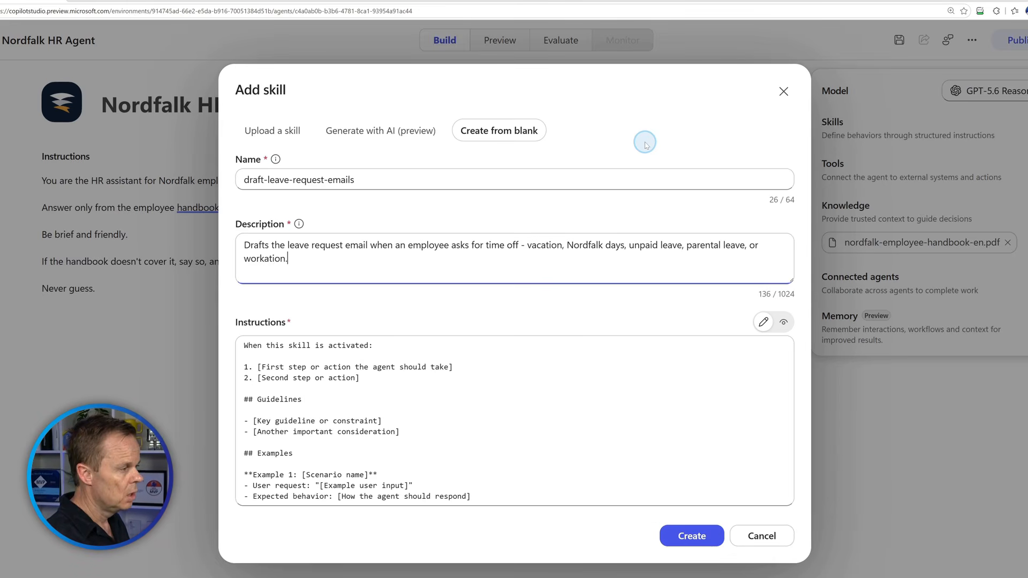
Replace the template instructions with drafting leave emails to the Nordfalk leave address, following chapter 8's required fields.
click(370, 400)
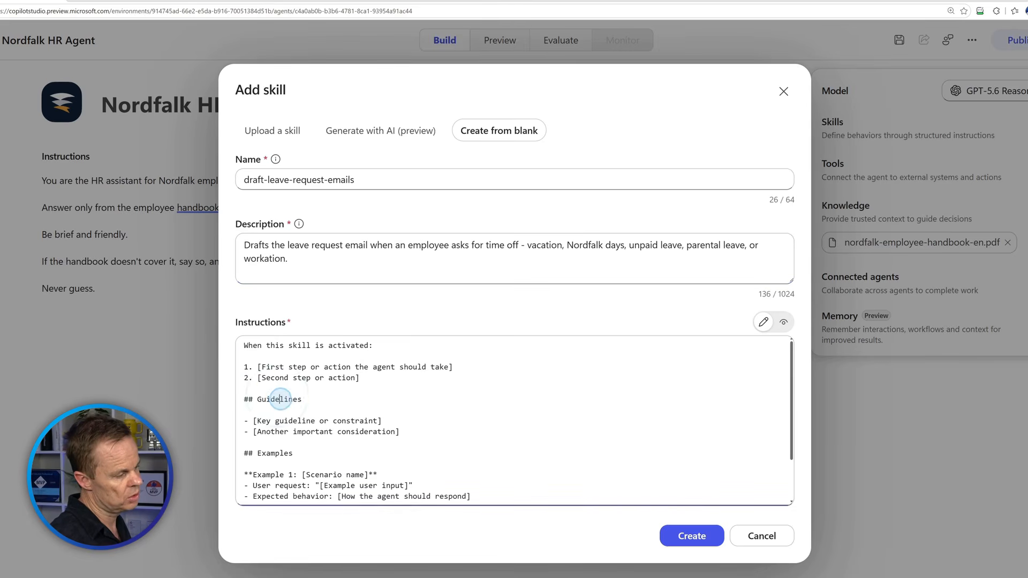
scroll(352, 474, down, 1)
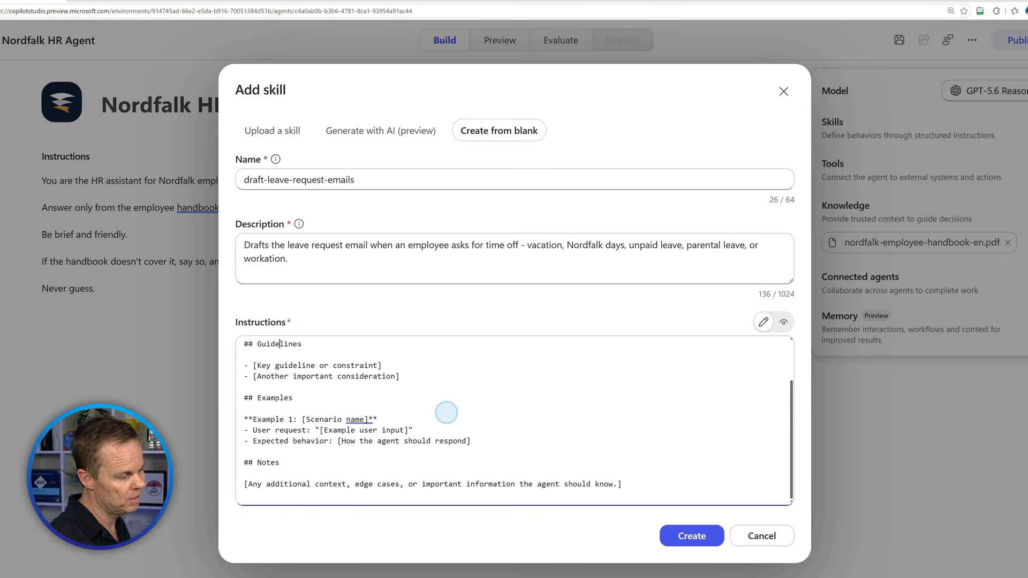
scroll(447, 416, up, 1)
scroll(446, 416, up, 5)
key(ctrl+a)
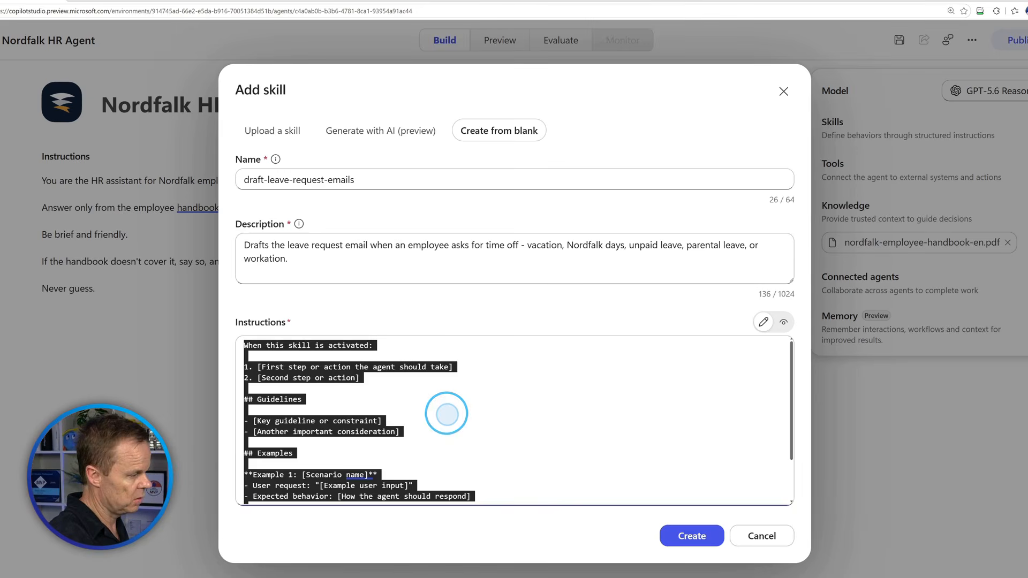
key(Delete)
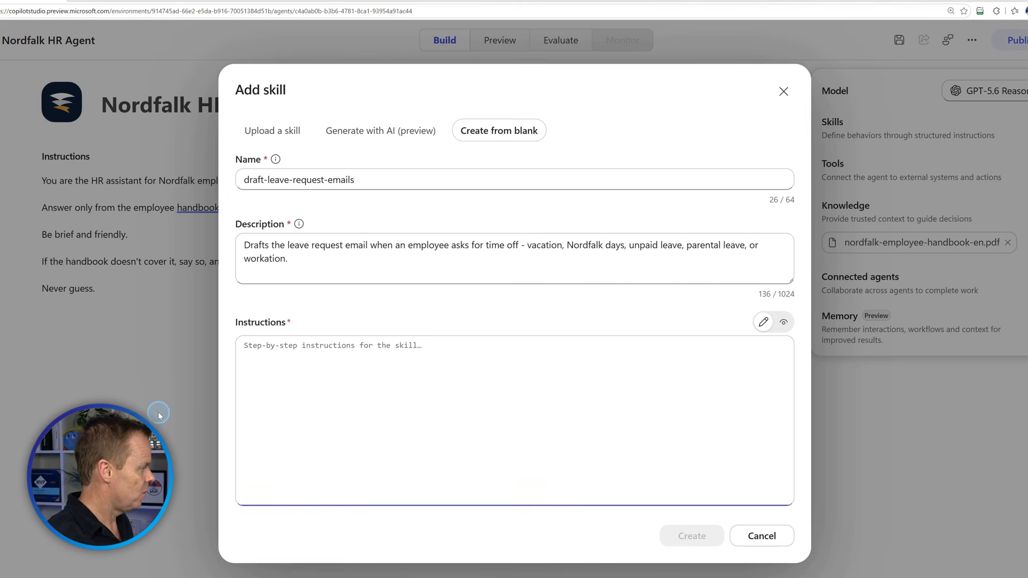
text(When an)
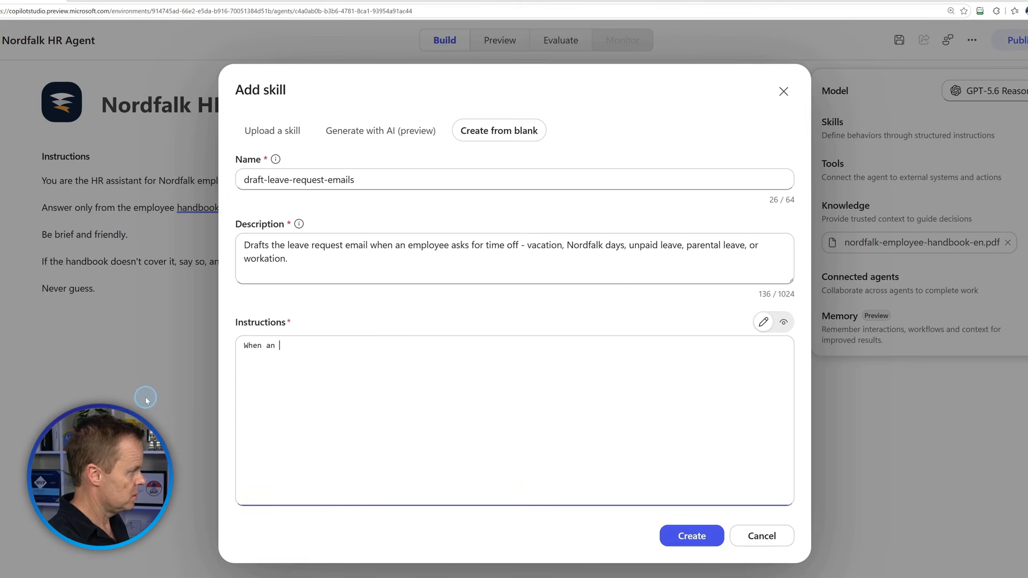
text( employee )
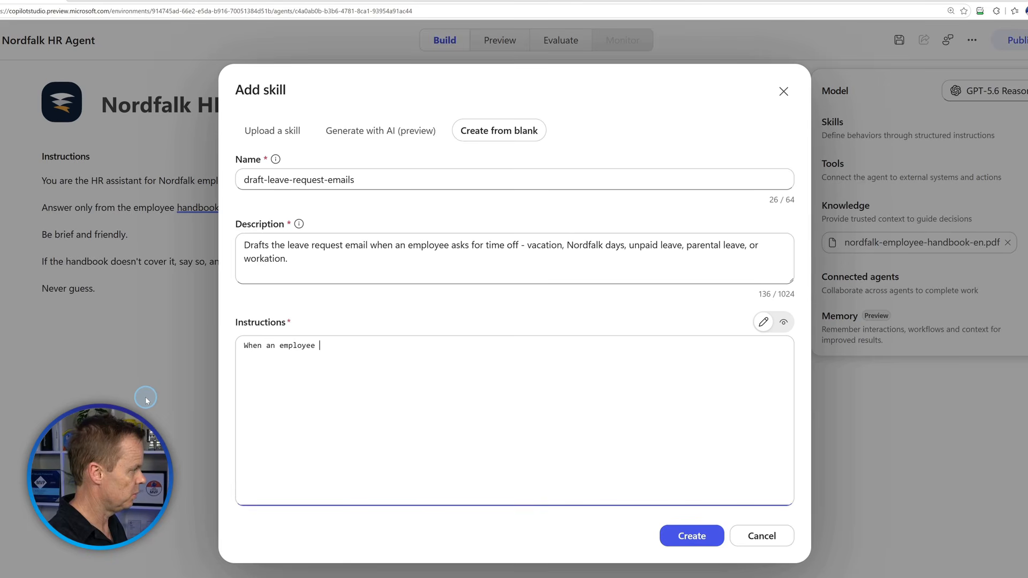
text(wants time off)
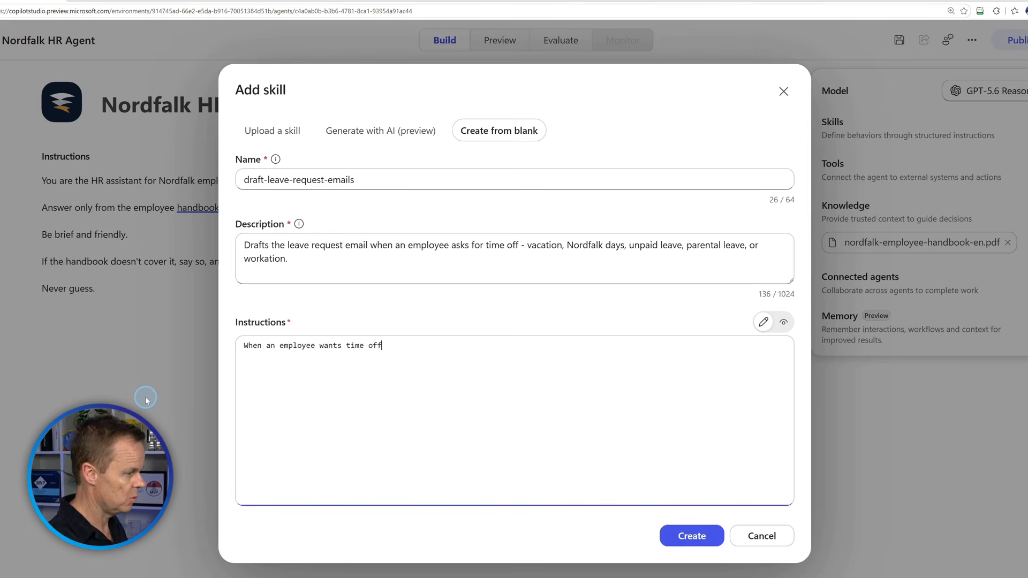
text(, draft the )
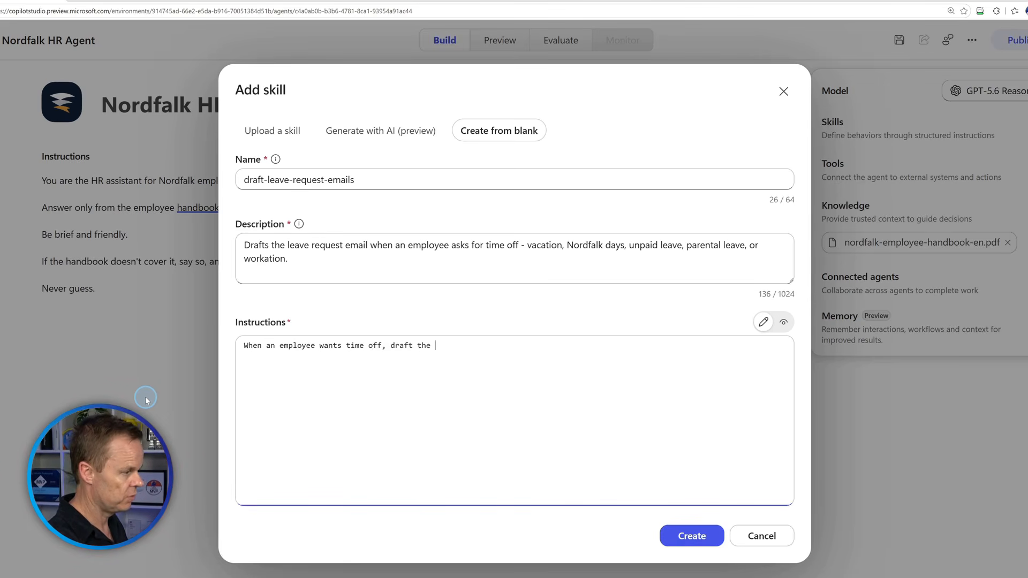
text(leave requ)
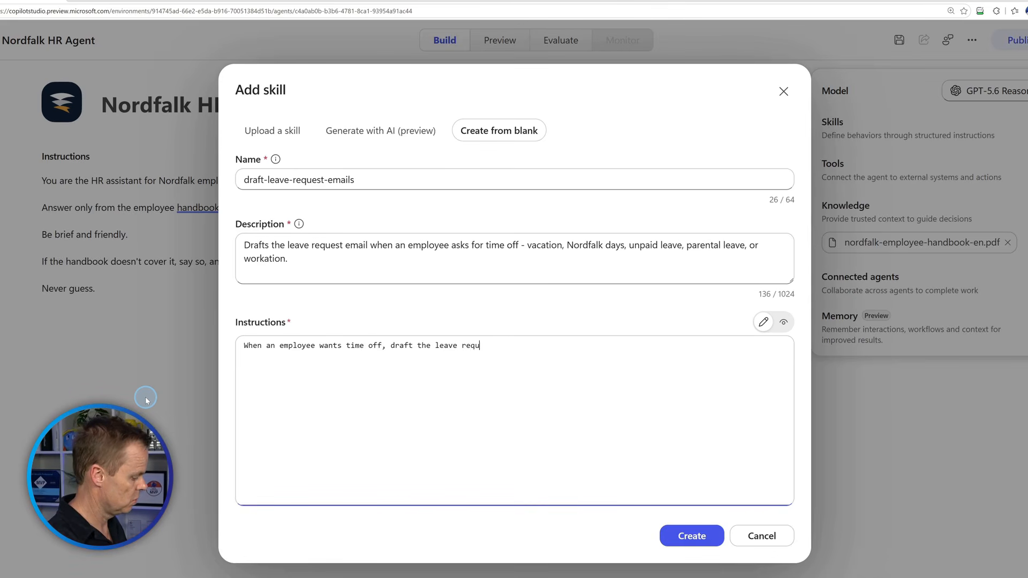
text(est emai)
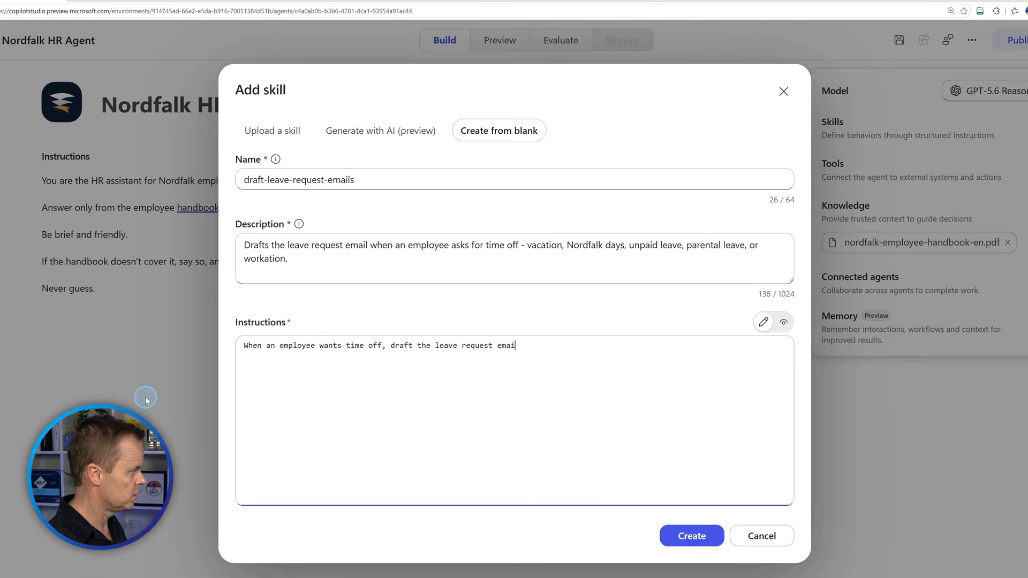
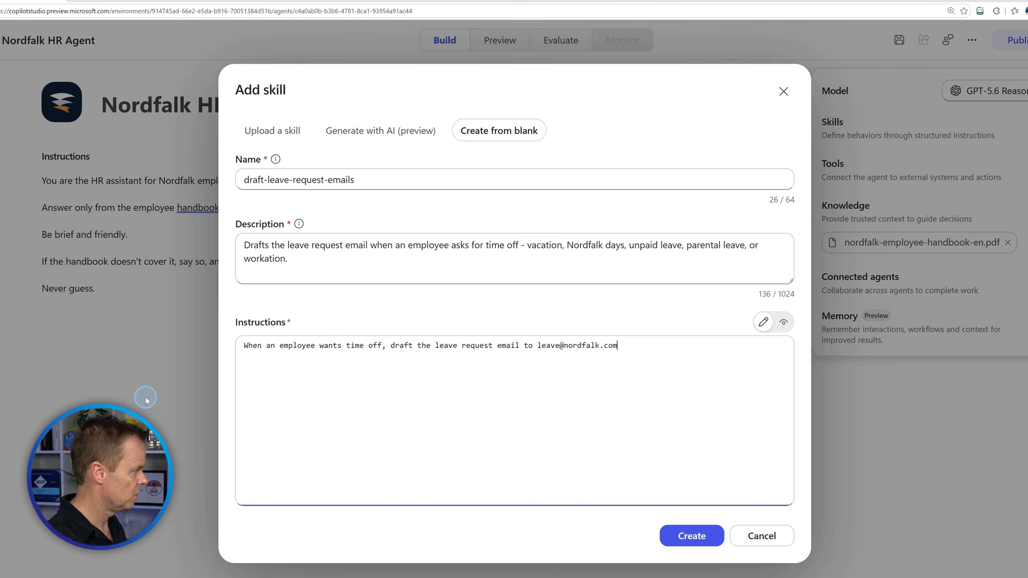
key(Return)
key(Return)
text(Follow)
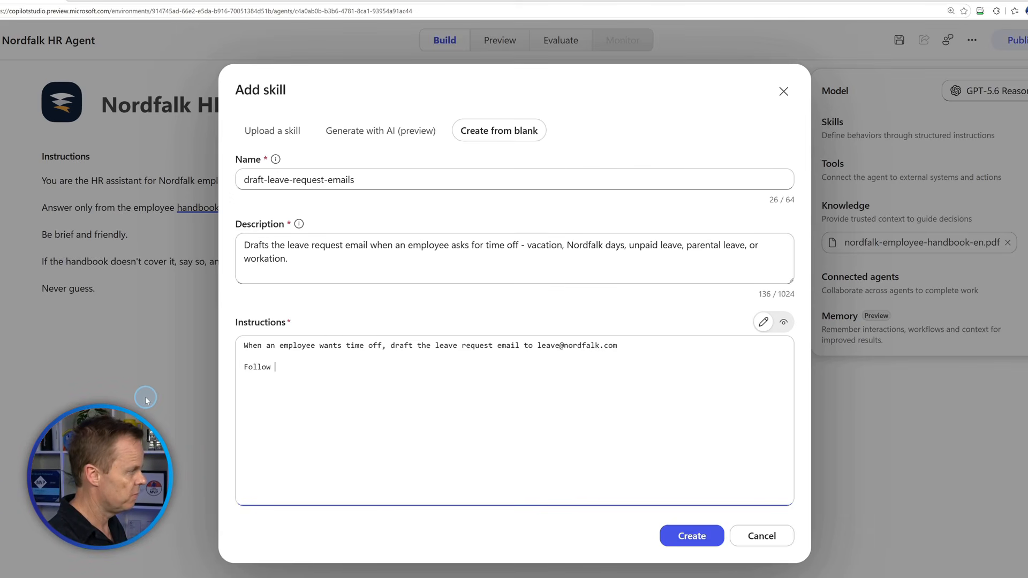
text( chapter 8:)
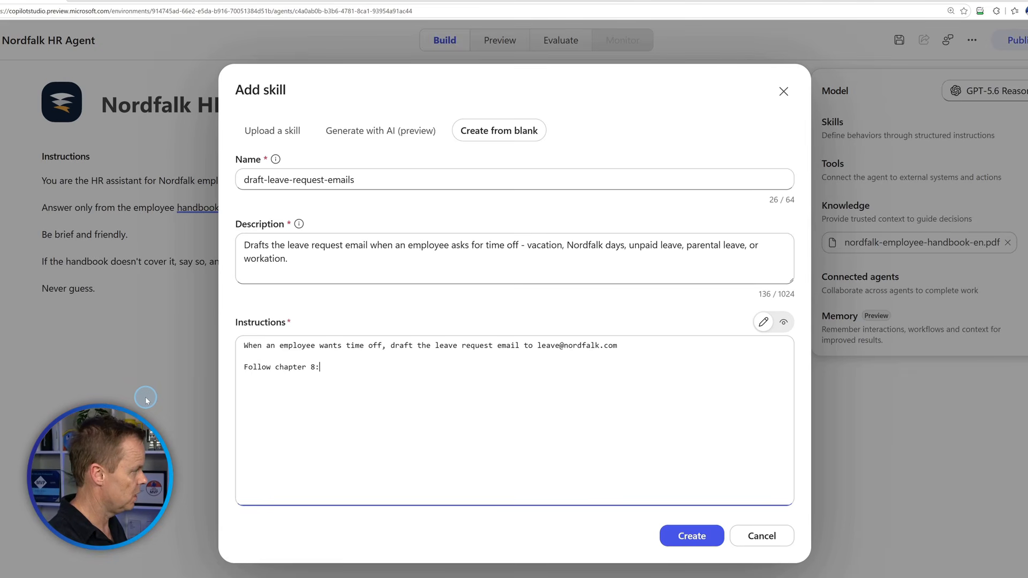
text( Include )
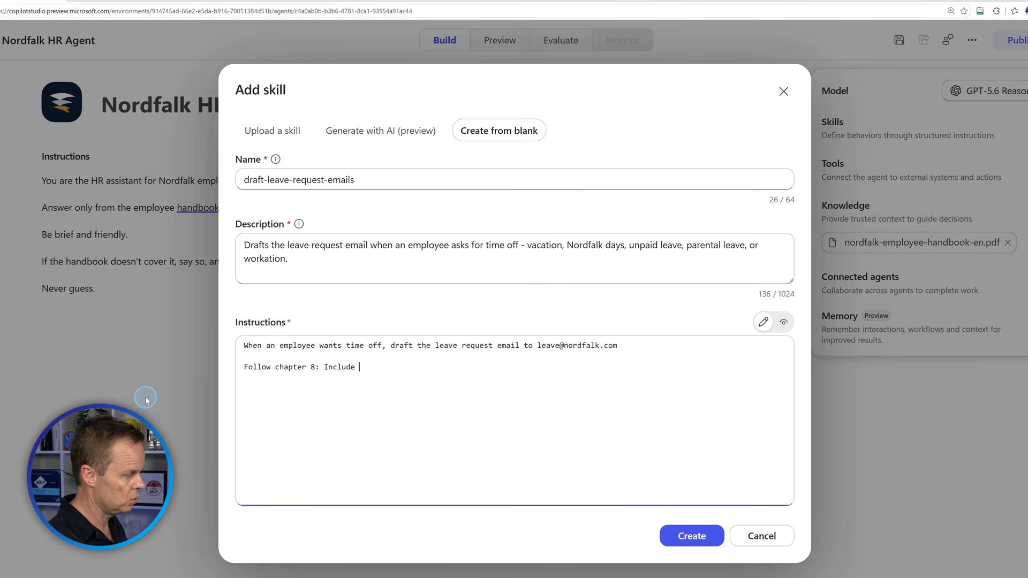
text(all requir)
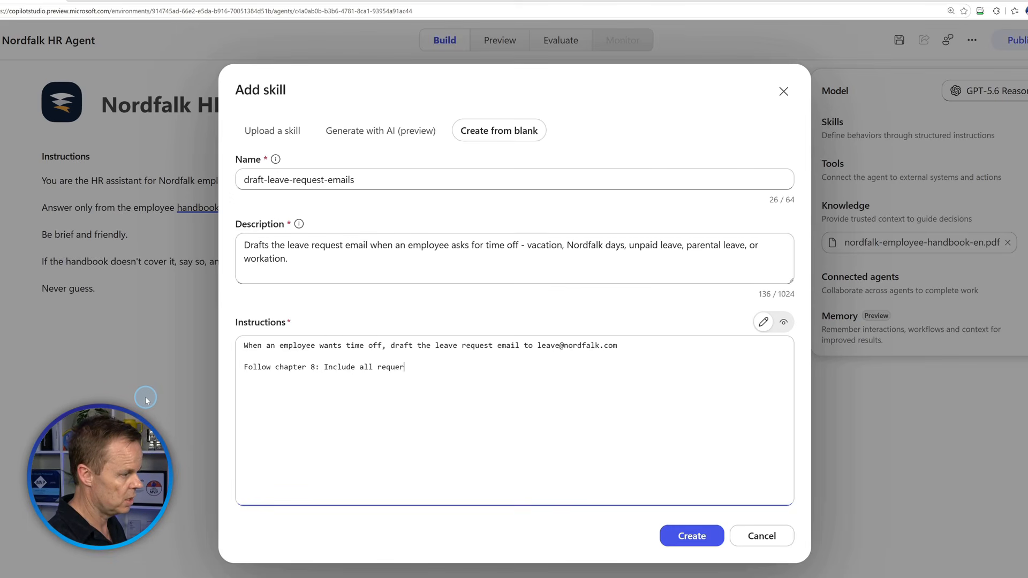
text(e)
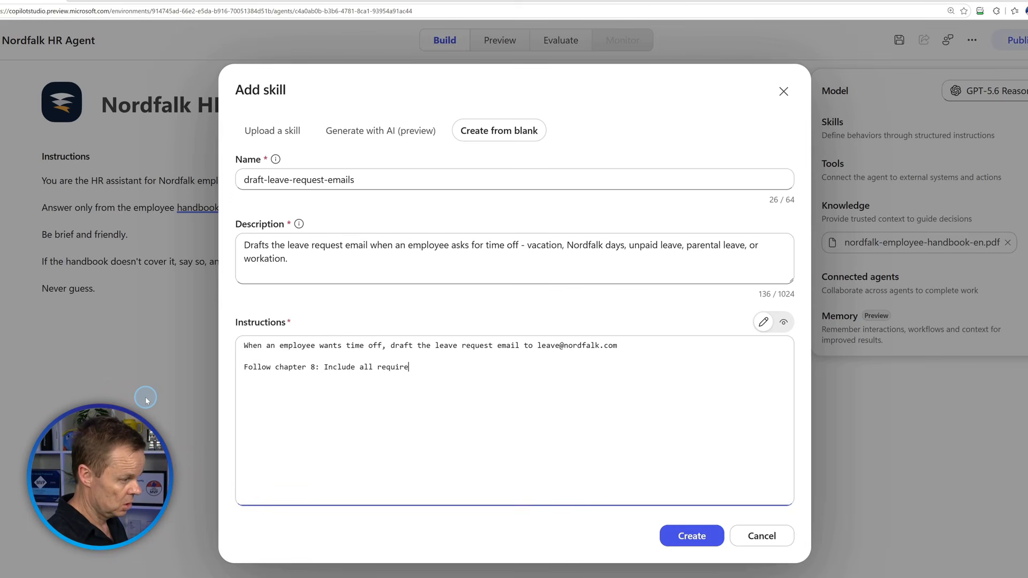
text(d fields.)
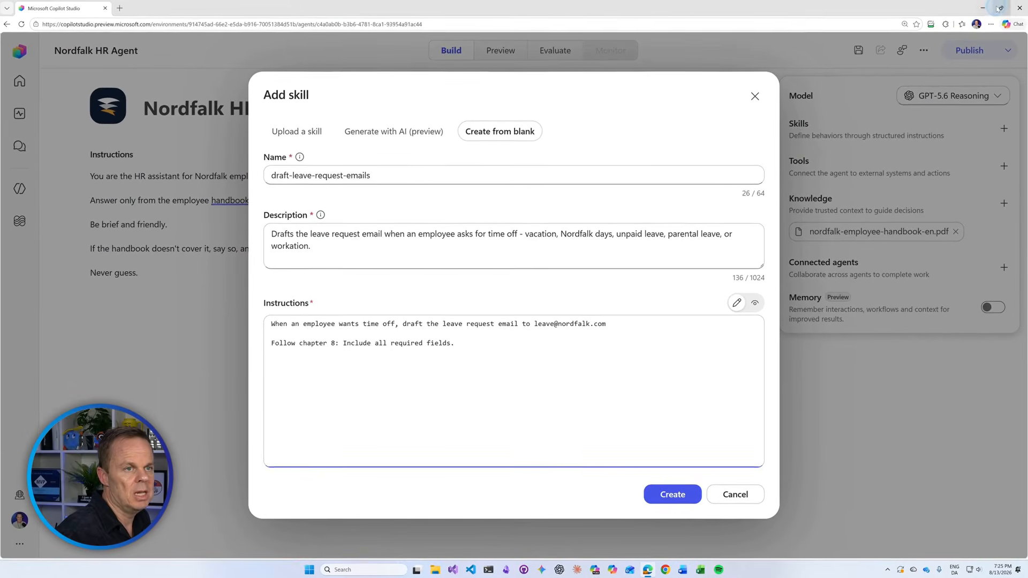
Open the employee handbook PDF from the desktop in Edge.
click(982, 7)
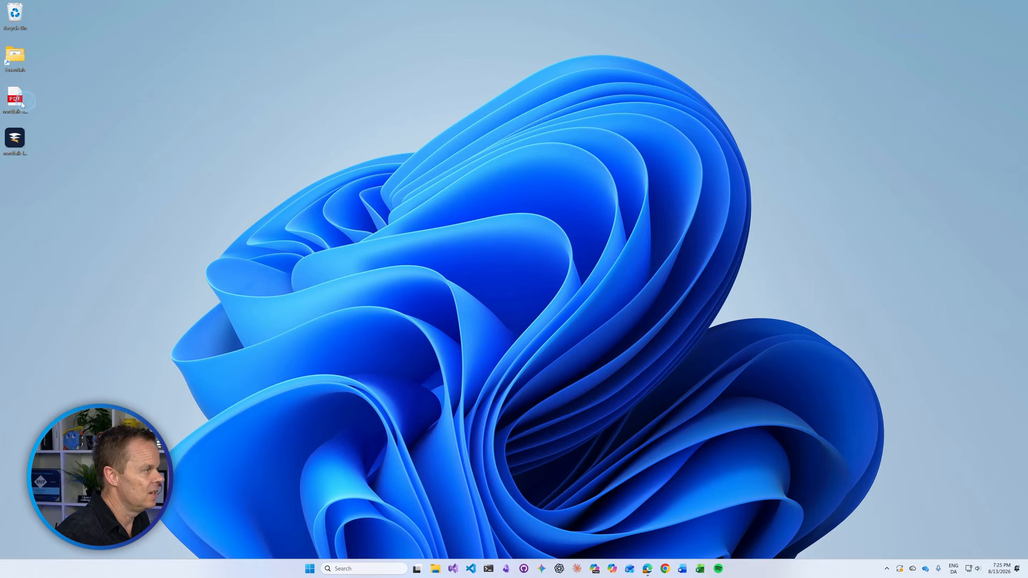
double_click(15, 98)
scroll(285, 270, down, 20)
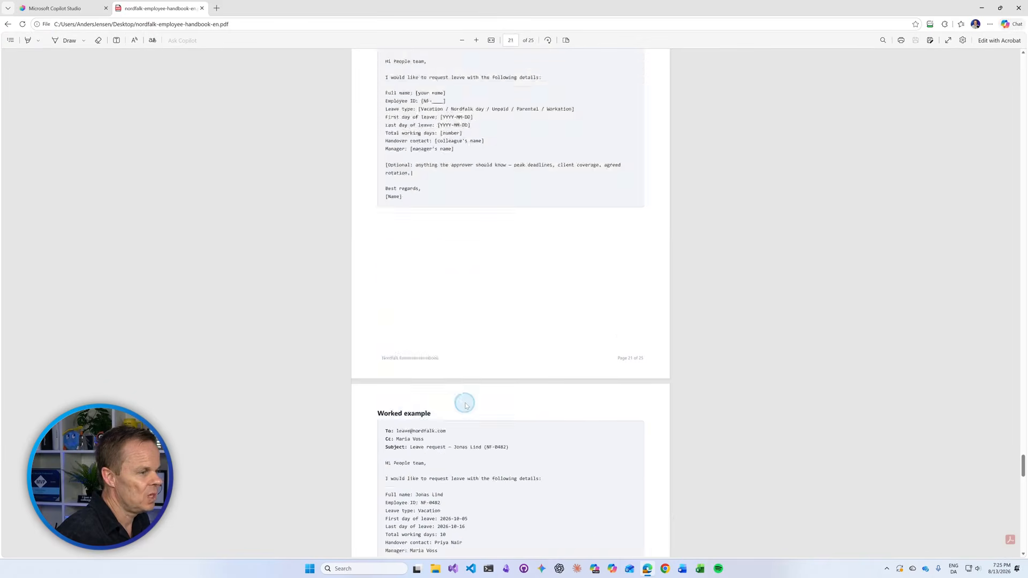
scroll(469, 407, up, 15)
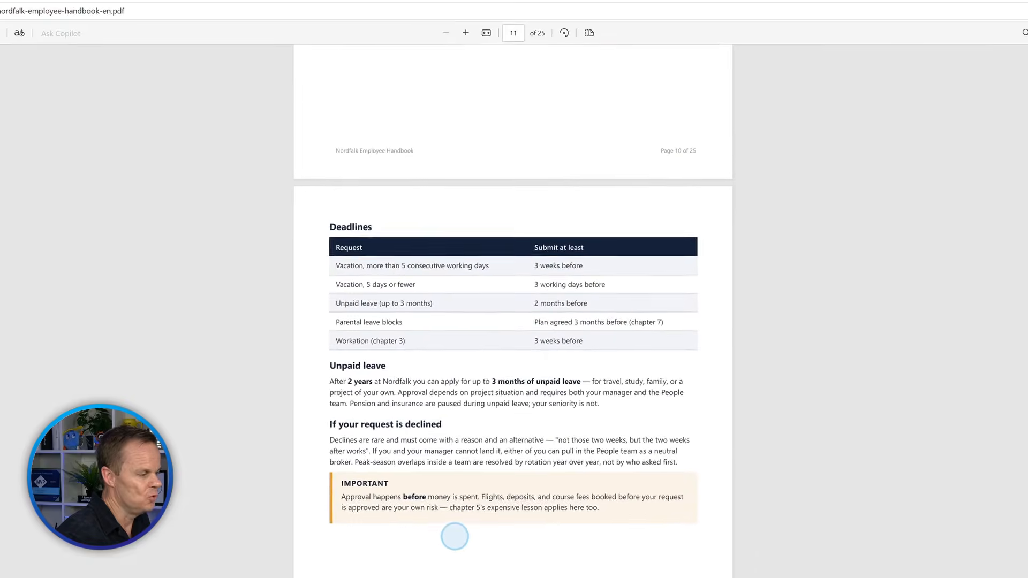
Scroll to Appendix A's leave request template on page 21, glancing at page 22's worked example.
scroll(449, 439, up, 15)
scroll(449, 428, down, 5)
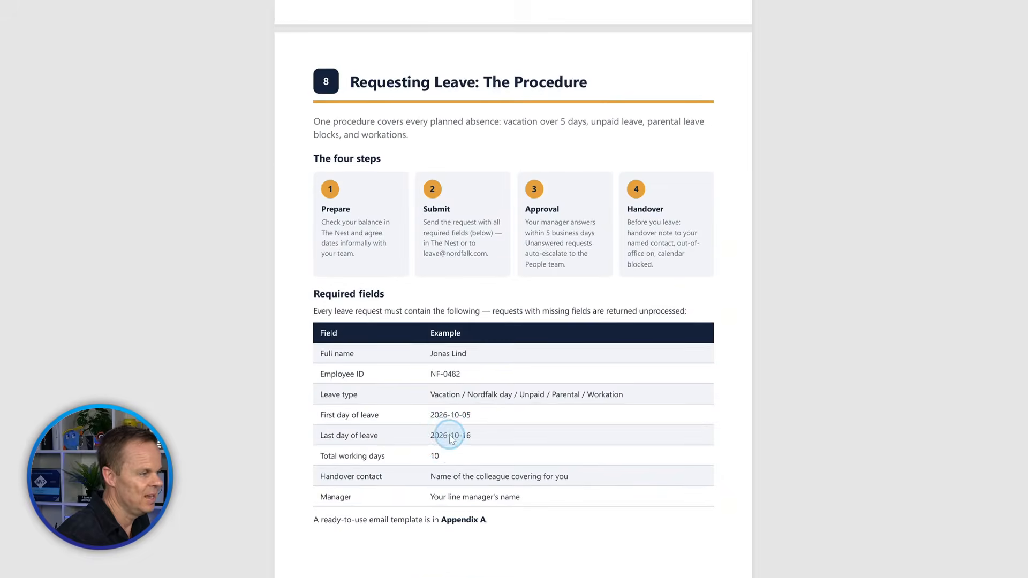
scroll(449, 426, down, 1)
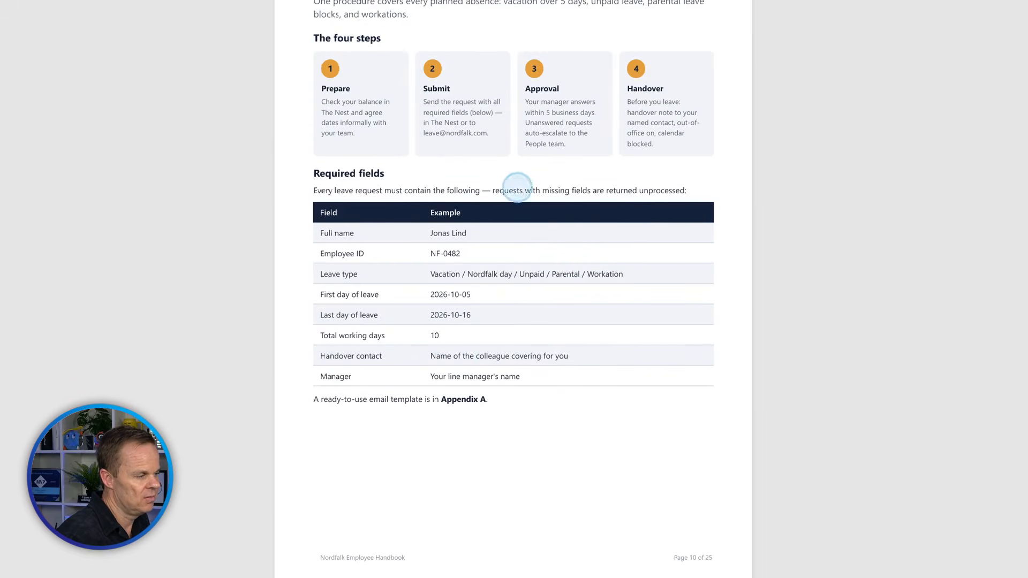
scroll(547, 557, down, 1)
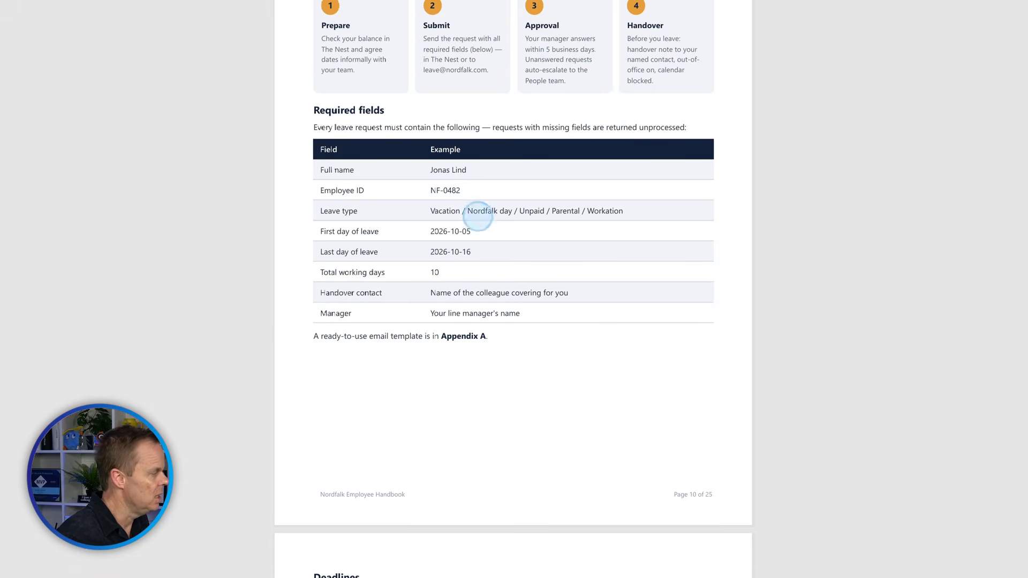
scroll(453, 298, down, 20)
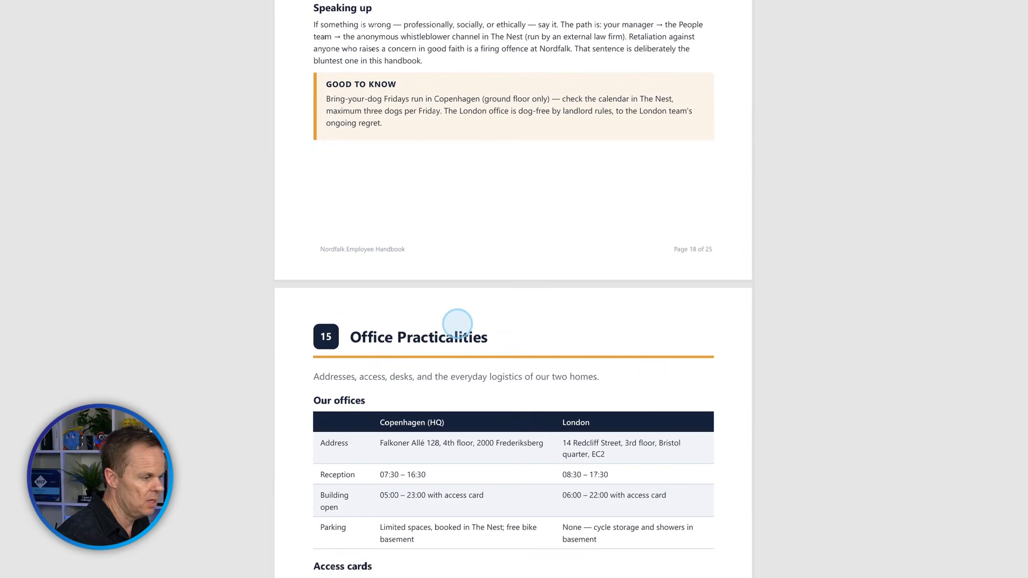
scroll(457, 324, down, 20)
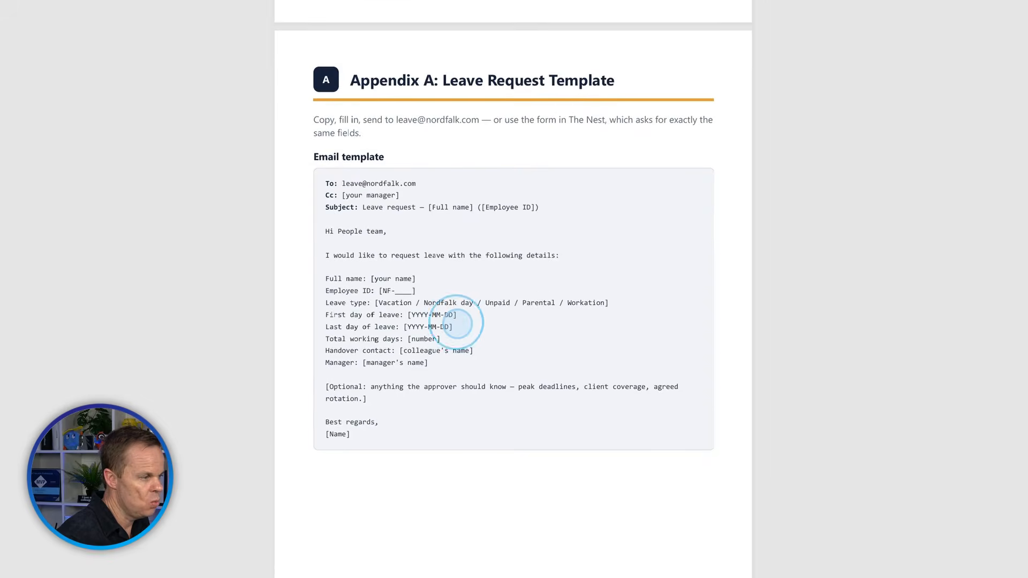
scroll(457, 324, down, 3)
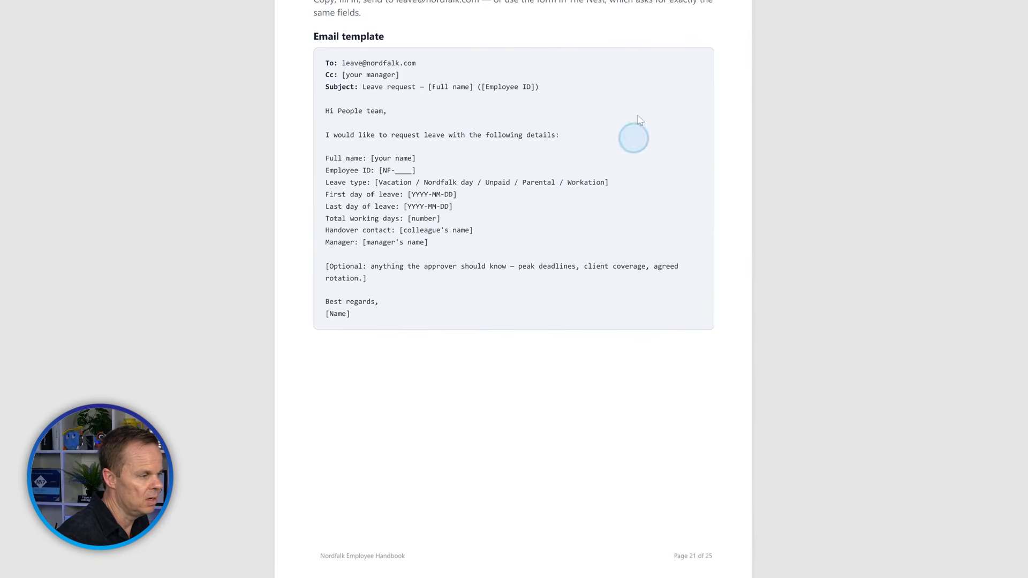
scroll(474, 101, up, 5)
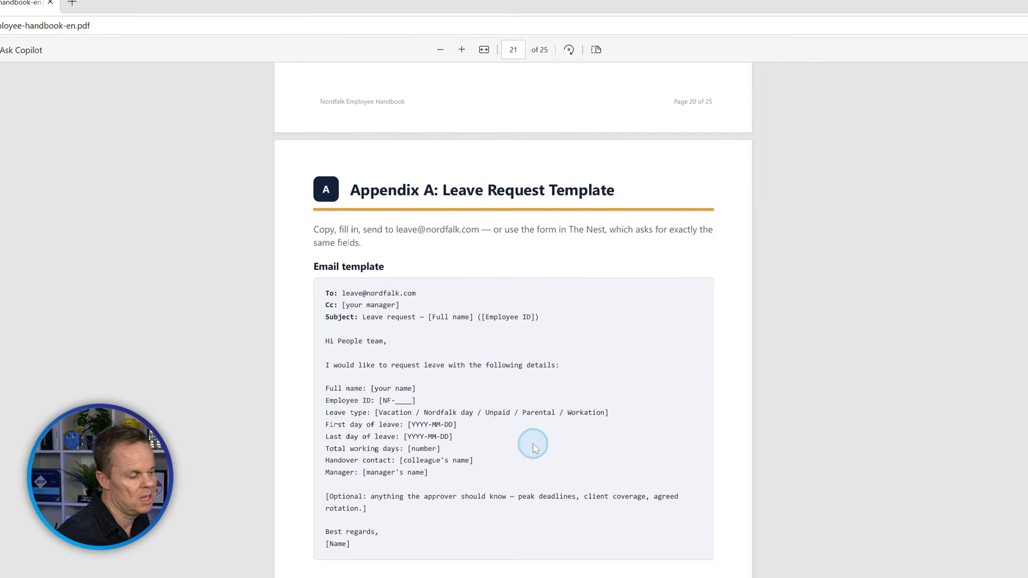
scroll(534, 447, down, 6)
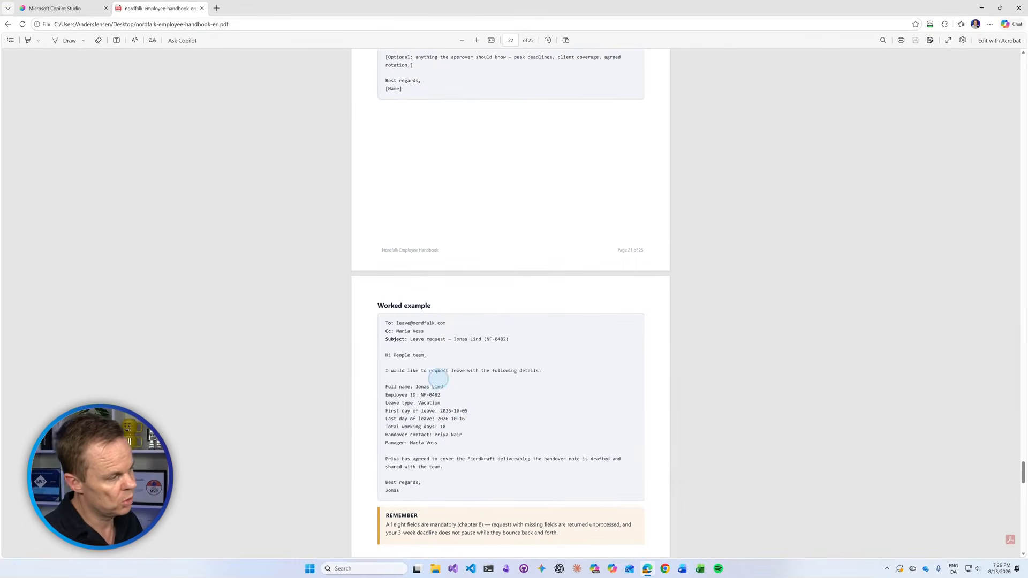
scroll(437, 369, up, 7)
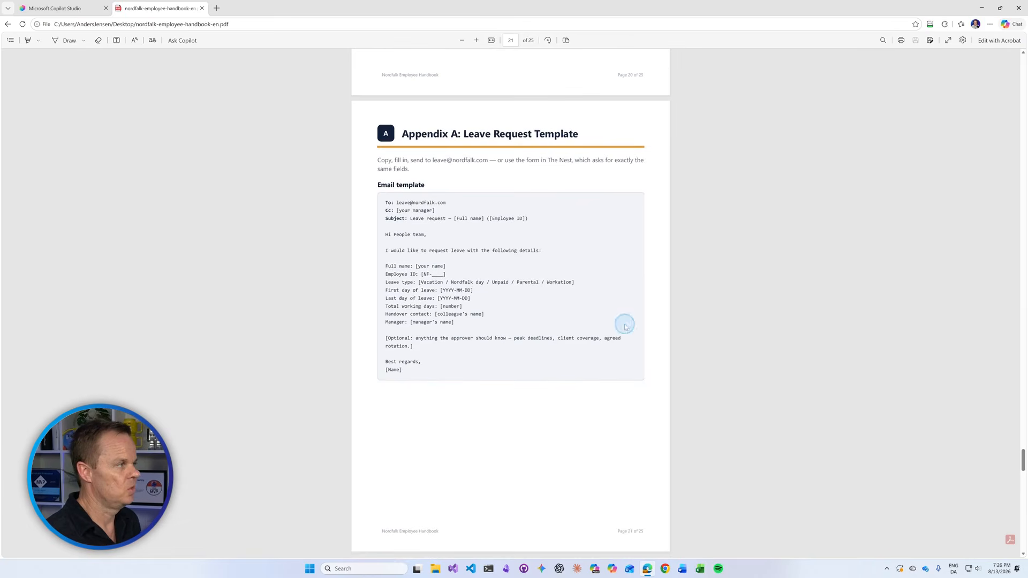
Back in the Add skill form, review the instructions and create draft-leave-request-emails.
click(202, 8)
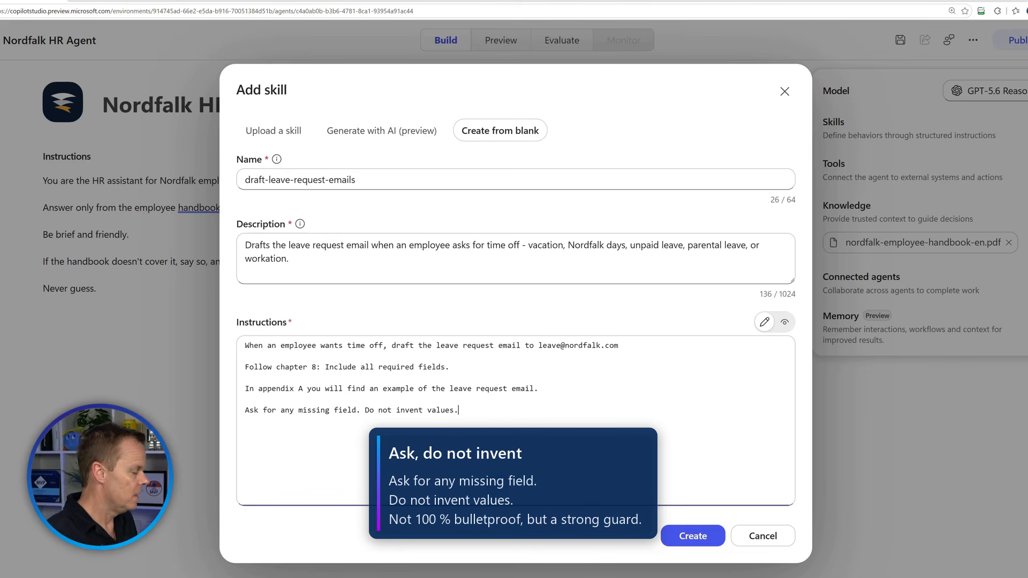
click(496, 484)
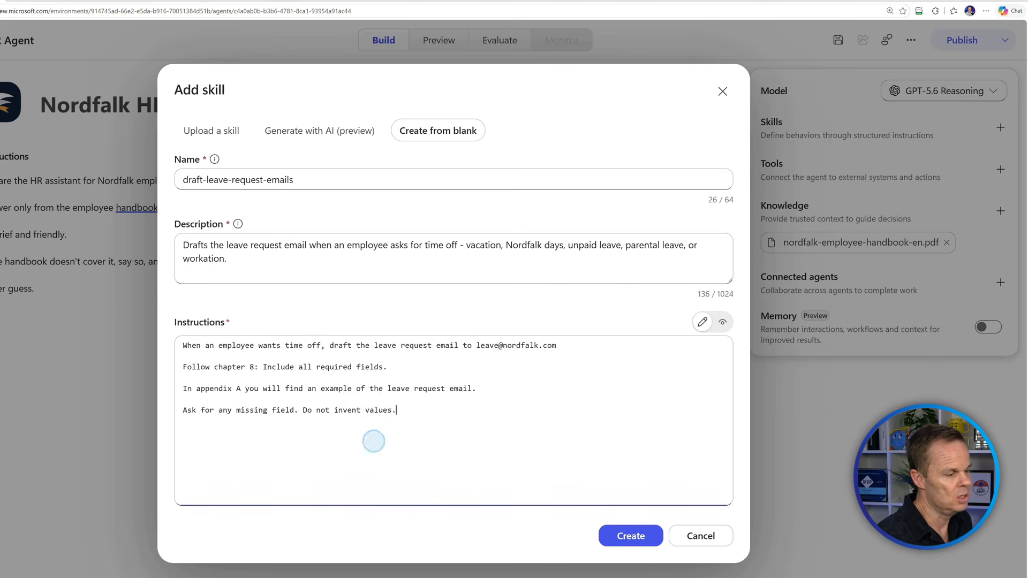
click(632, 536)
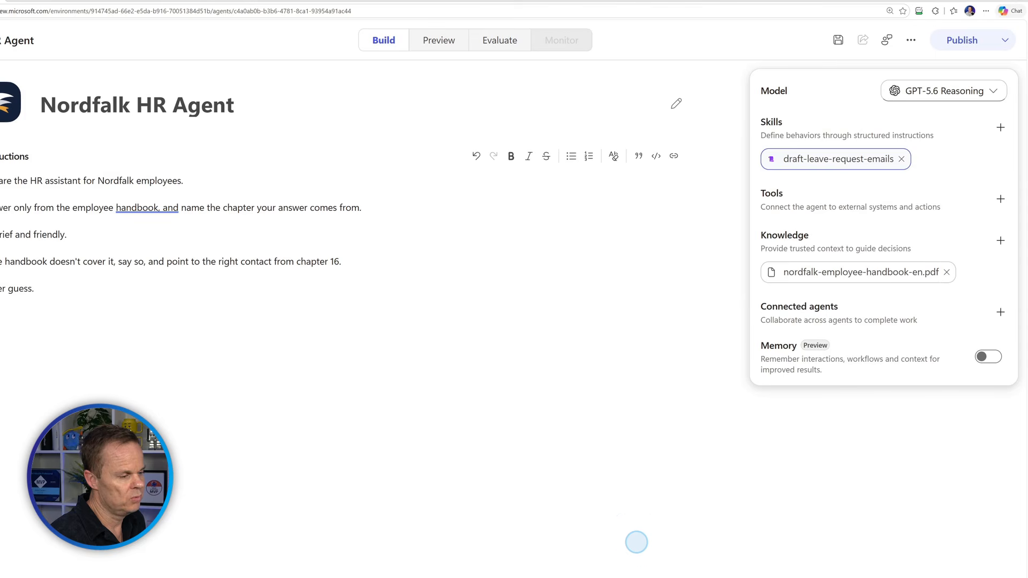
Switch the Nordfalk HR Agent page to its Preview chat.
mouse_move(861, 162)
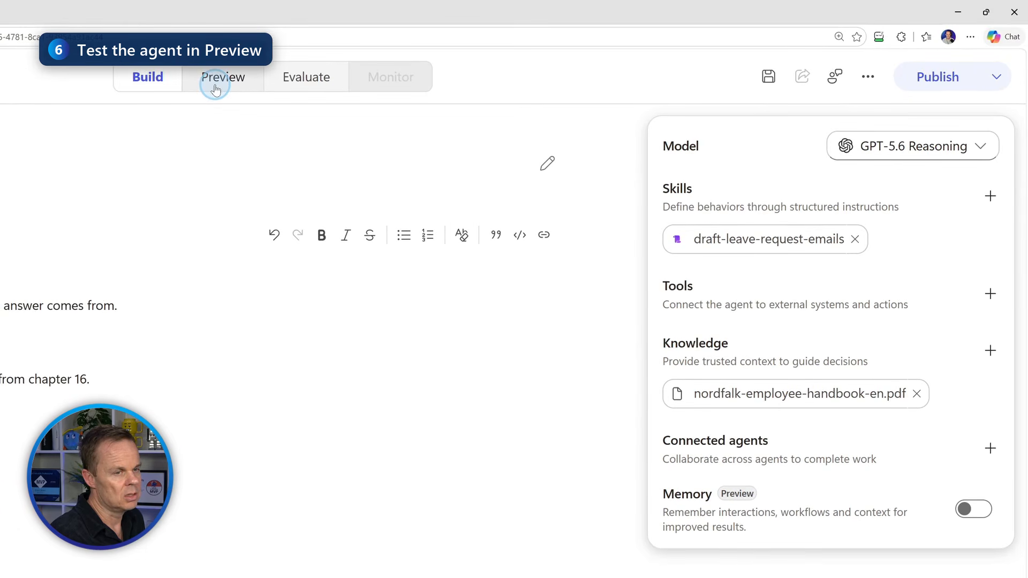
click(215, 88)
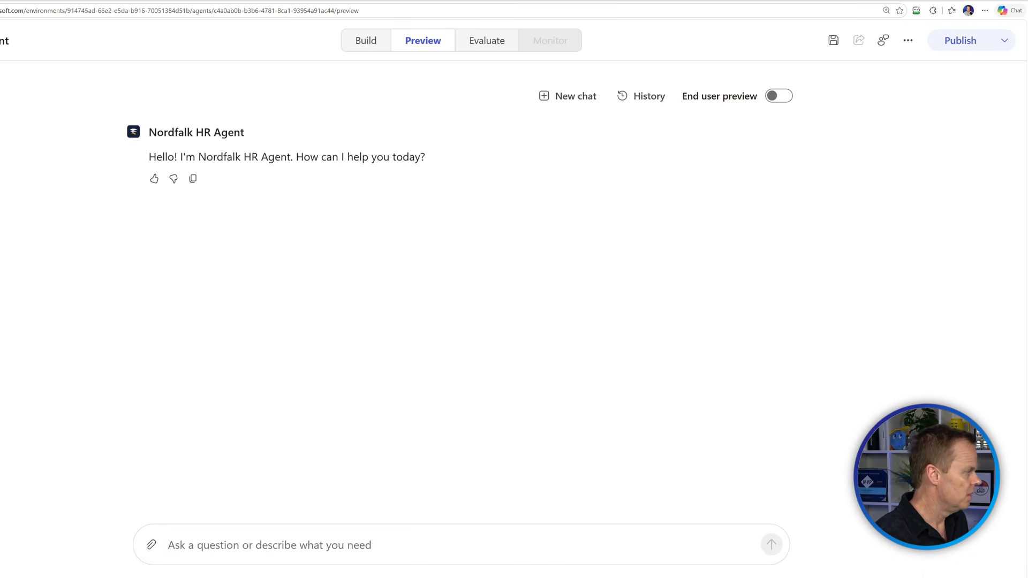
Ask the agent 'How many vacation days do I get?'.
click(180, 545)
text(How many vacation days do I g)
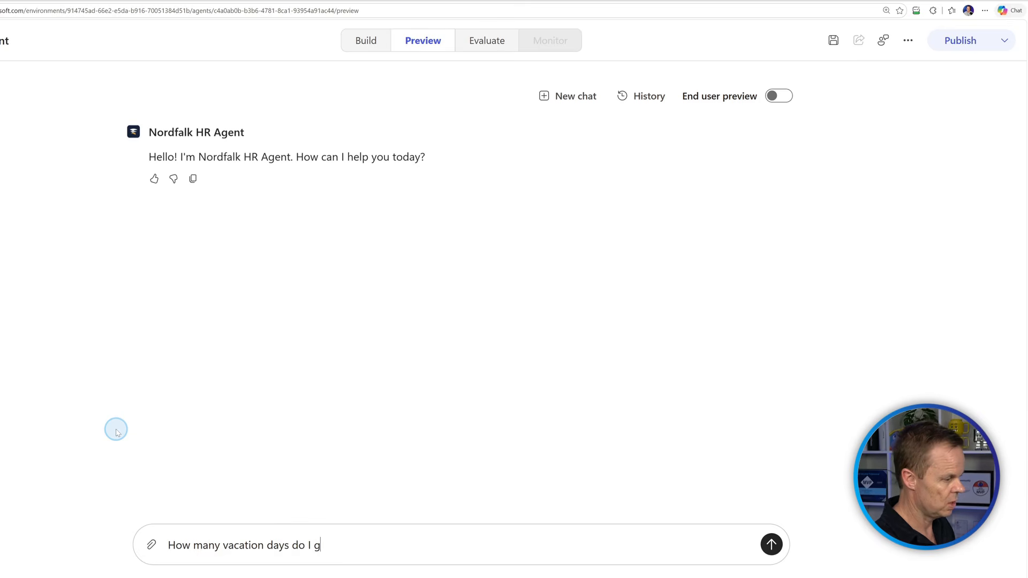
text(et?)
key(Return)
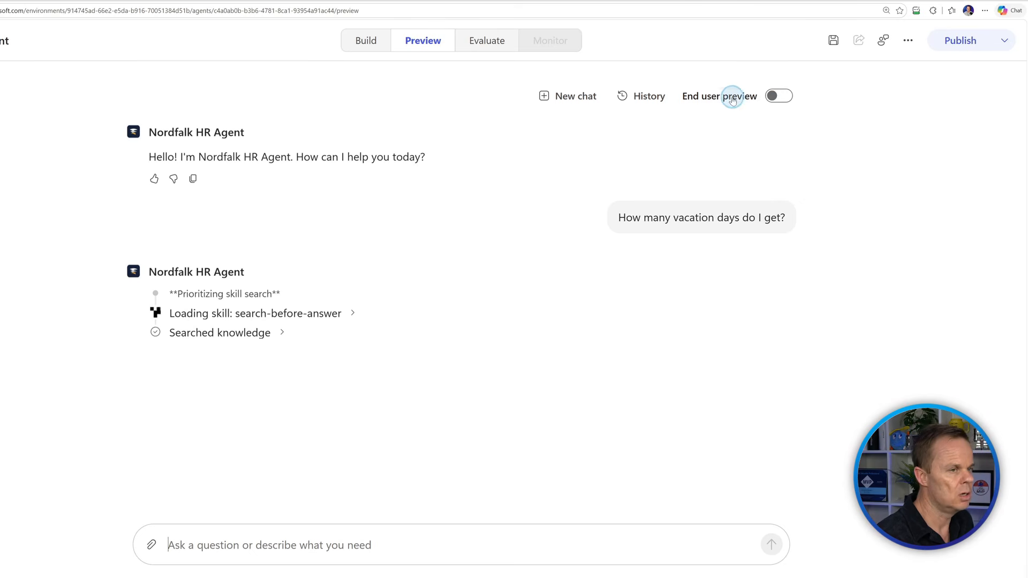
View the 30-paid-days answer in End user preview and back, then minimize the browser.
click(775, 98)
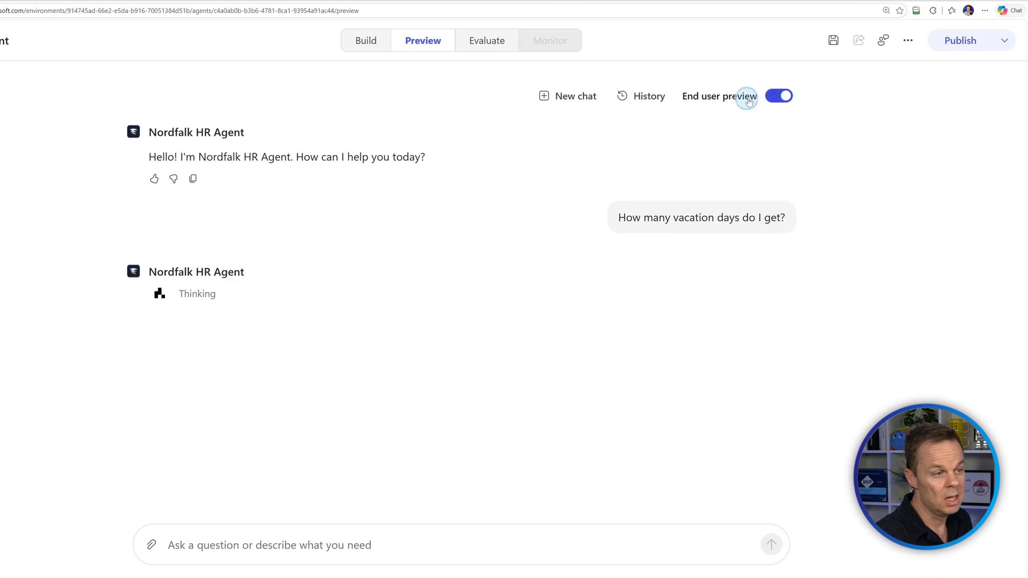
click(779, 101)
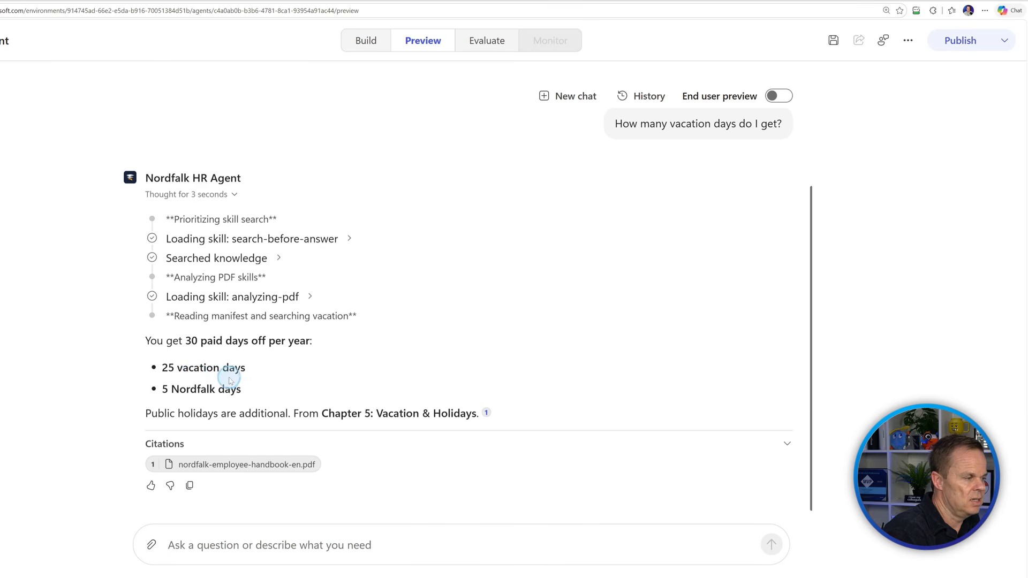
click(180, 378)
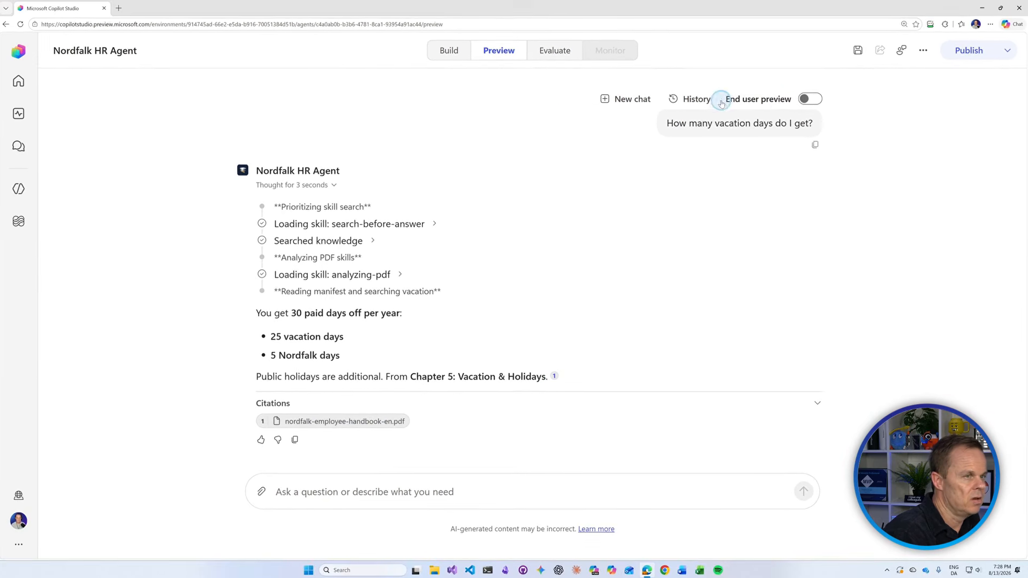
click(982, 8)
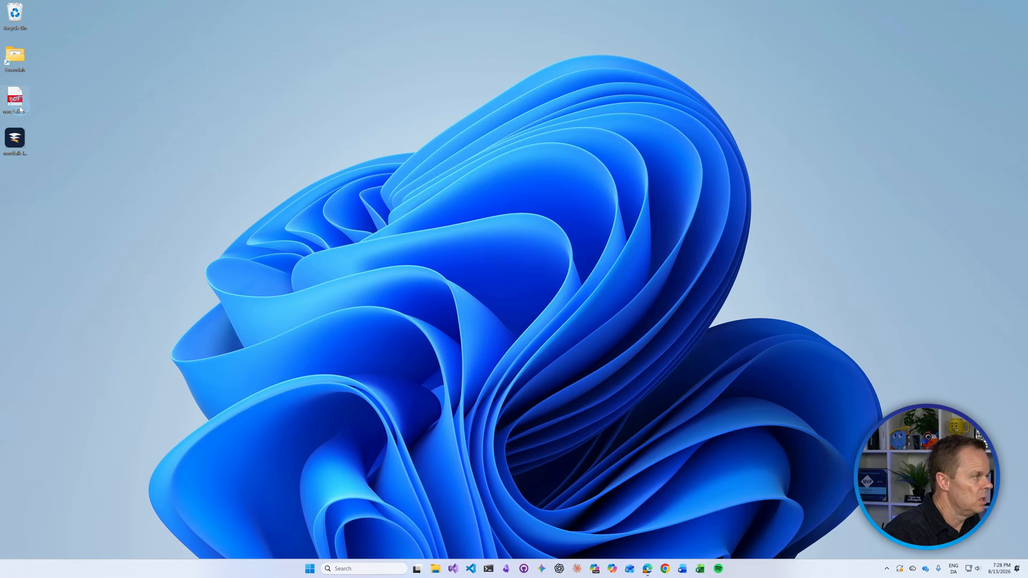
Confirm handbook chapter 5 gives 30 vacation days, then close the PDF and start a new chat.
double_click(16, 102)
scroll(391, 236, up, 15)
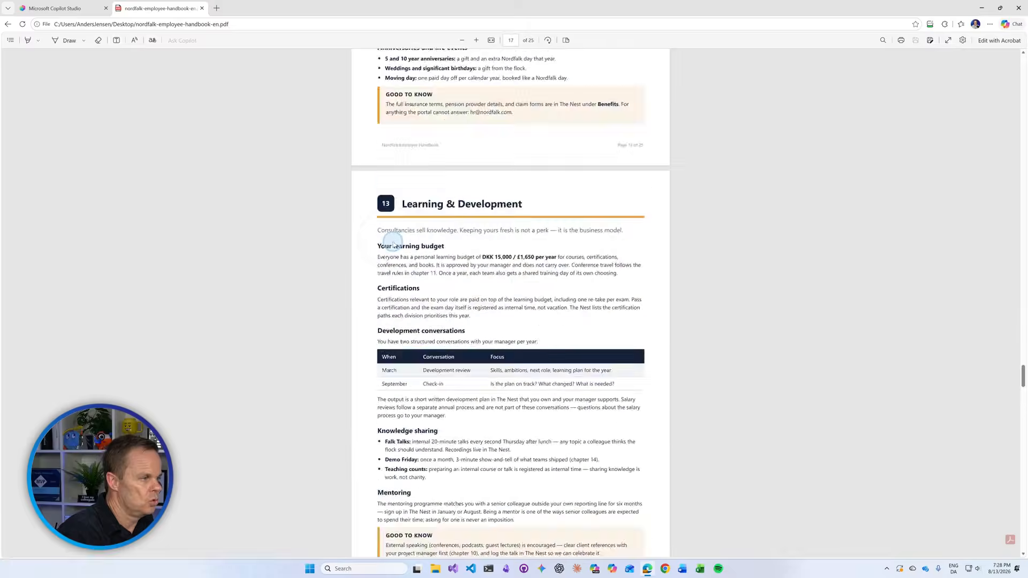
scroll(394, 244, up, 20)
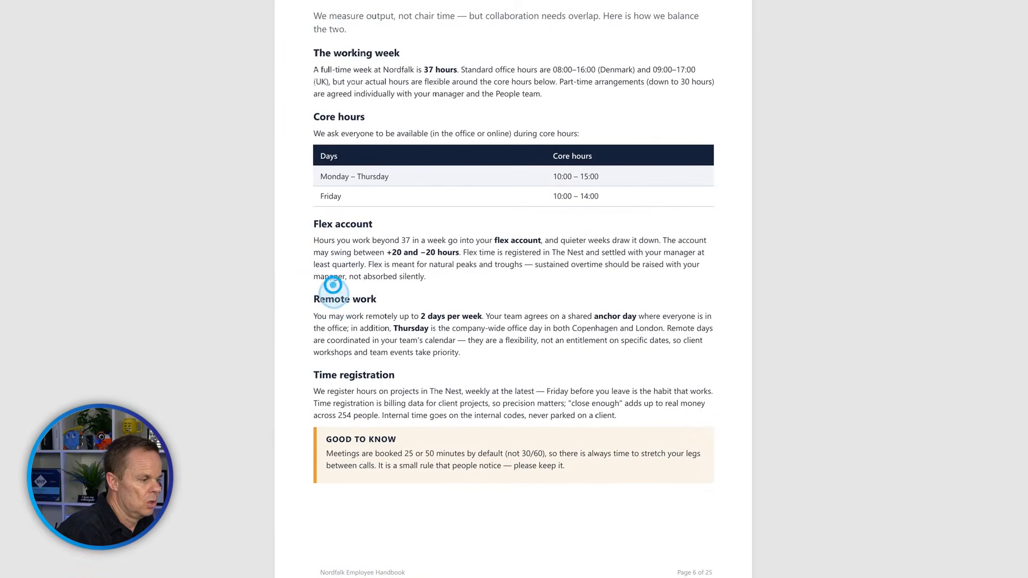
scroll(333, 285, down, 9)
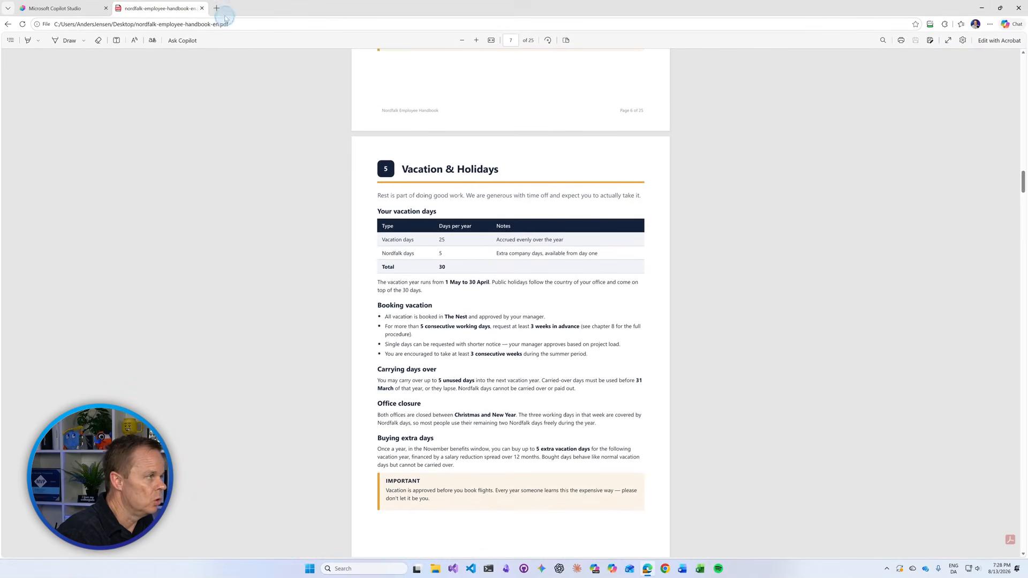
click(202, 8)
click(610, 98)
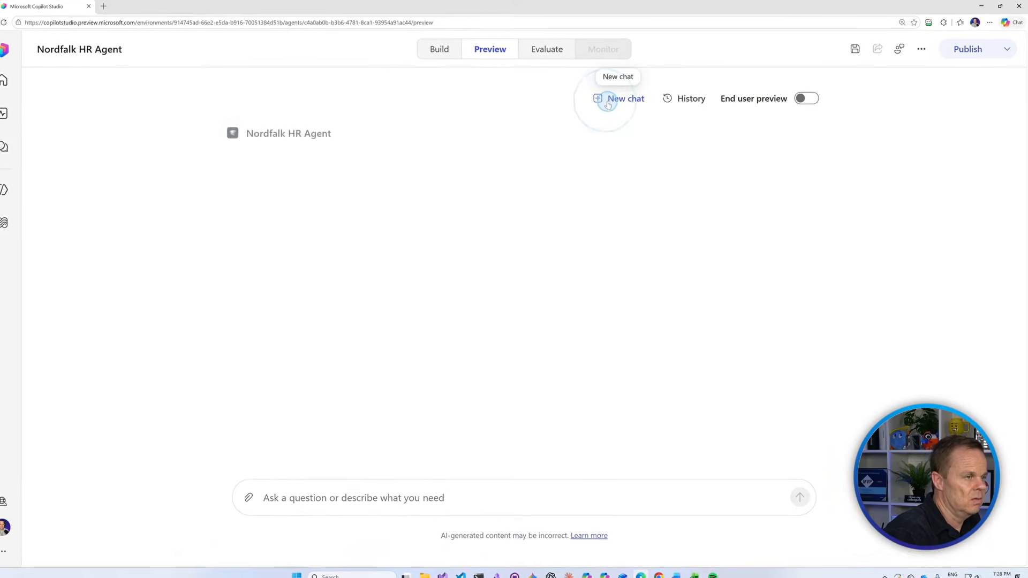
Ask the agent 'What's the bonus structure at Nordfalk?'.
click(303, 498)
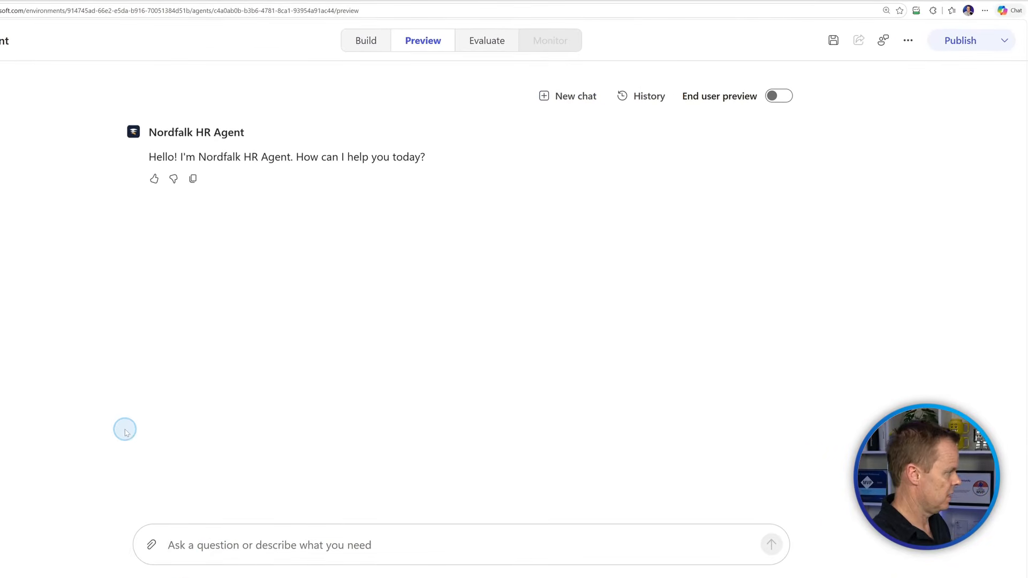
text(What's the bonus structure at Nordfal)
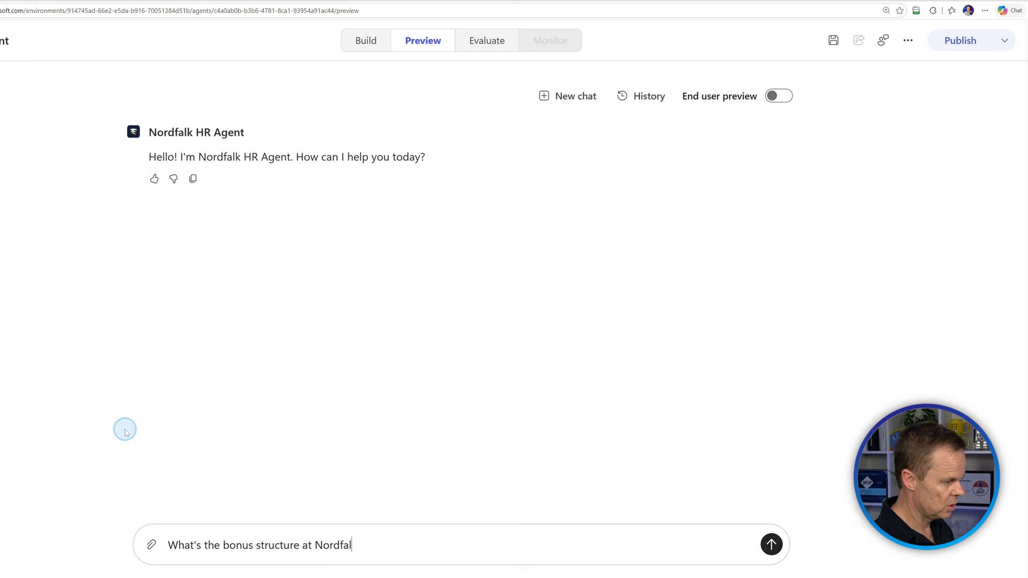
text(k?)
key(Return)
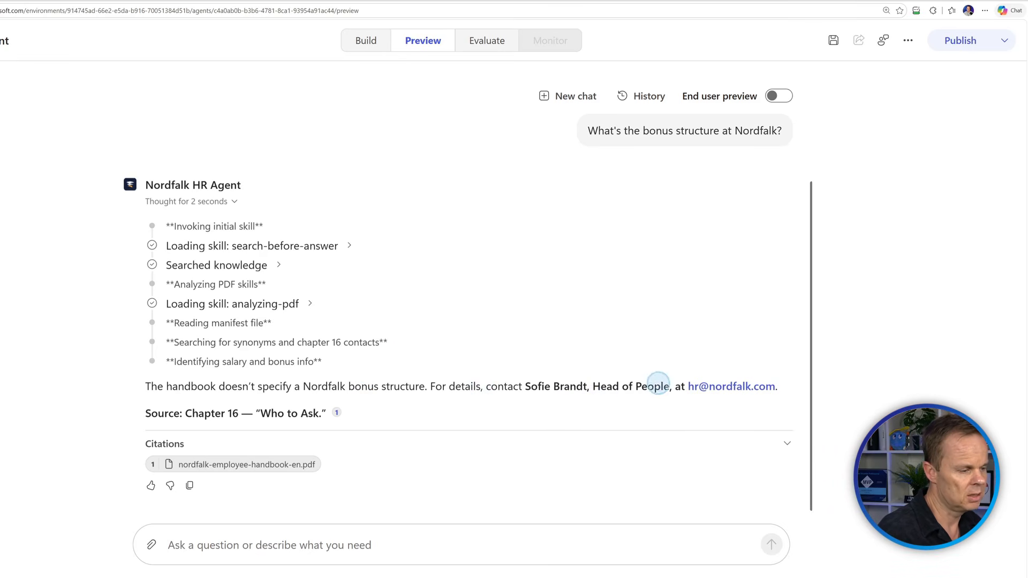
Review the reply referring the question to HR, then start a new chat.
click(739, 396)
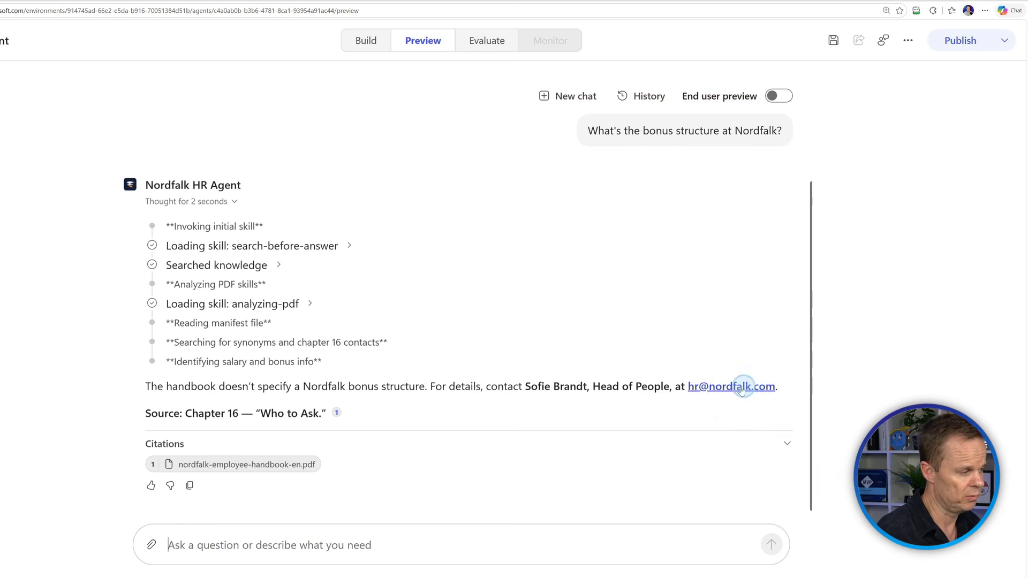
click(742, 409)
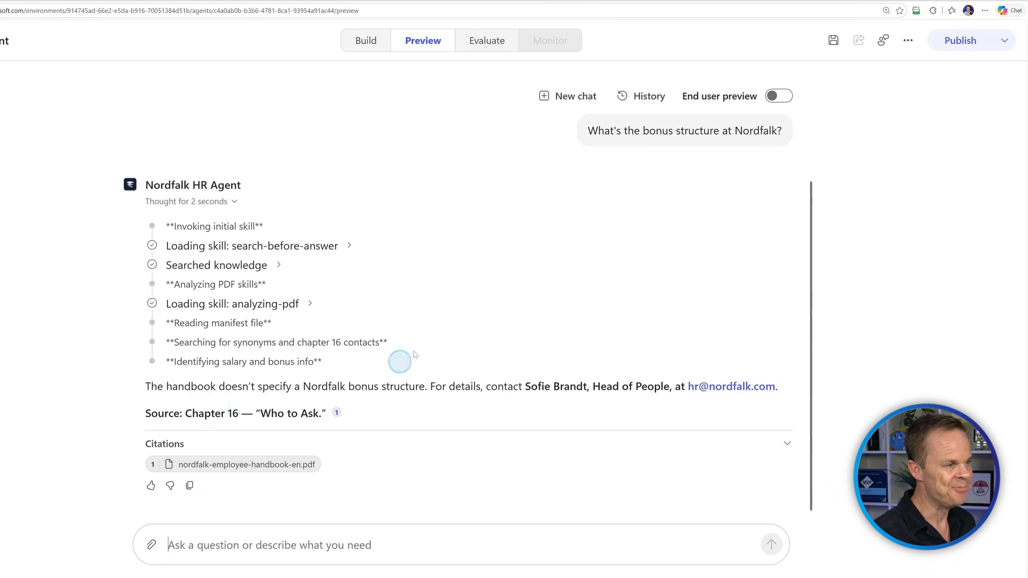
click(561, 99)
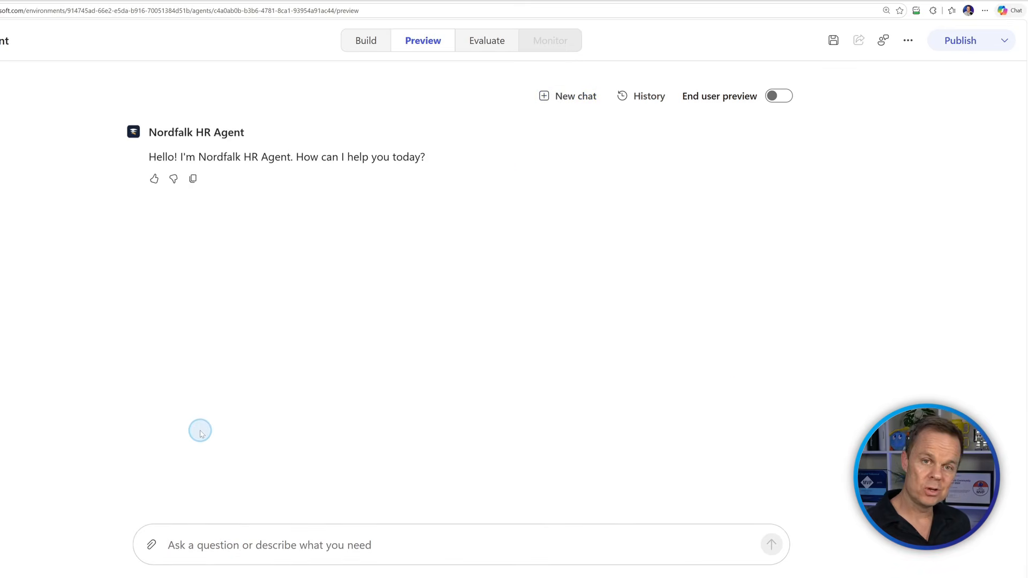
Tell the agent 'I want two weeks off in October'.
text(I wan)
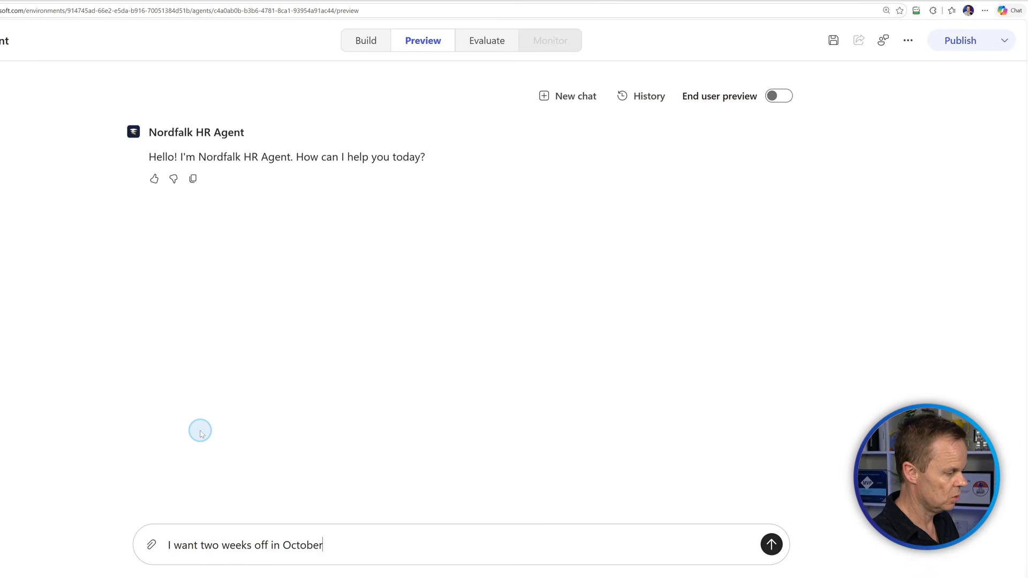
text(t two weeks off in October)
key(Return)
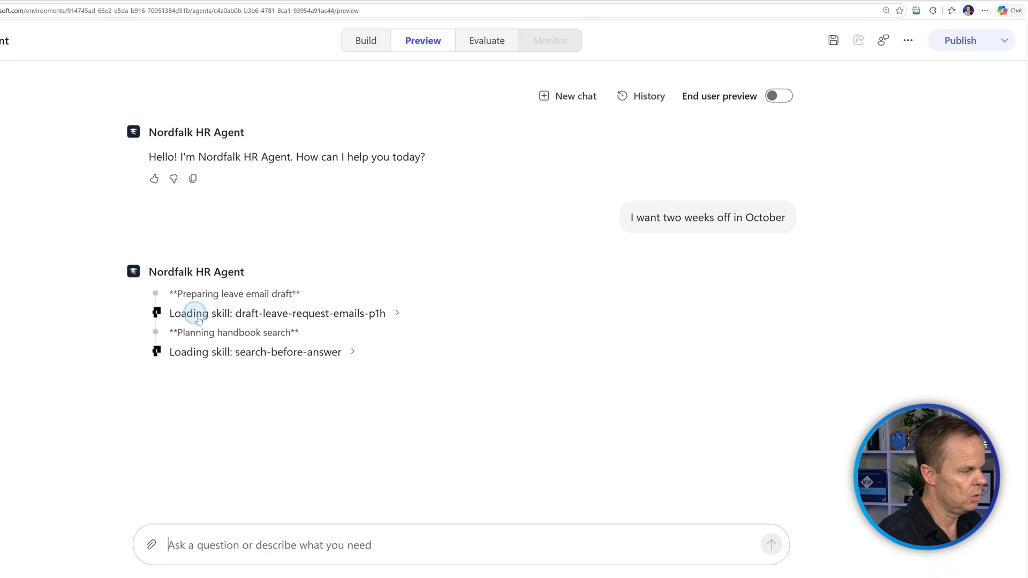
Switch to End user preview and inspect the leave-email skill and search-before-answer step details.
click(774, 97)
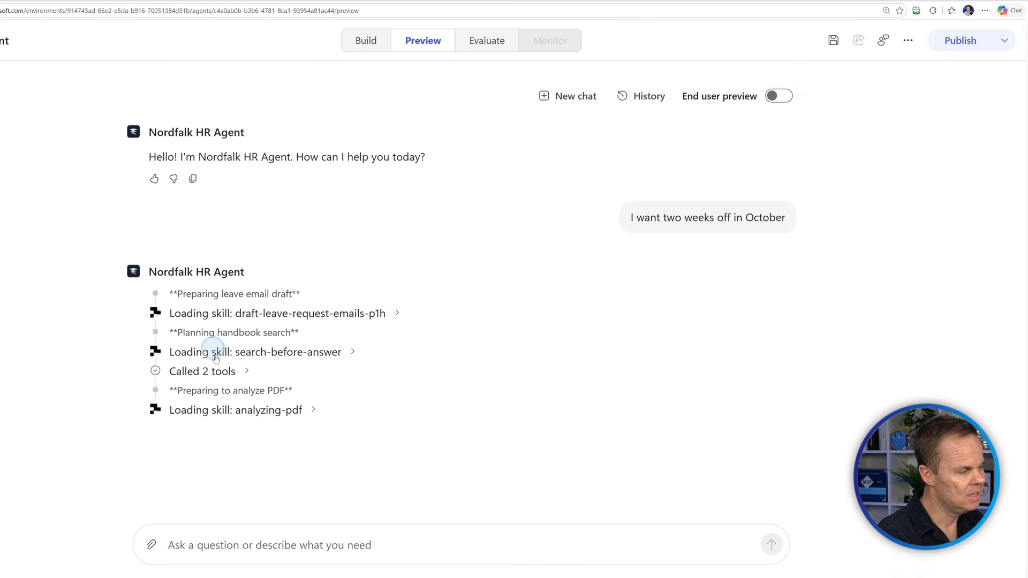
click(397, 313)
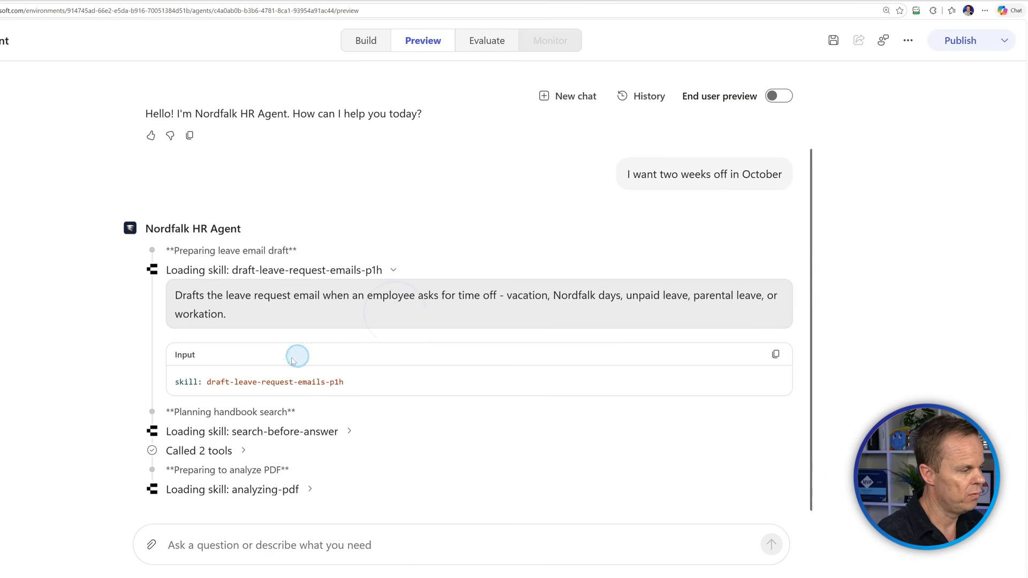
click(395, 269)
click(351, 350)
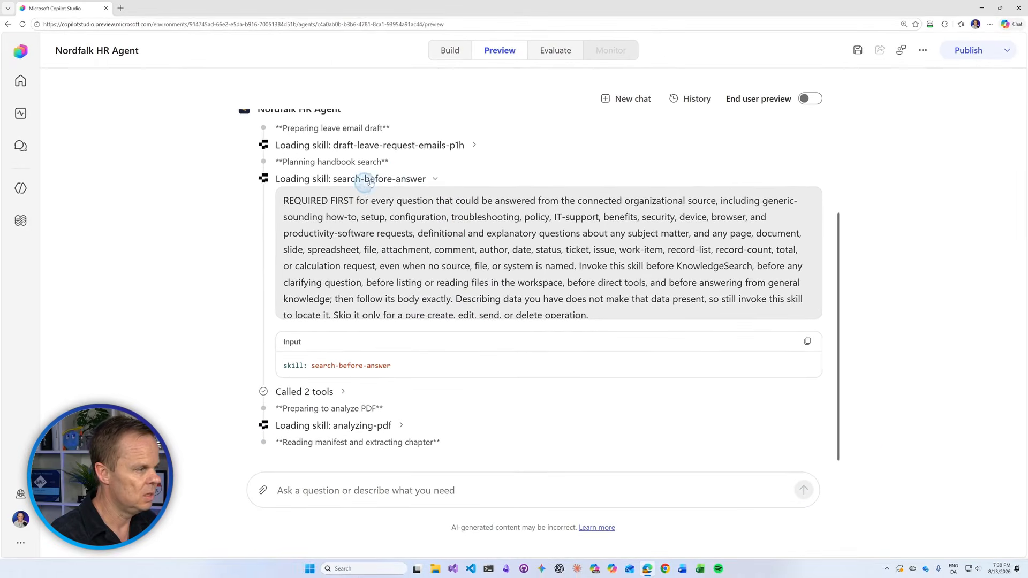
click(432, 173)
click(437, 162)
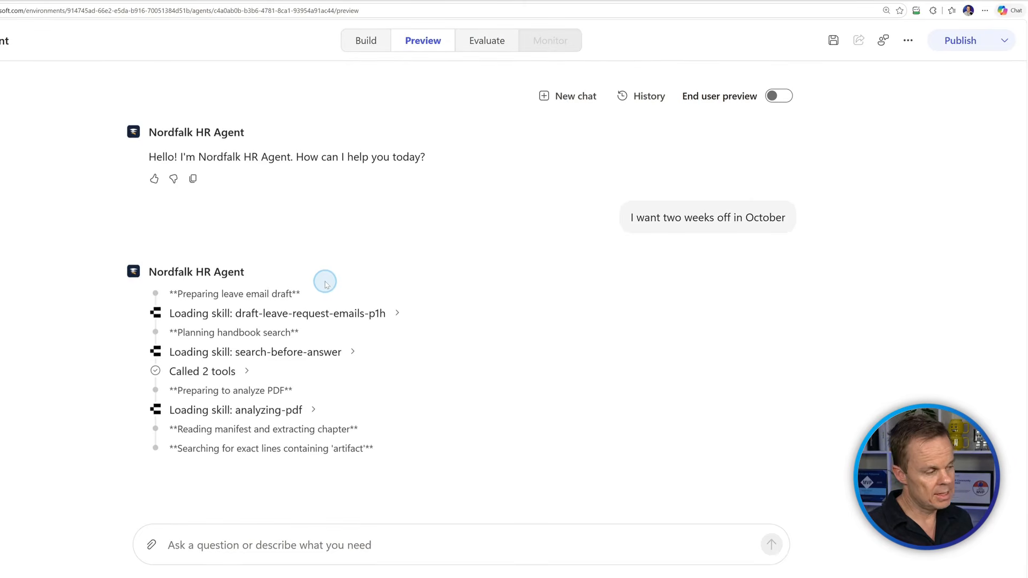
click(325, 282)
click(325, 282)
click(325, 283)
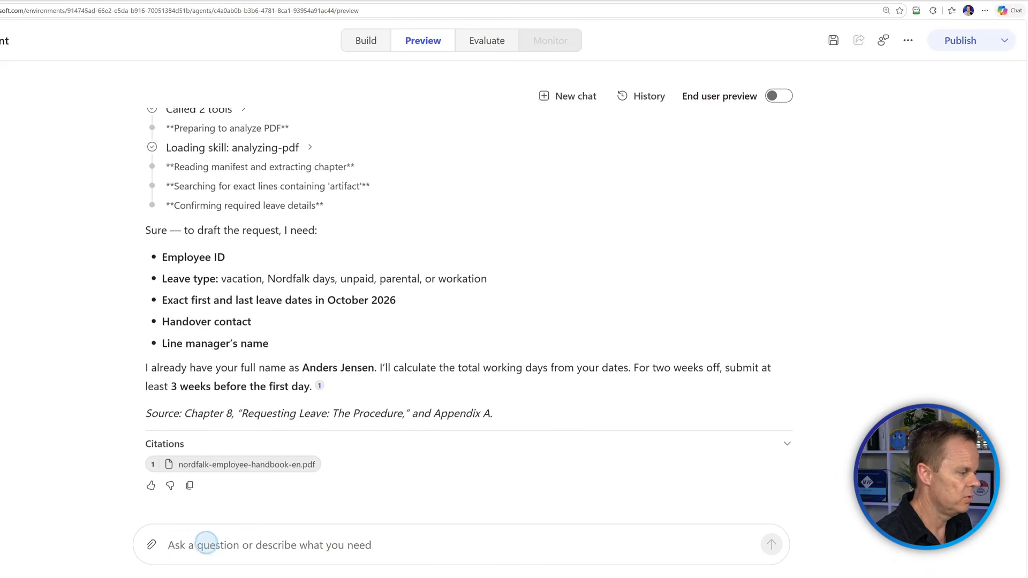
Enter the employee ID, unpaid leave type and dates 2nd October 2026 to 14th October.
click(202, 544)
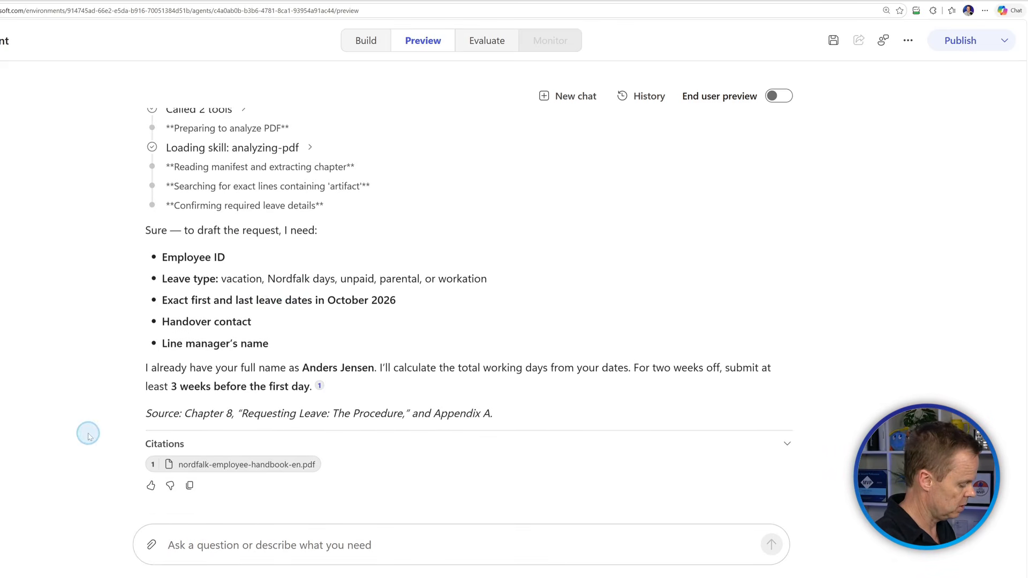
text(NFL)
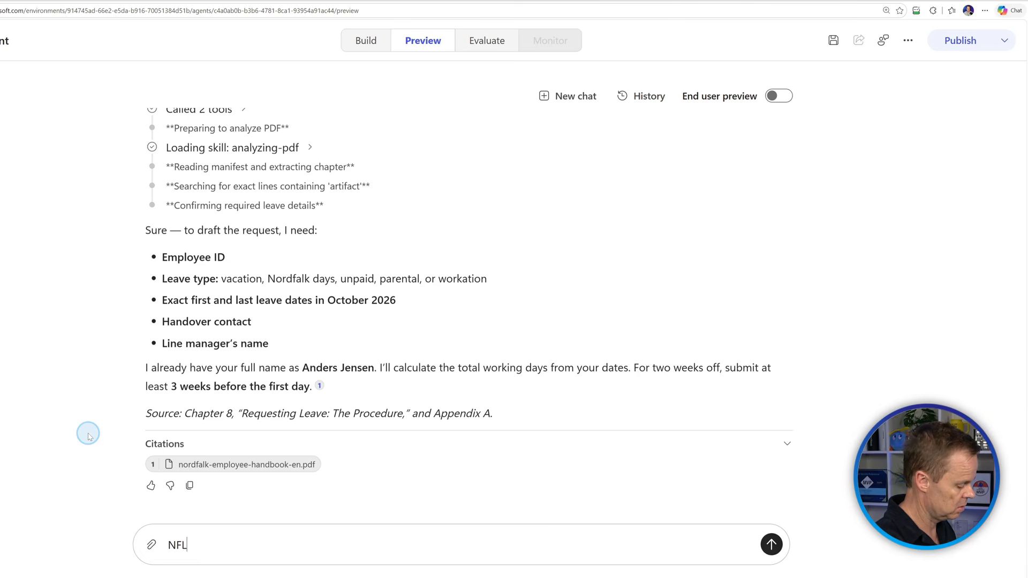
text(K-1234)
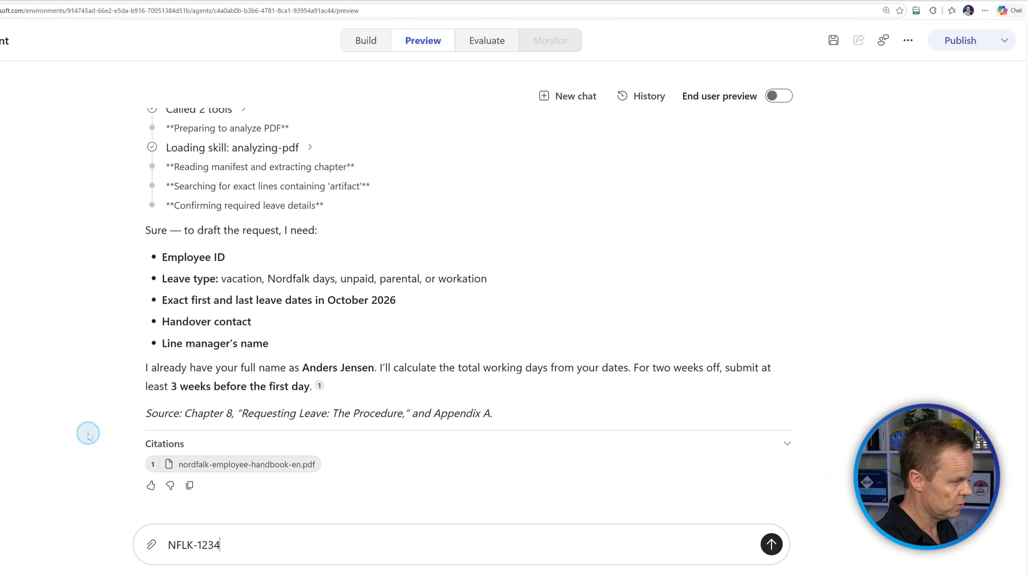
text(,)
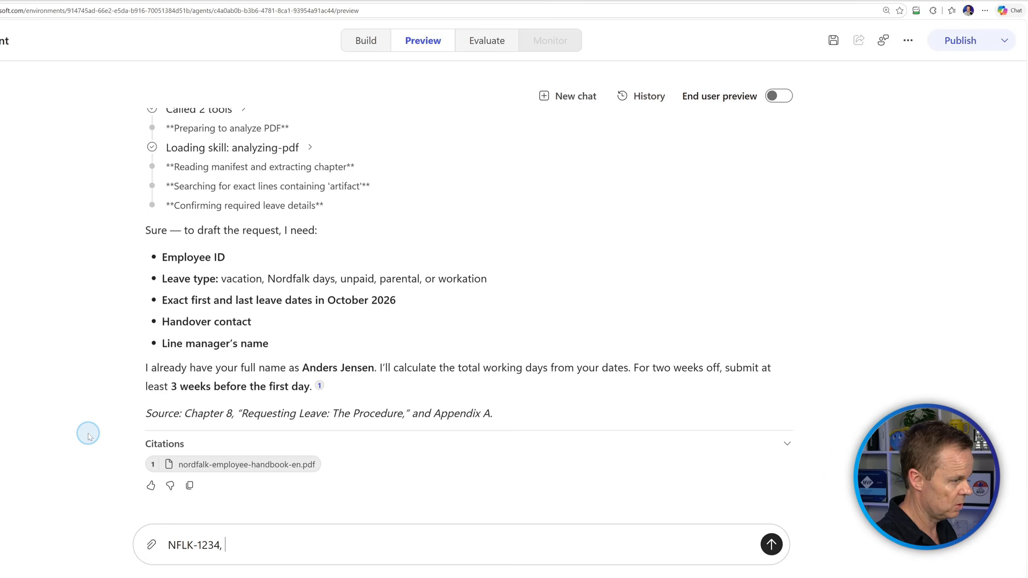
text( un)
key(BackSpace)
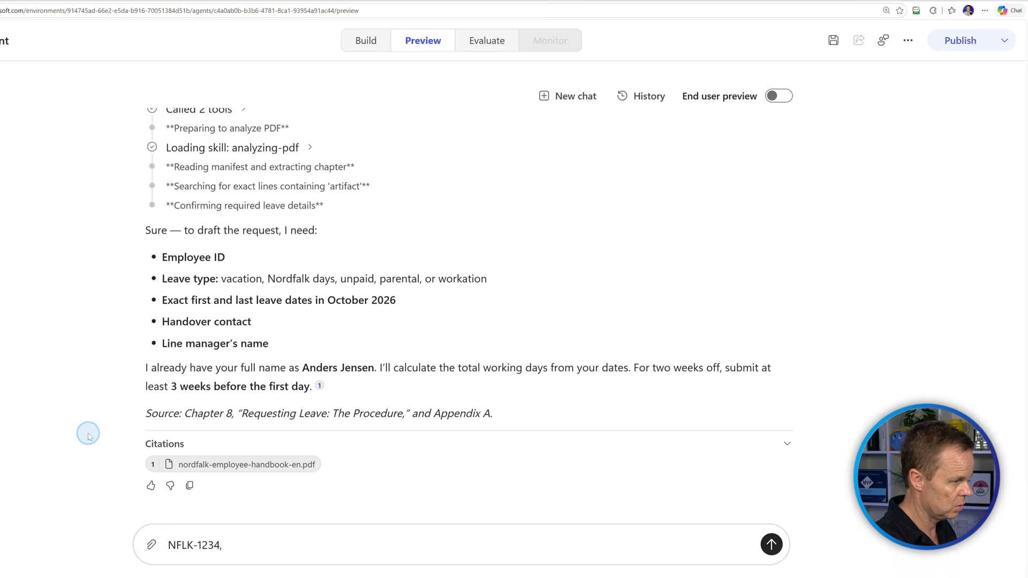
text(unpaid days, )
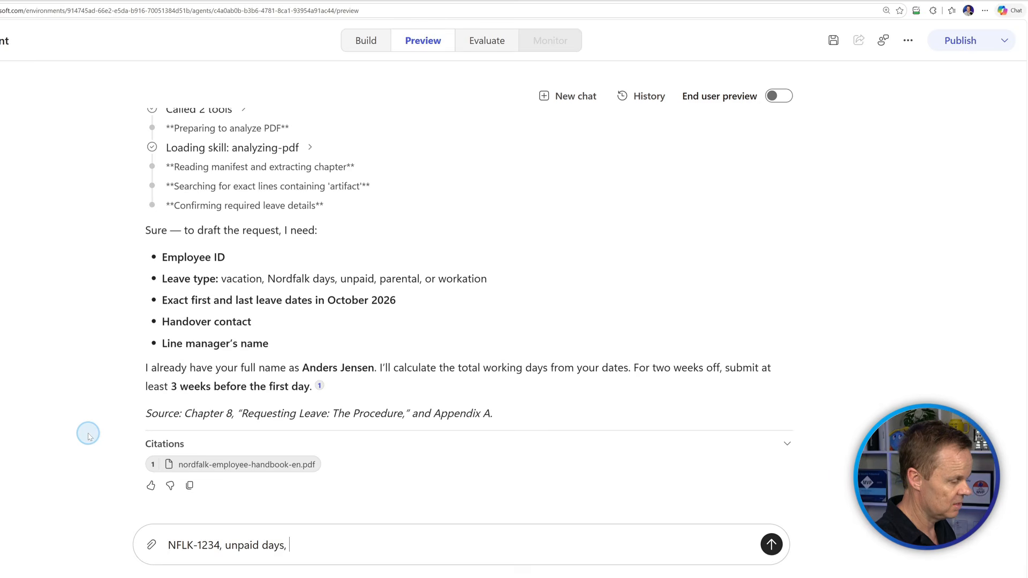
text(2.)
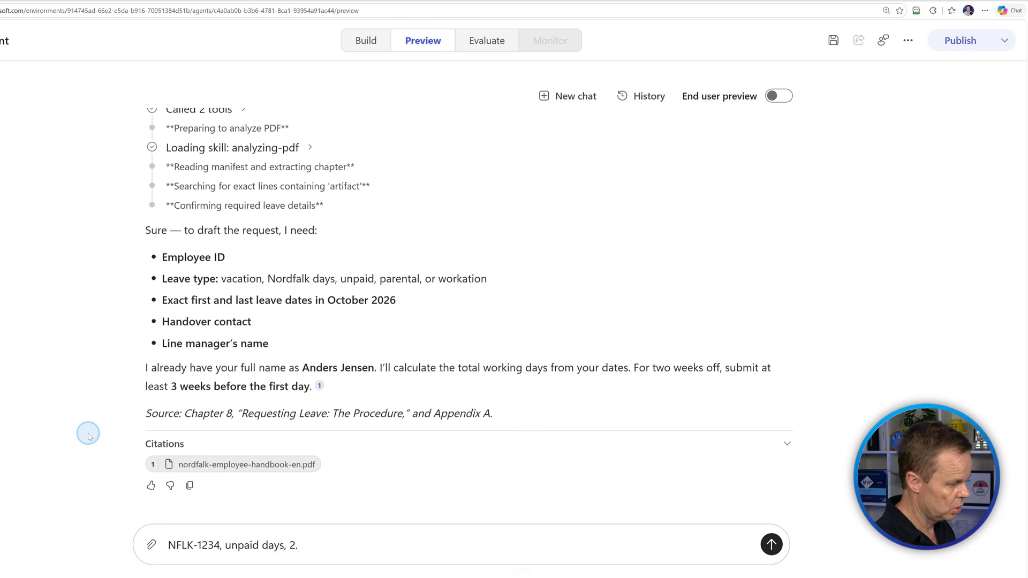
key(BackSpace)
text(snd)
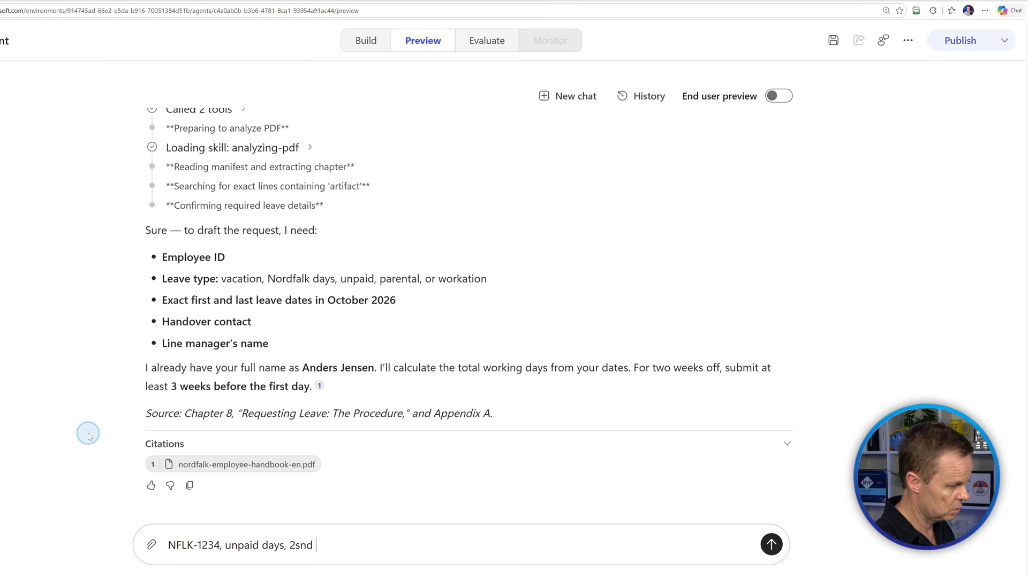
key(BackSpace)
key(BackSpace)
text(nd october)
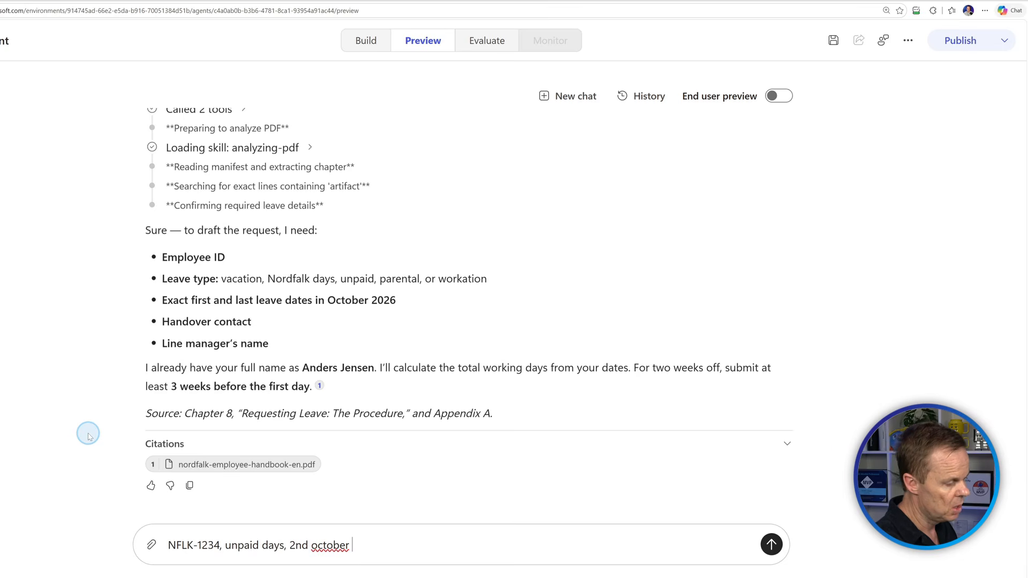
text(2026 to )
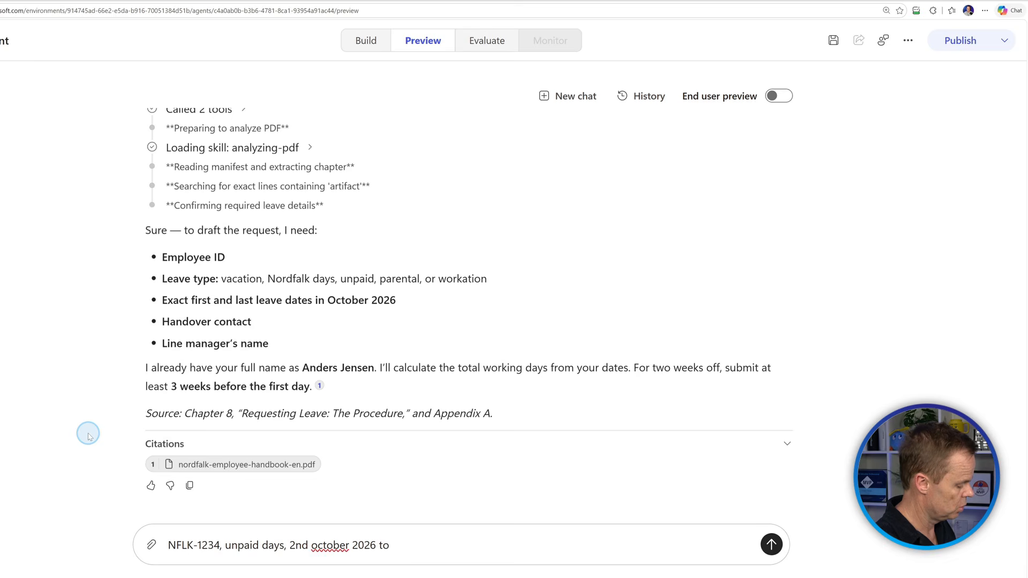
text(14th)
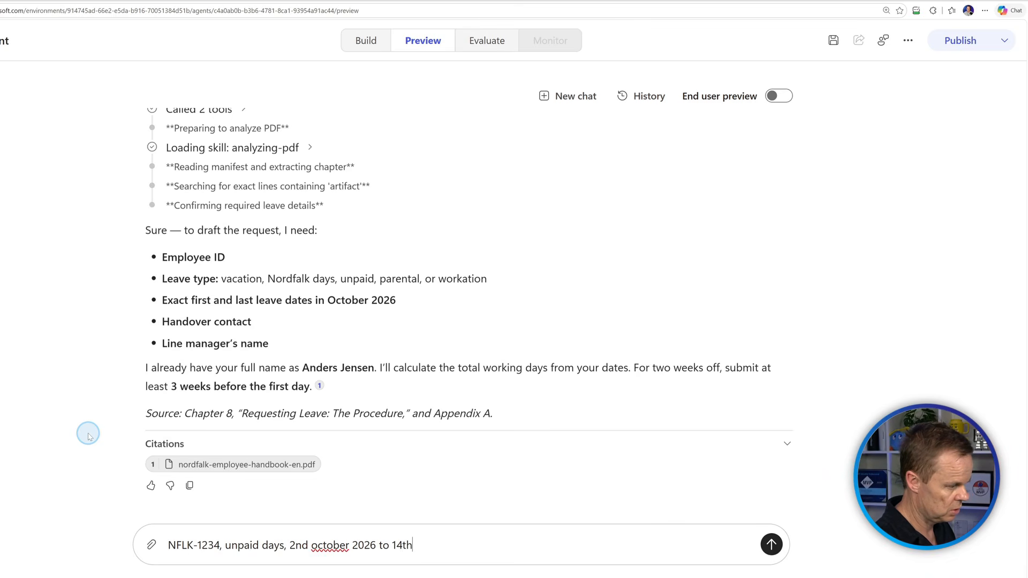
text( of Oc)
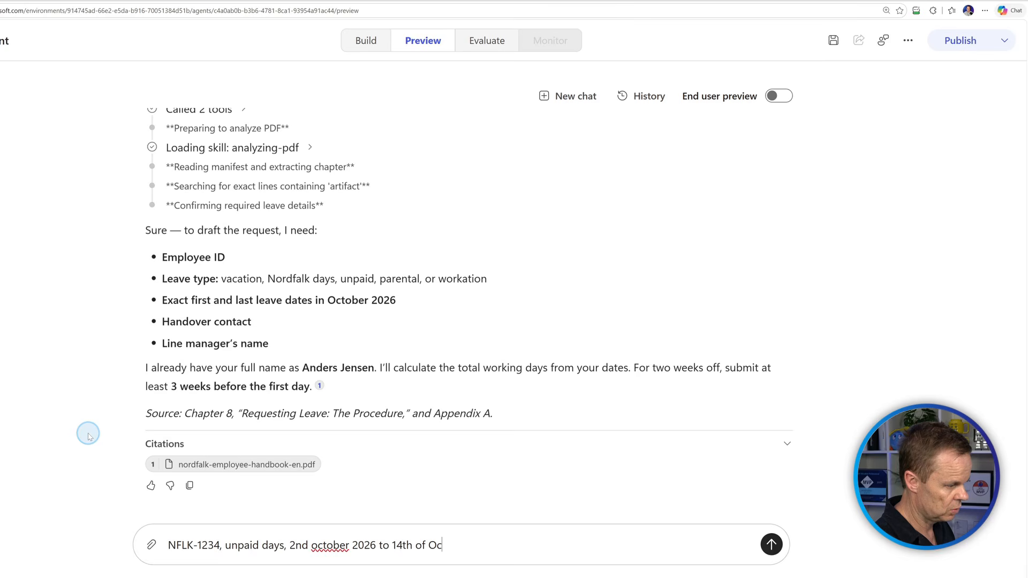
text(tober 2025)
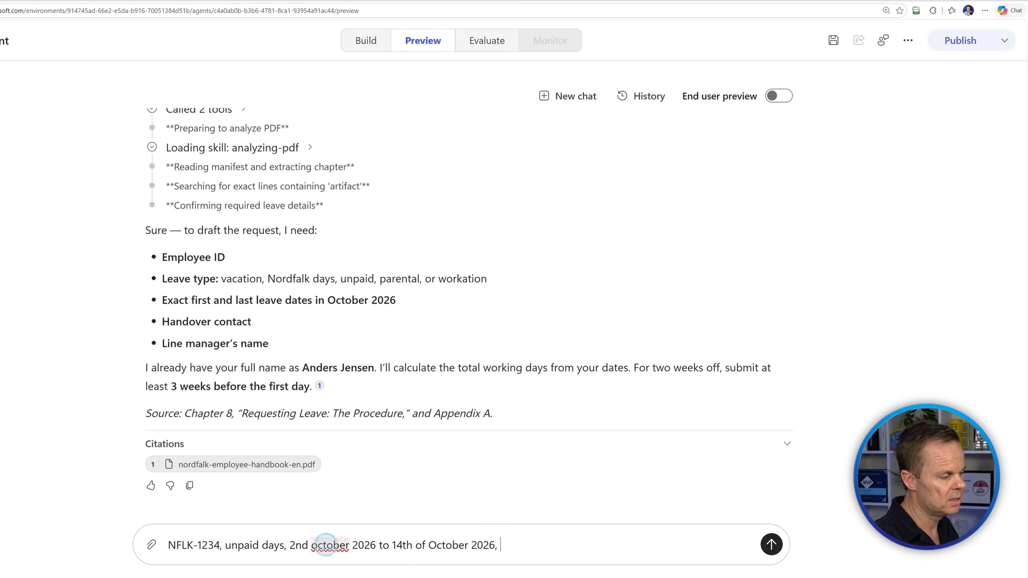
Add the handover contact's and manager's names and send the leave details.
click(488, 536)
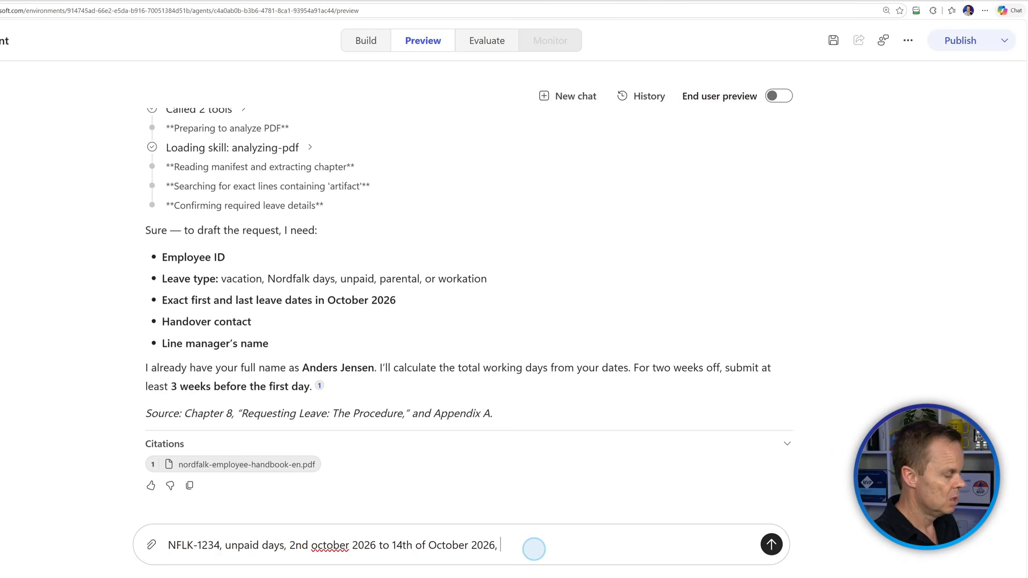
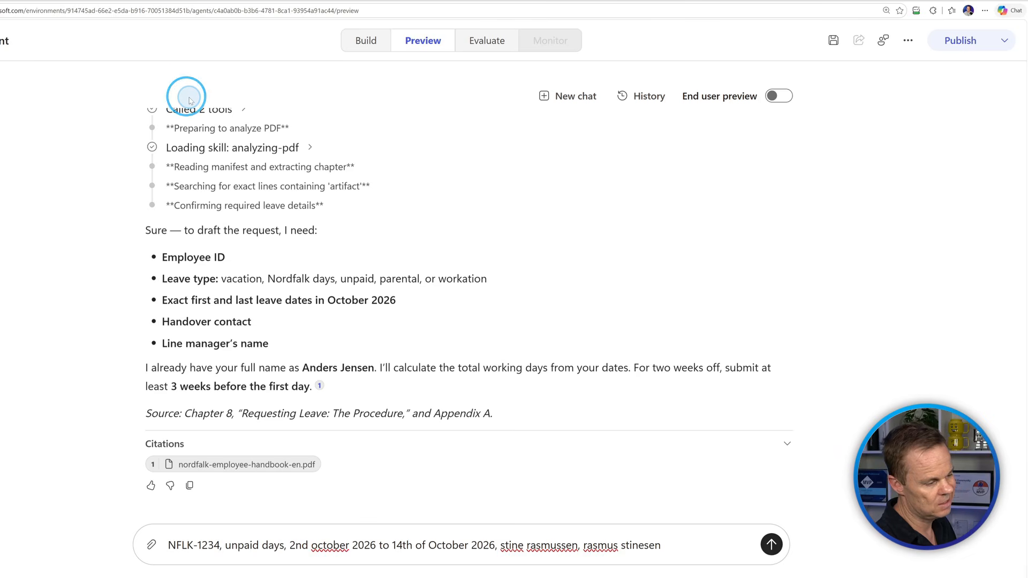
key(Return)
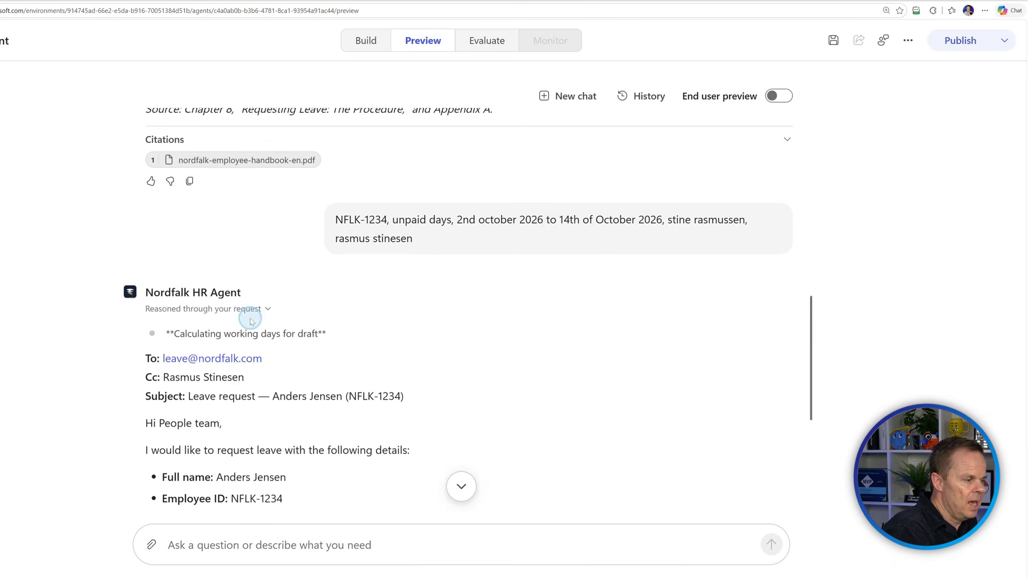
scroll(248, 316, down, 4)
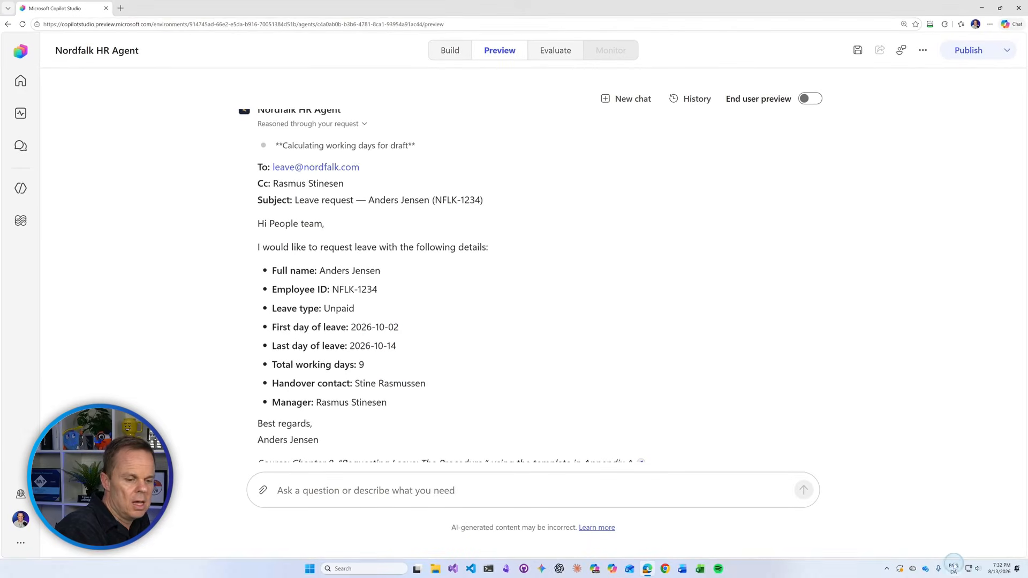
click(999, 569)
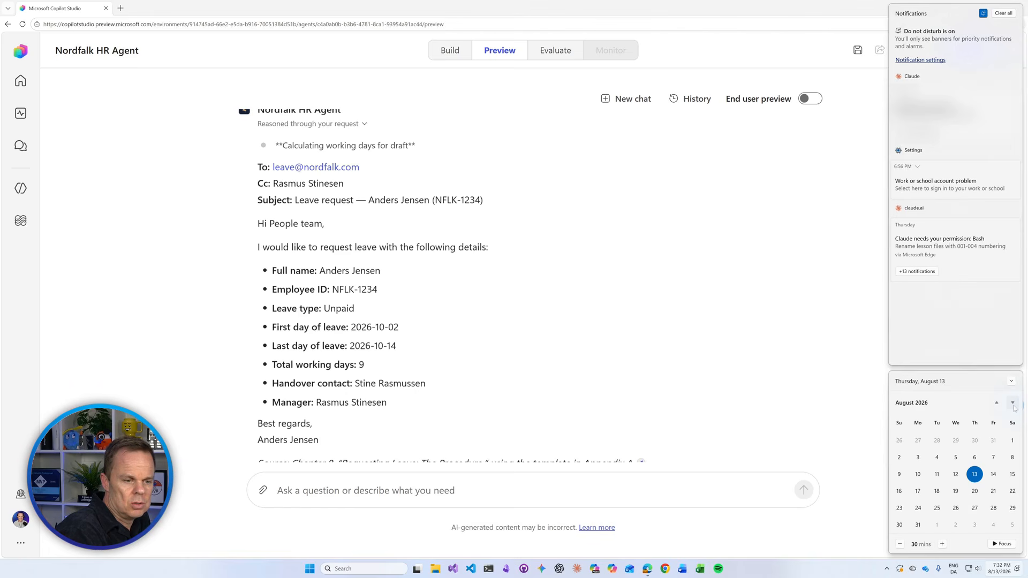
click(1012, 404)
click(1013, 404)
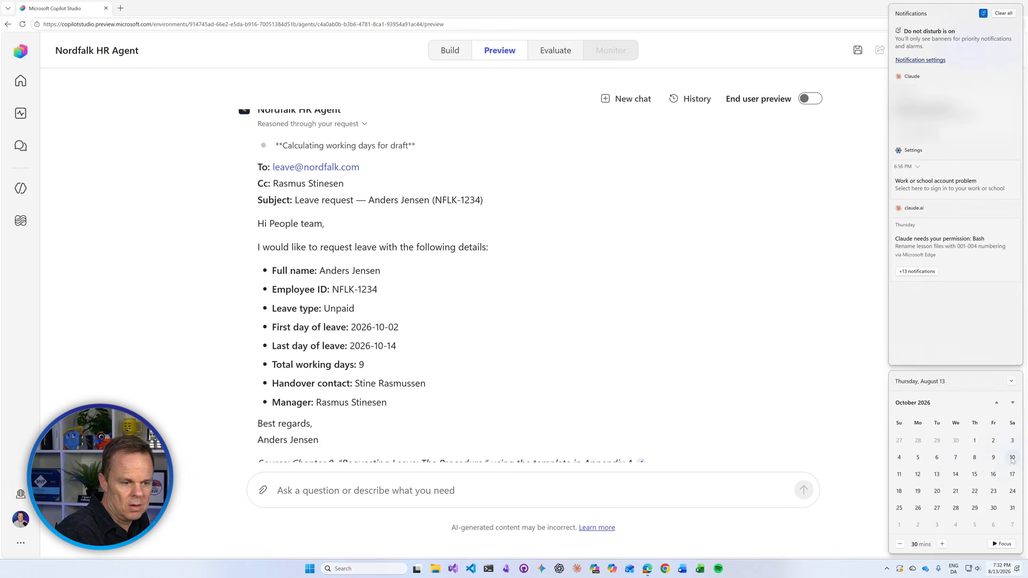
click(862, 443)
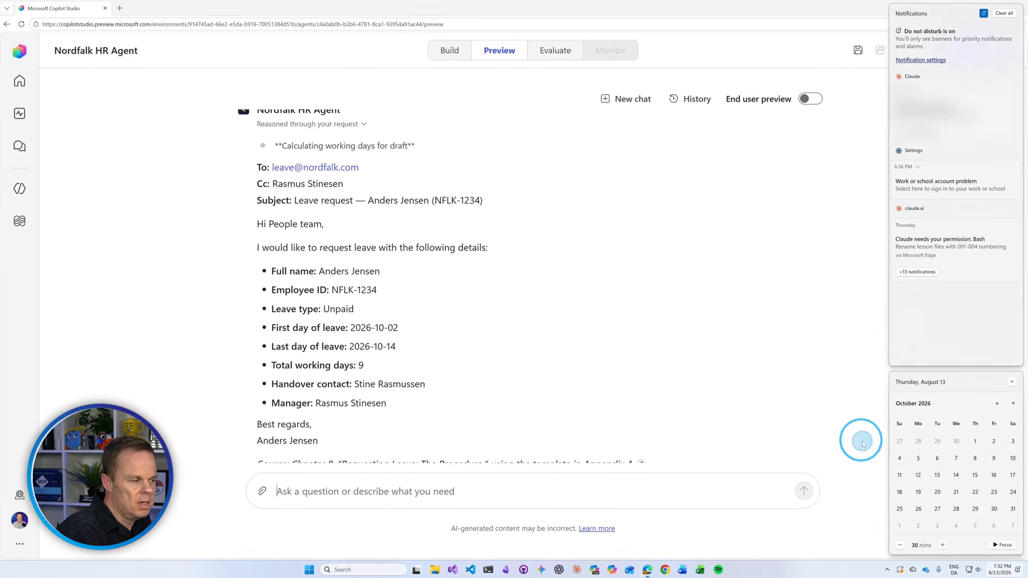
scroll(394, 365, down, 2)
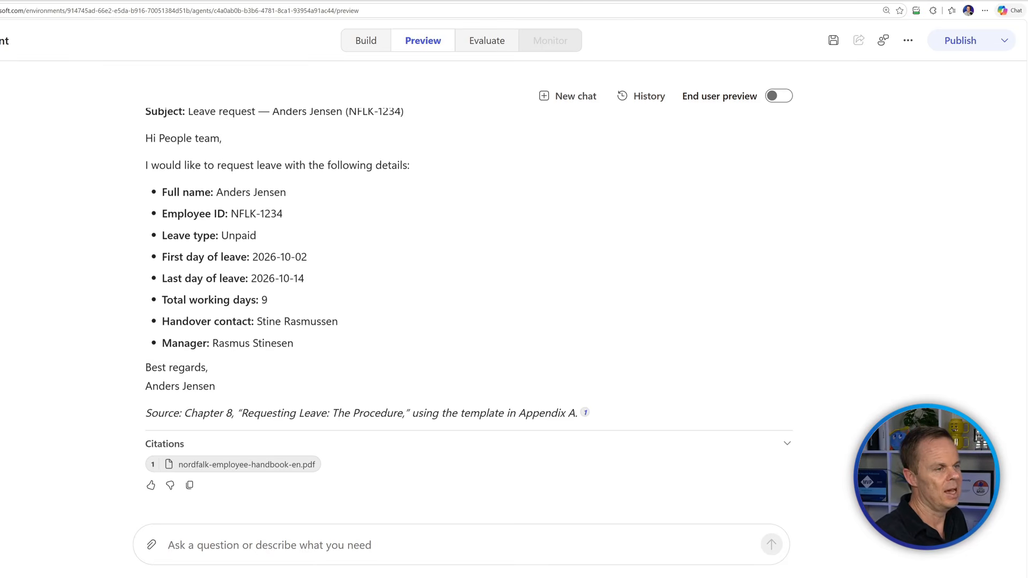
Save the Nordfalk HR Agent's changes.
click(834, 39)
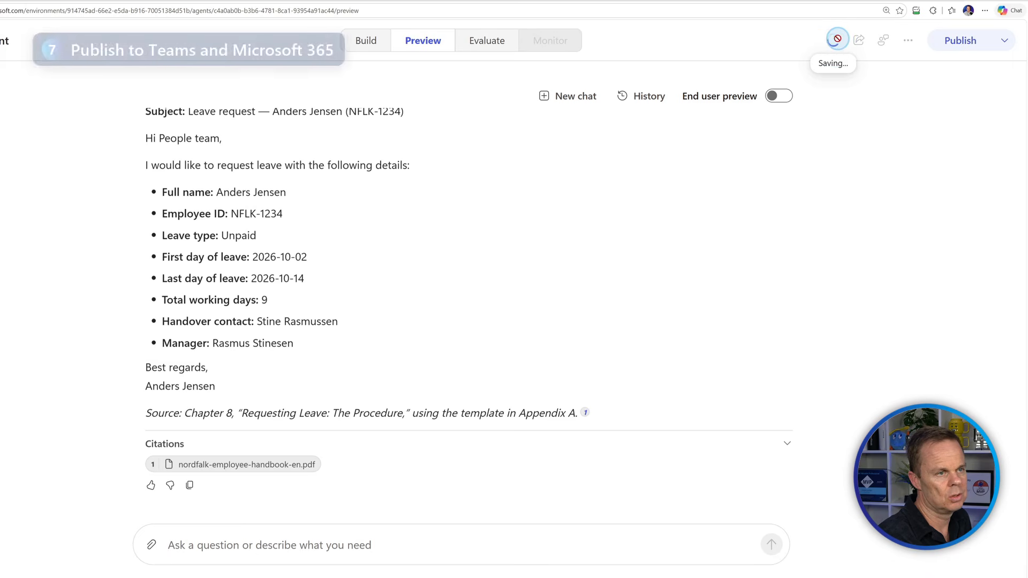
click(838, 38)
click(833, 40)
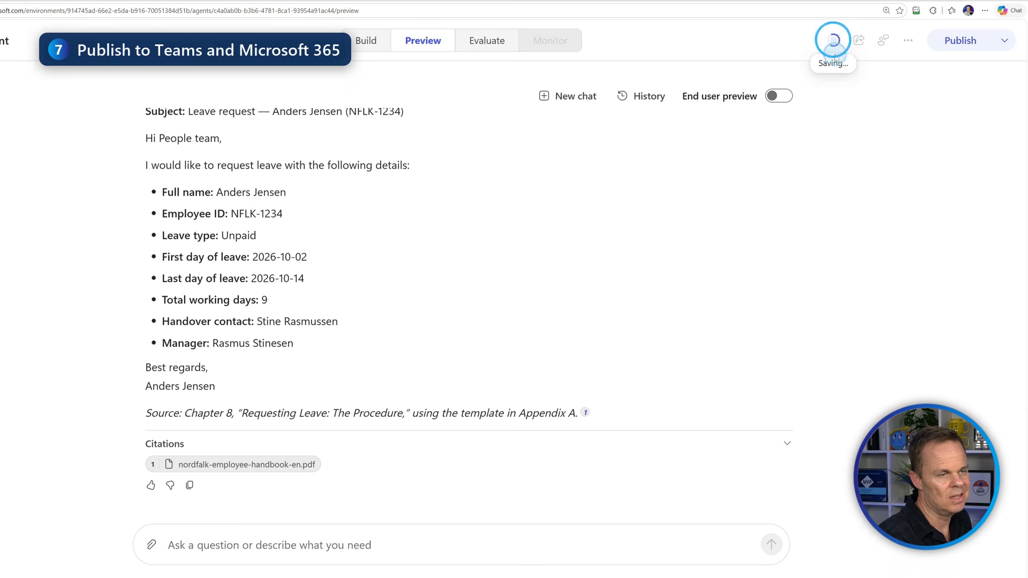
click(828, 38)
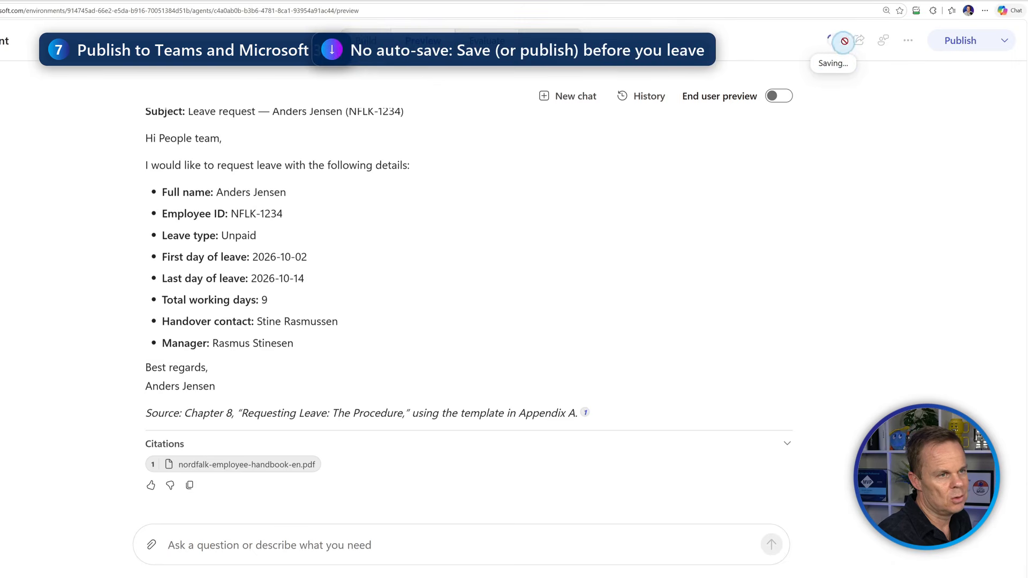
click(835, 43)
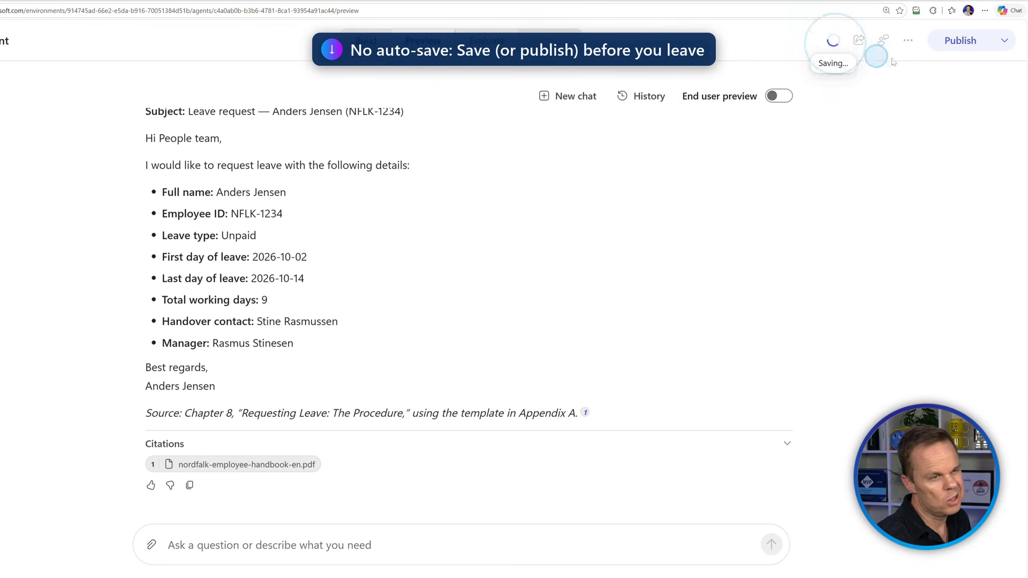
Publish the agent and bring up its publishing channels list.
click(949, 41)
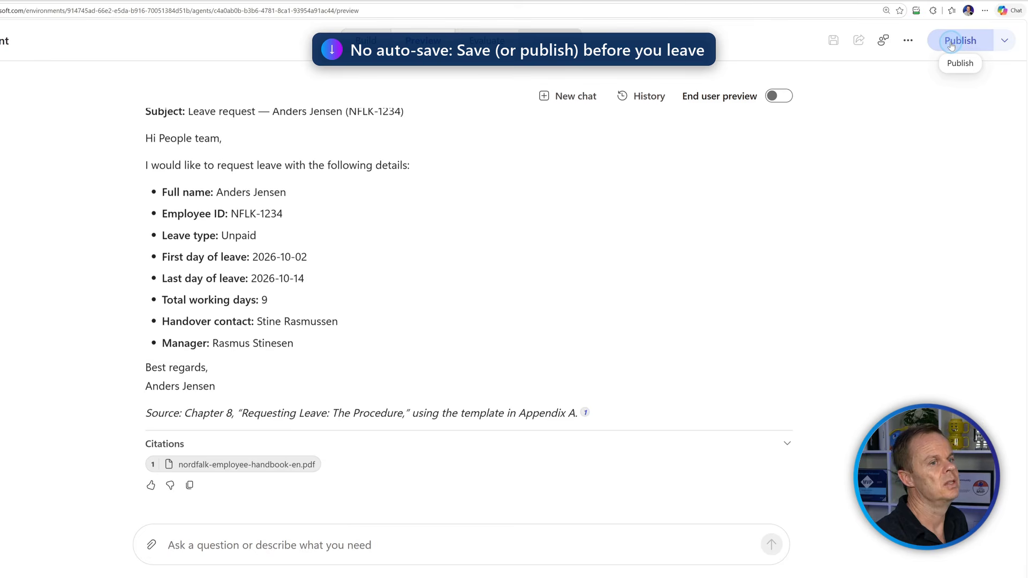
click(950, 43)
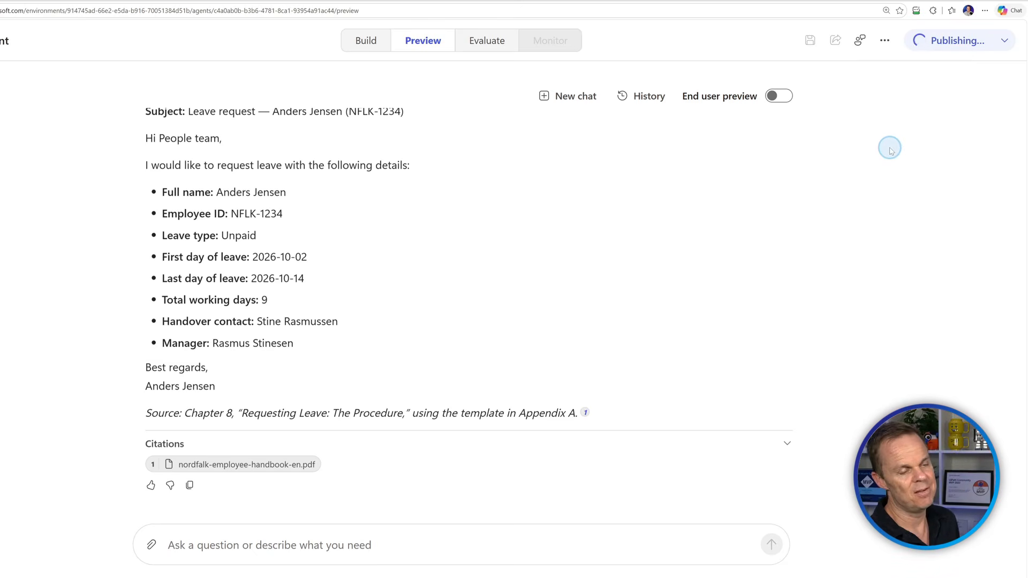
click(888, 147)
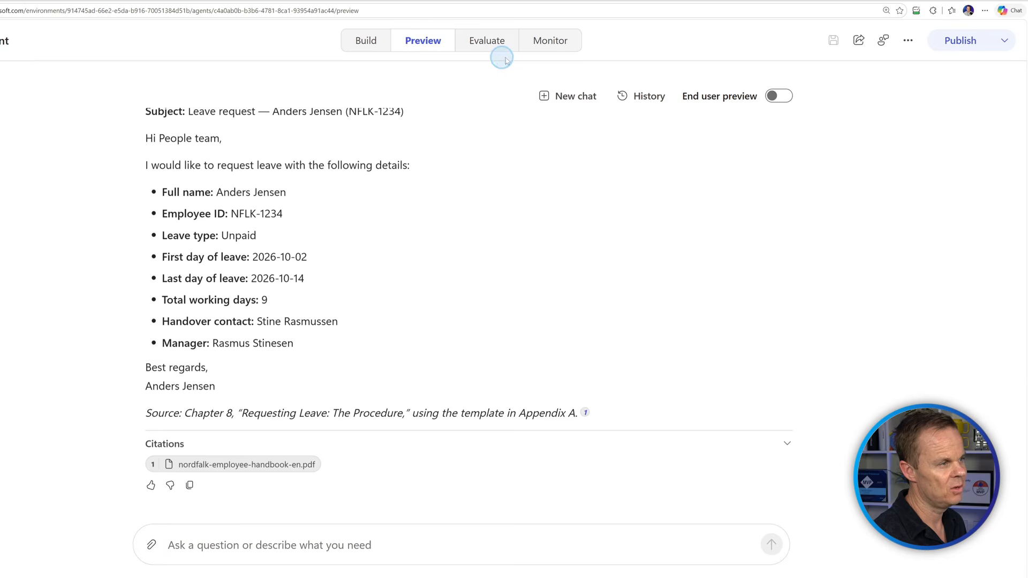
click(1005, 42)
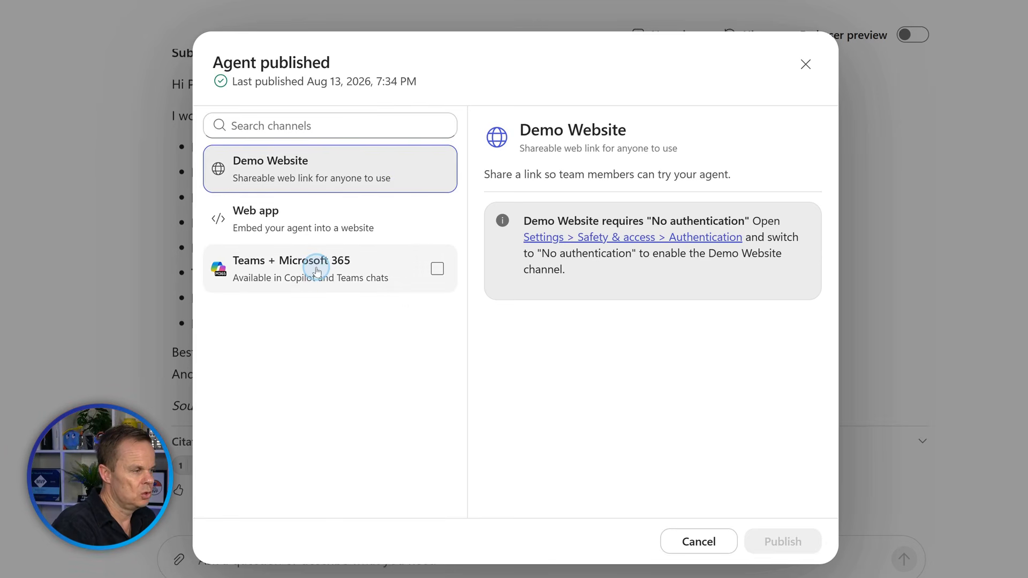
Include the Teams + Microsoft 365 channel in the agent's publishing.
click(332, 278)
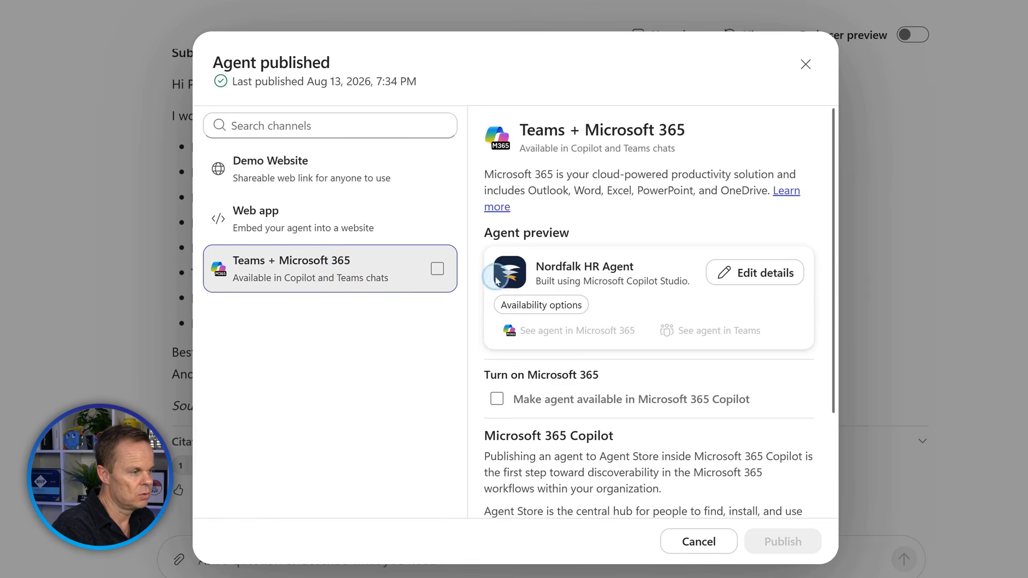
click(436, 271)
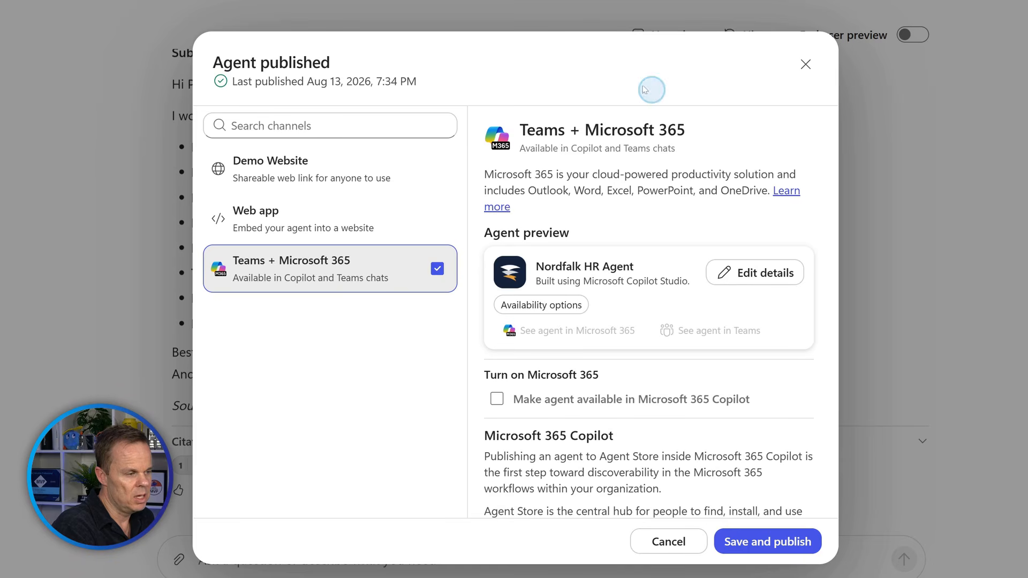
scroll(666, 199, down, 1)
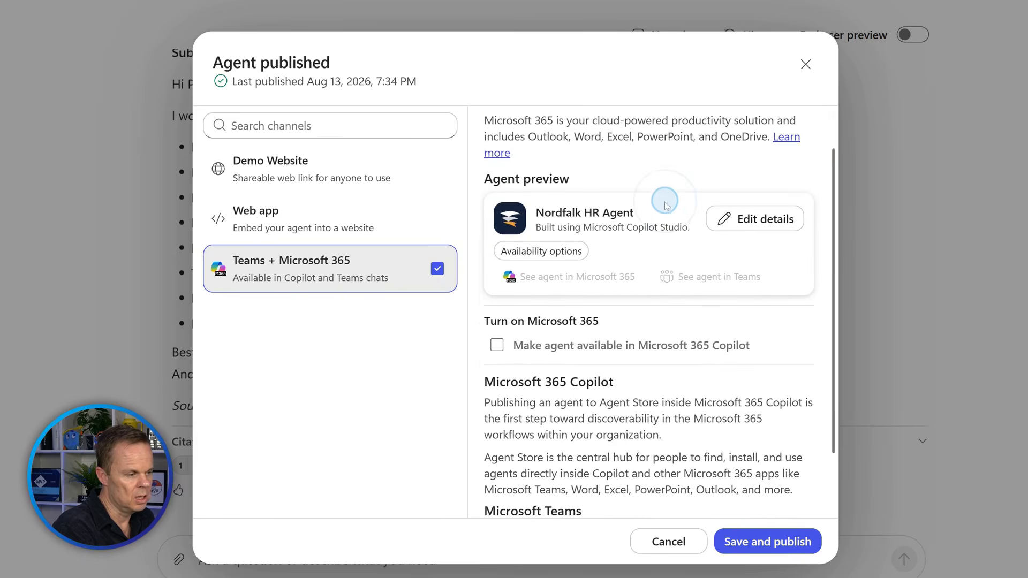
Make the agent available in Microsoft 365 Copilot and open its Edit details form.
click(603, 350)
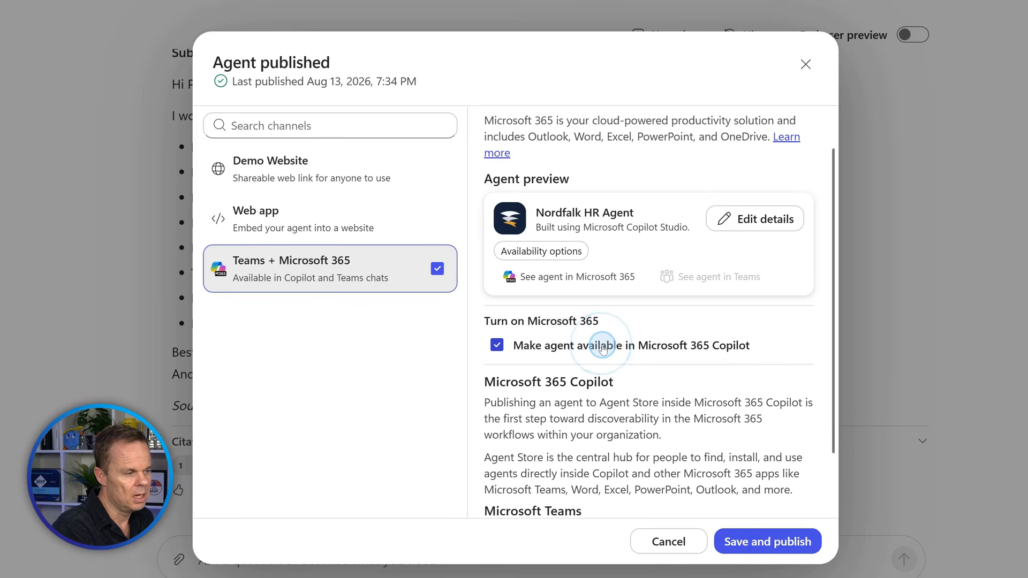
click(603, 348)
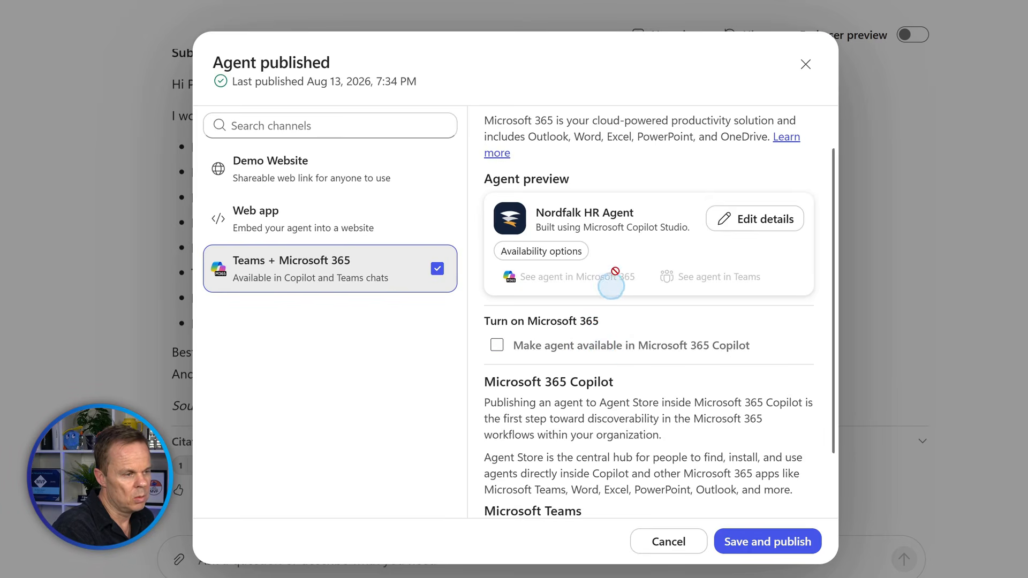
click(584, 351)
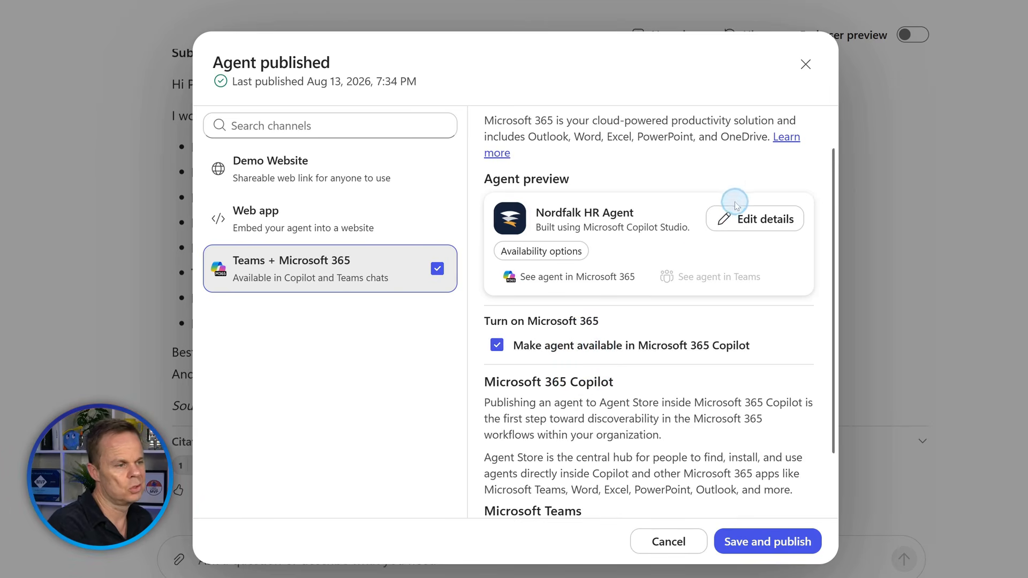
click(744, 218)
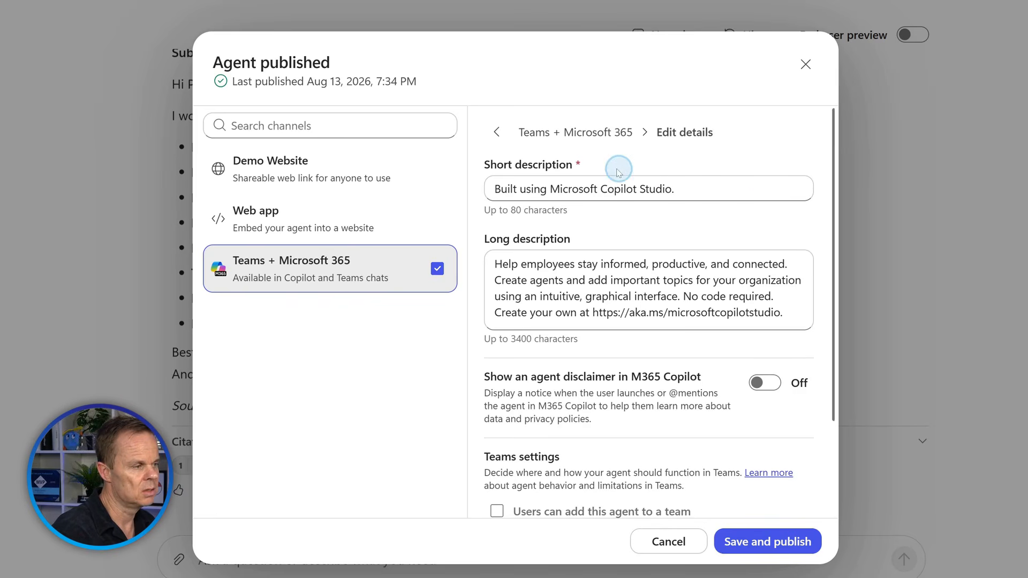
Reopen the agent details and change the short description to 'Answer questions from the Nordfalk HR handbook'.
click(496, 131)
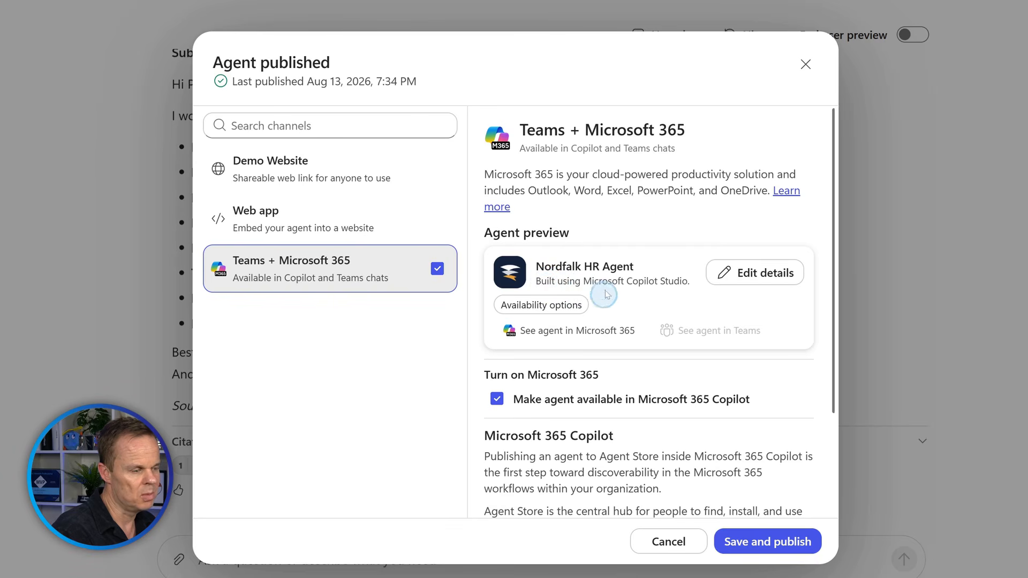
click(737, 273)
click(716, 189)
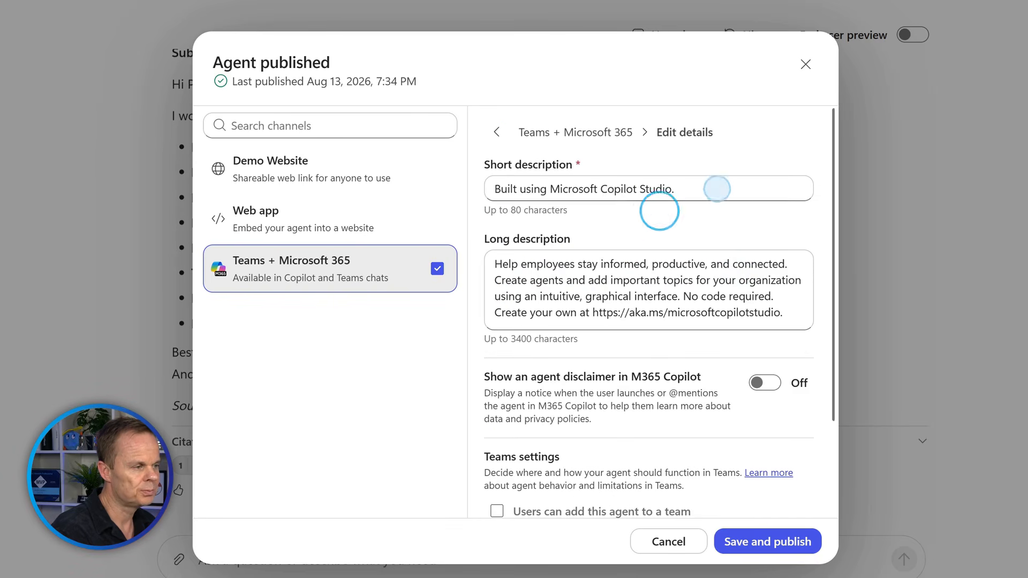
key(ctrl+a)
text(A)
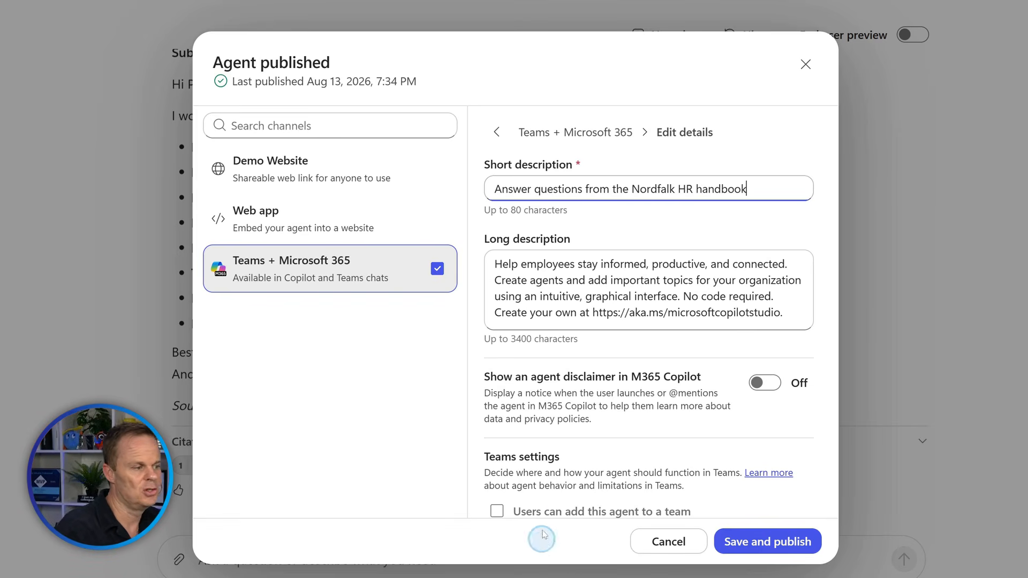
Enter the developer name under More, then return to the Teams channel page.
scroll(571, 332, down, 1)
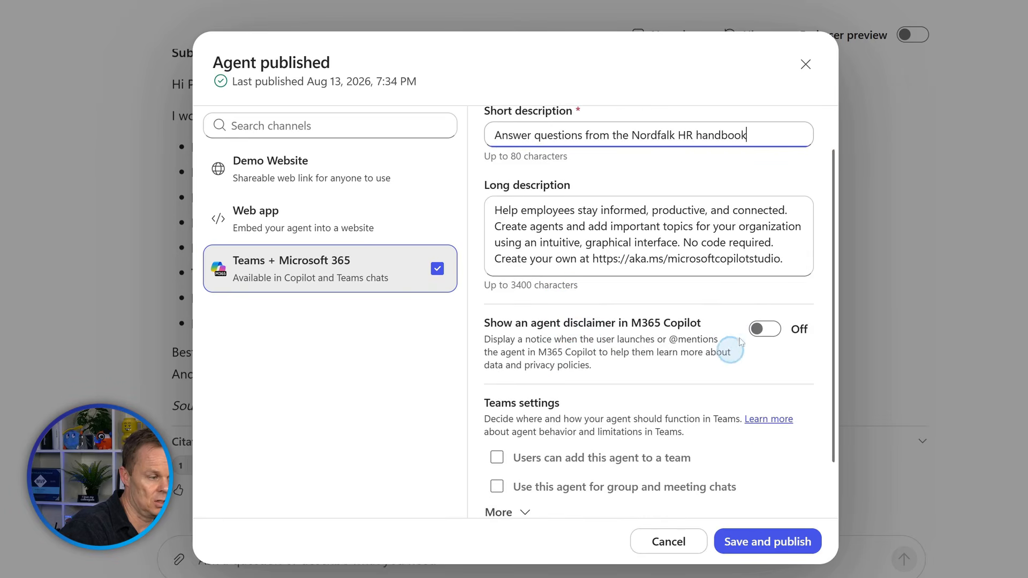
scroll(643, 407, down, 1)
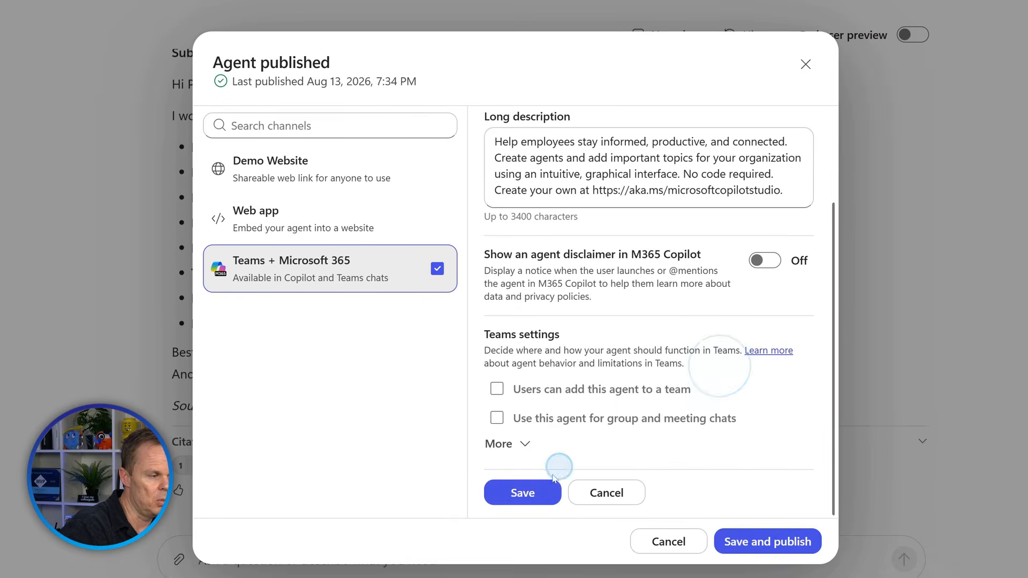
click(527, 449)
scroll(527, 448, down, 5)
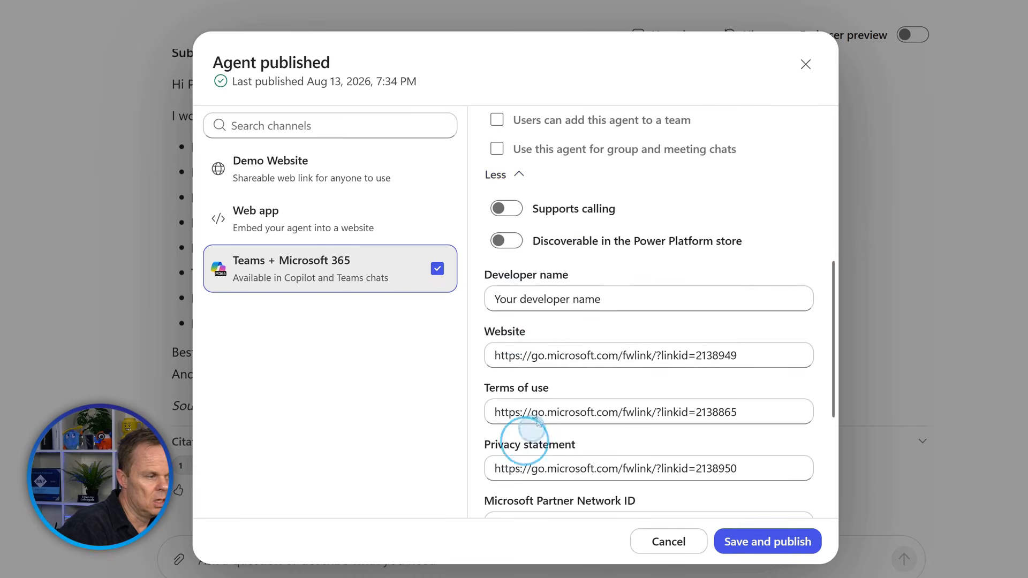
double_click(587, 300)
key(ctrl+a)
text(A)
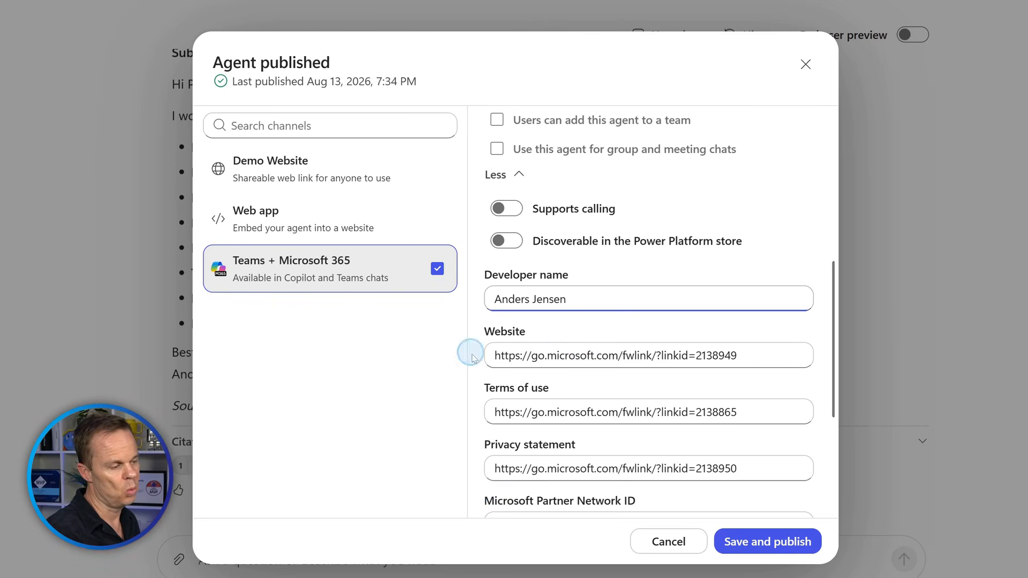
scroll(569, 324, down, 5)
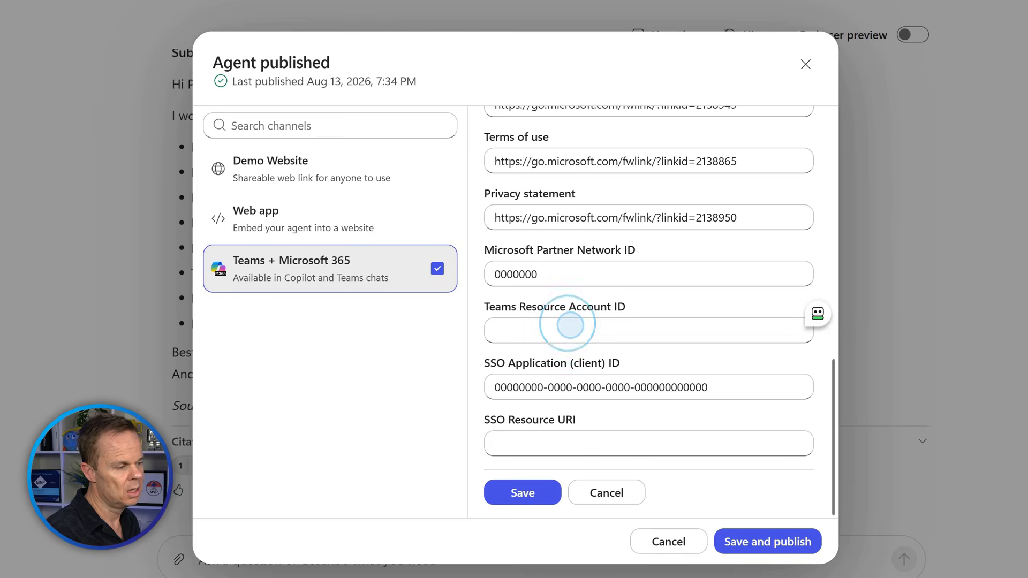
scroll(569, 324, up, 2)
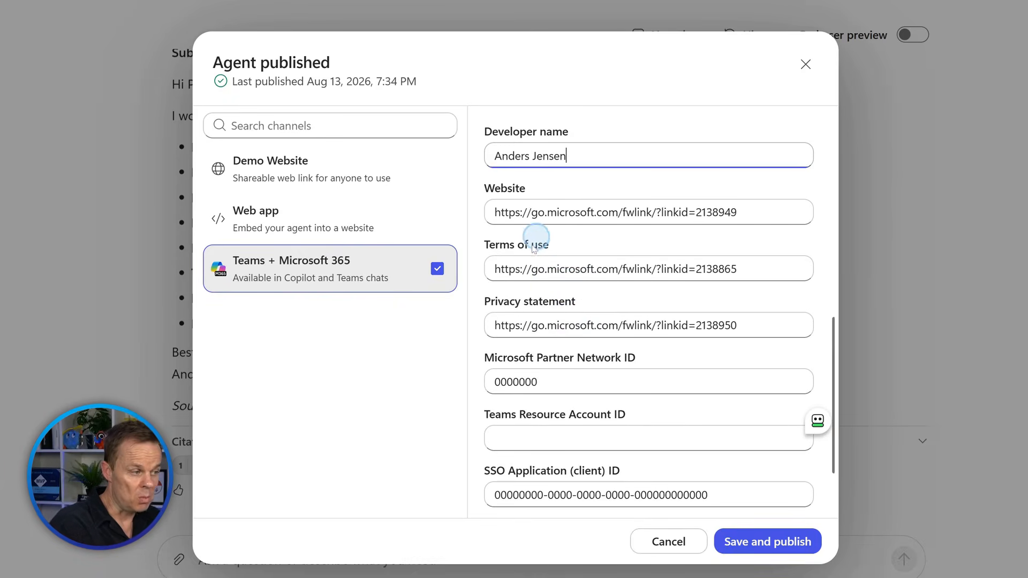
scroll(536, 257, up, 10)
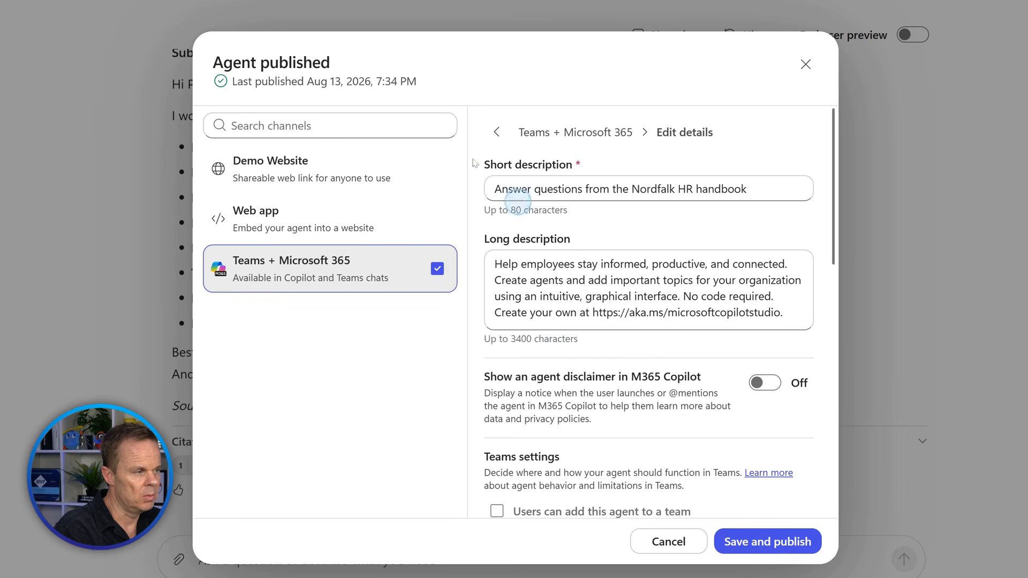
click(497, 132)
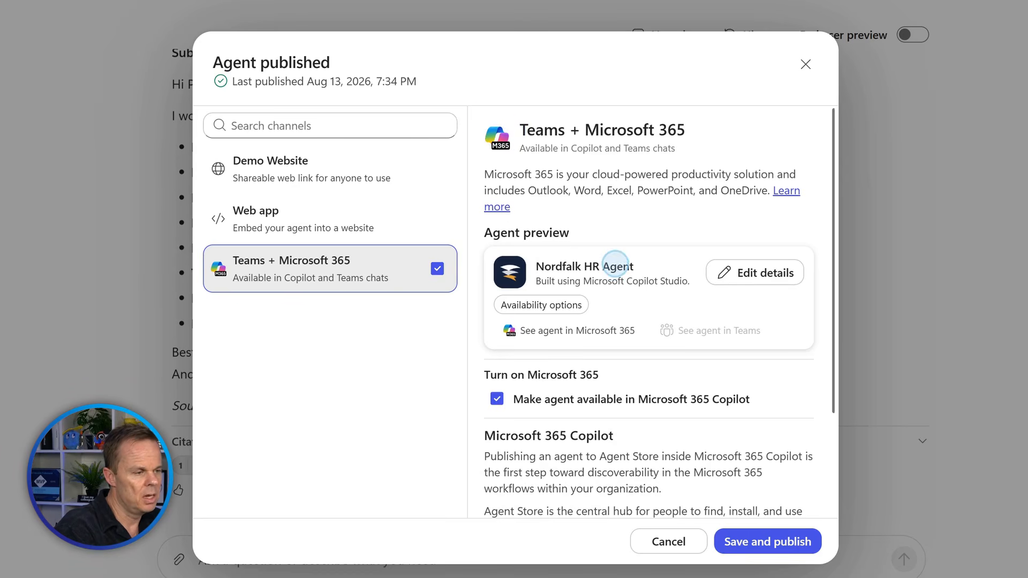
click(571, 305)
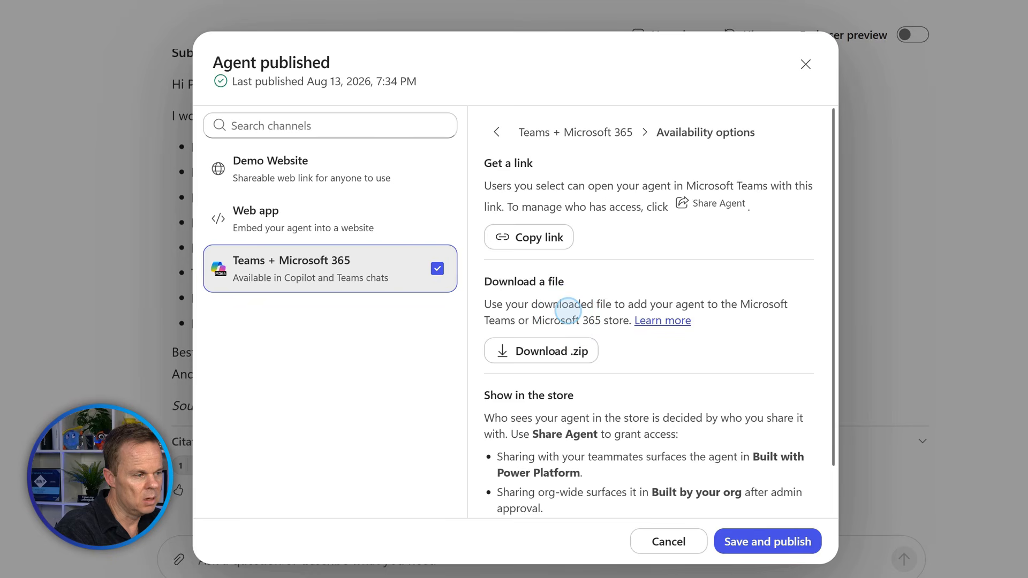
scroll(510, 289, down, 1)
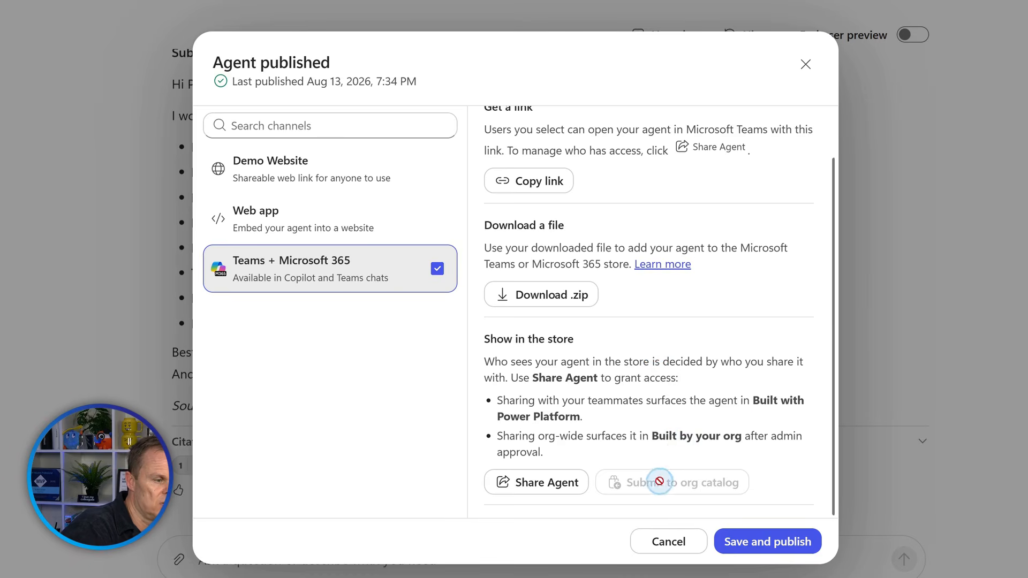
scroll(587, 142, up, 2)
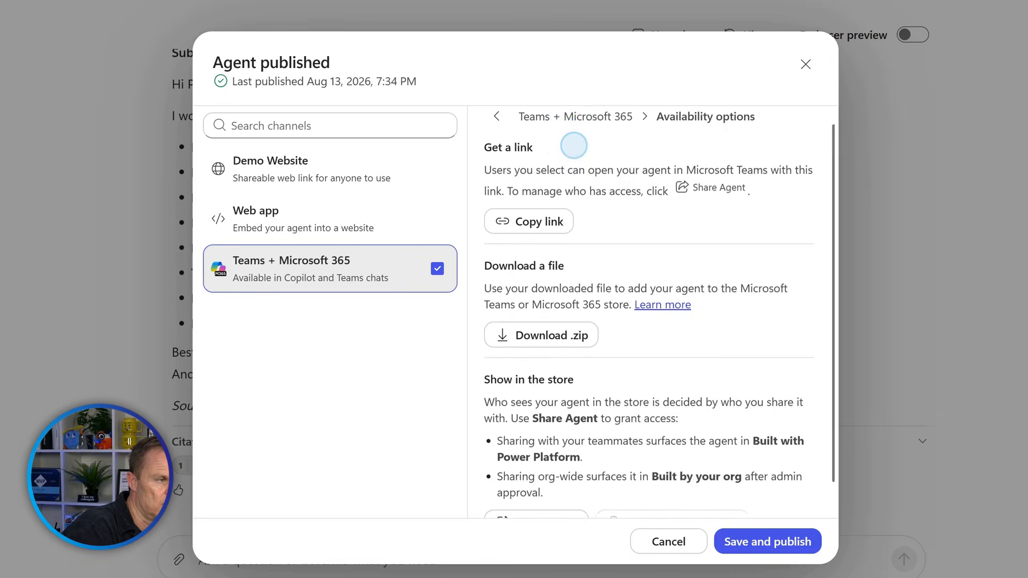
click(496, 135)
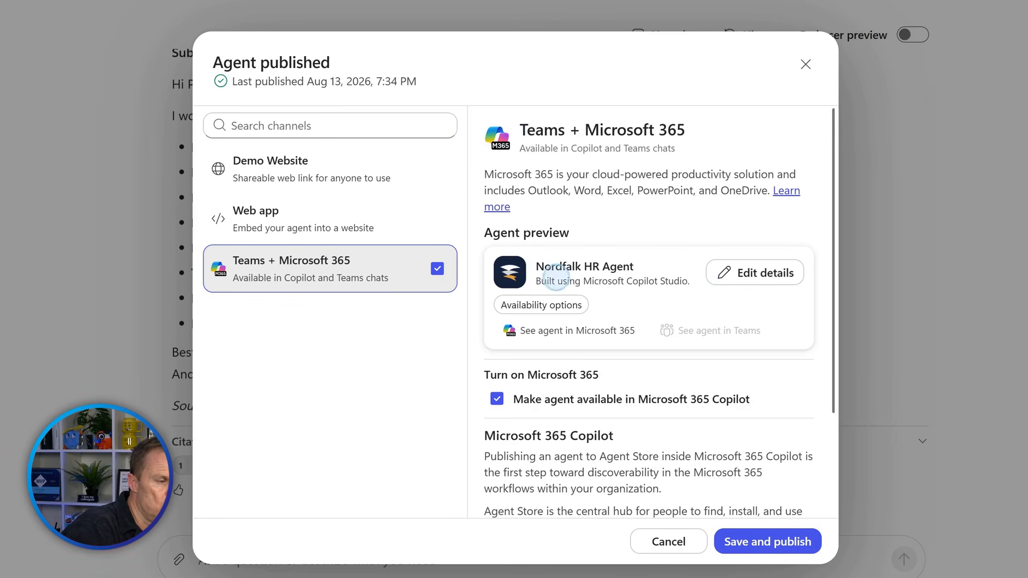
Save and publish the updated agent to Teams + Microsoft 365, then follow its Teams link.
click(764, 543)
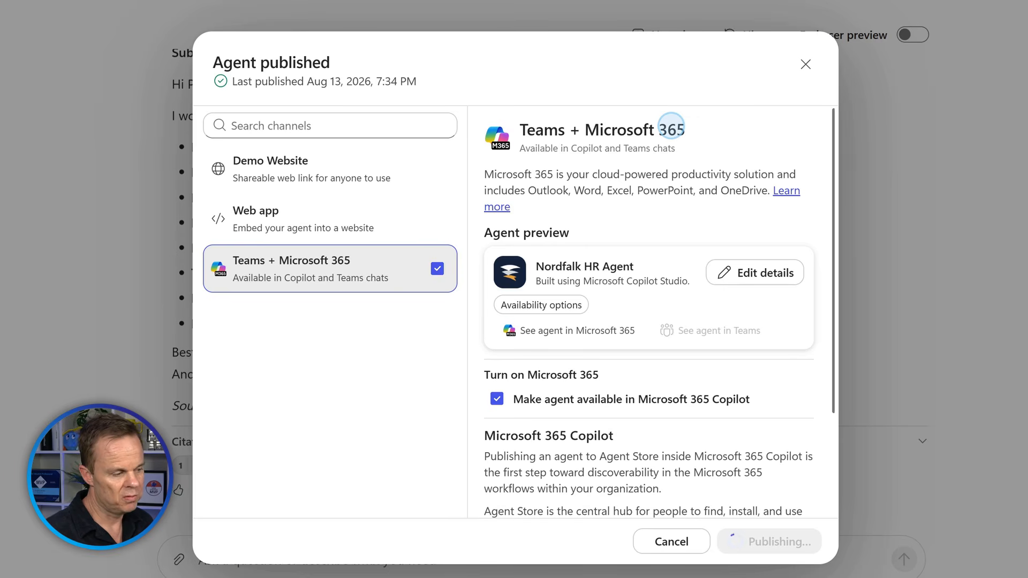
scroll(744, 343, down, 3)
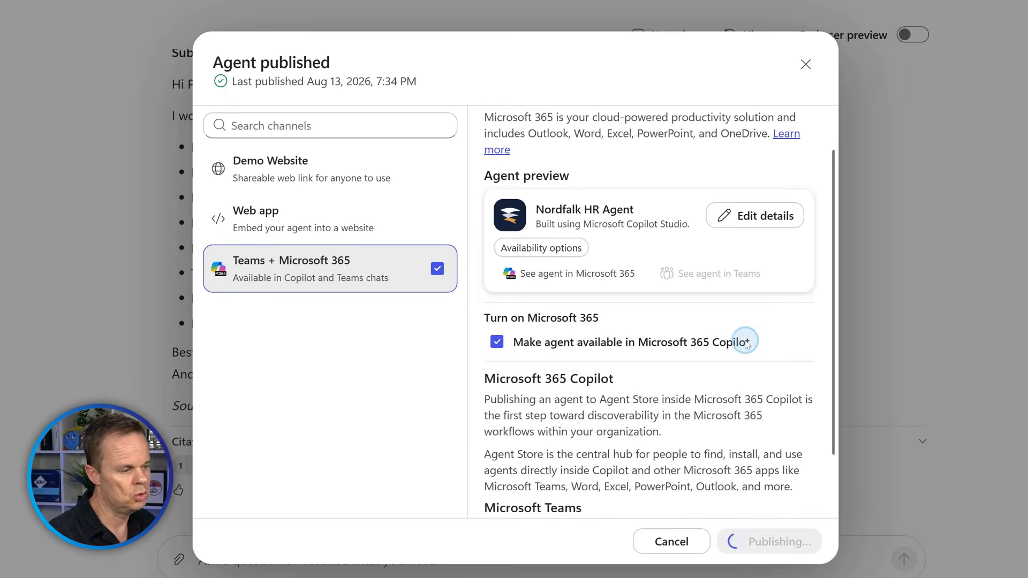
scroll(744, 341, up, 3)
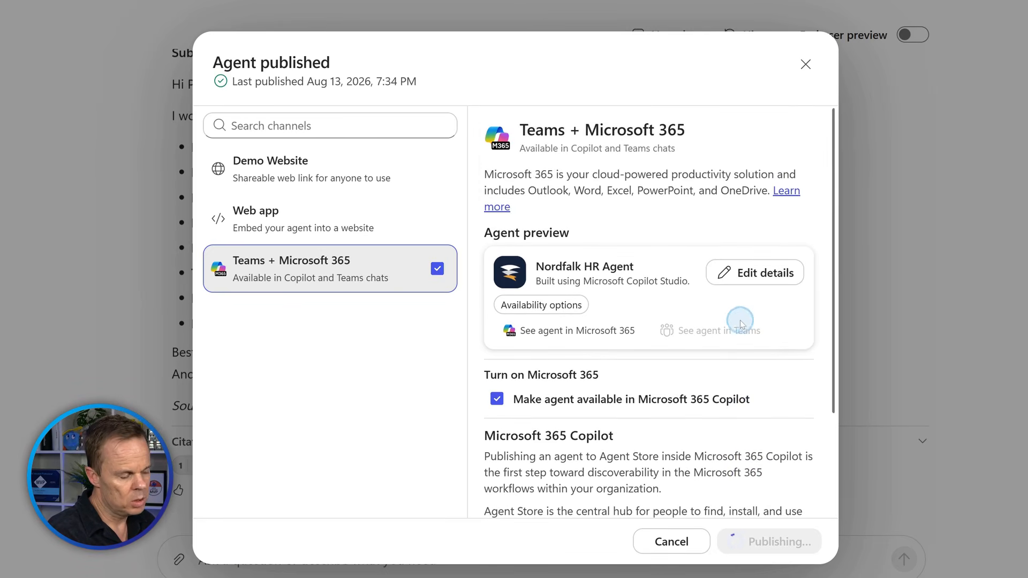
click(497, 264)
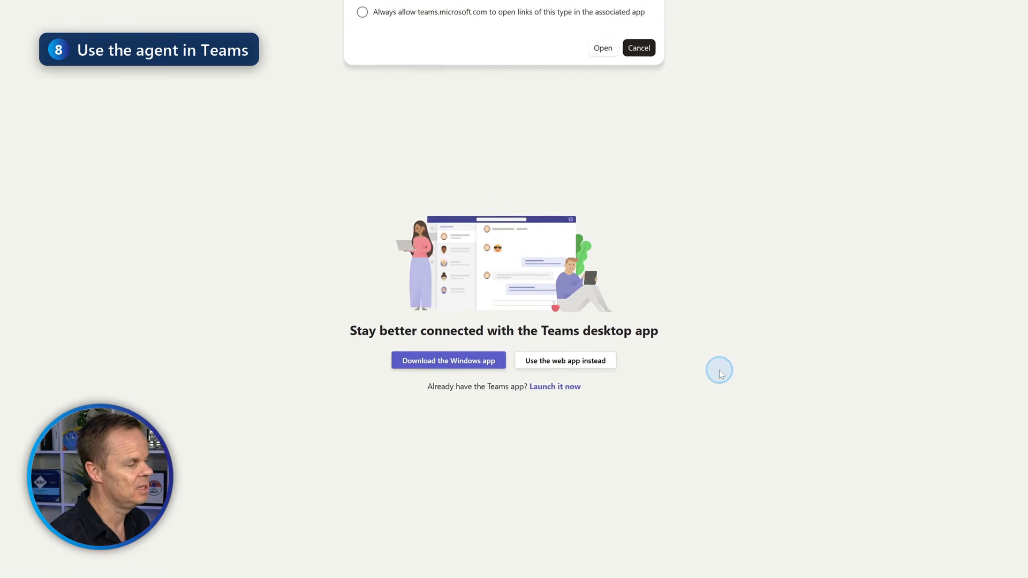
Launch Teams from the browser prompt to show the Nordfalk HR Agent's app details.
click(603, 48)
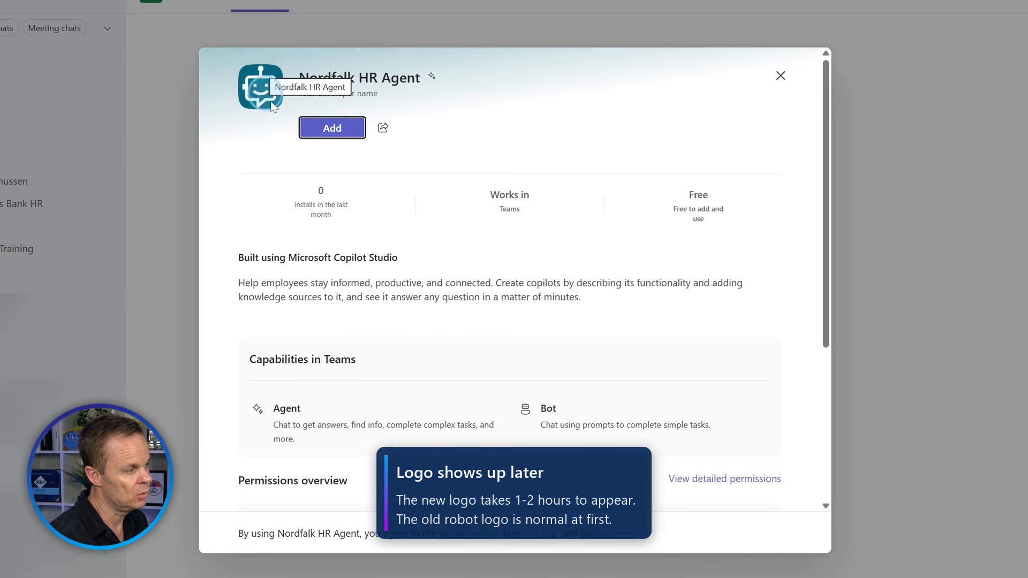
click(299, 109)
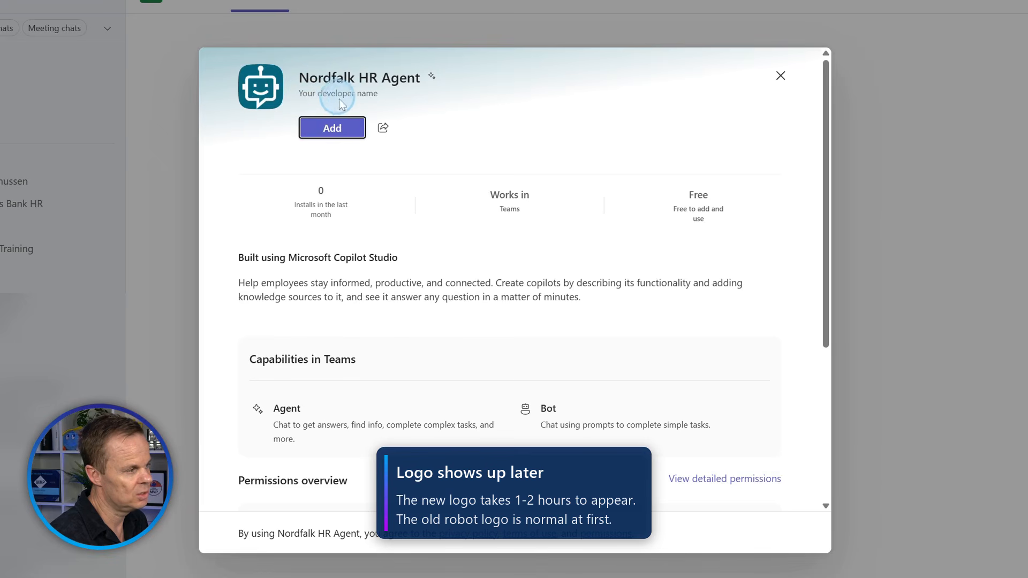